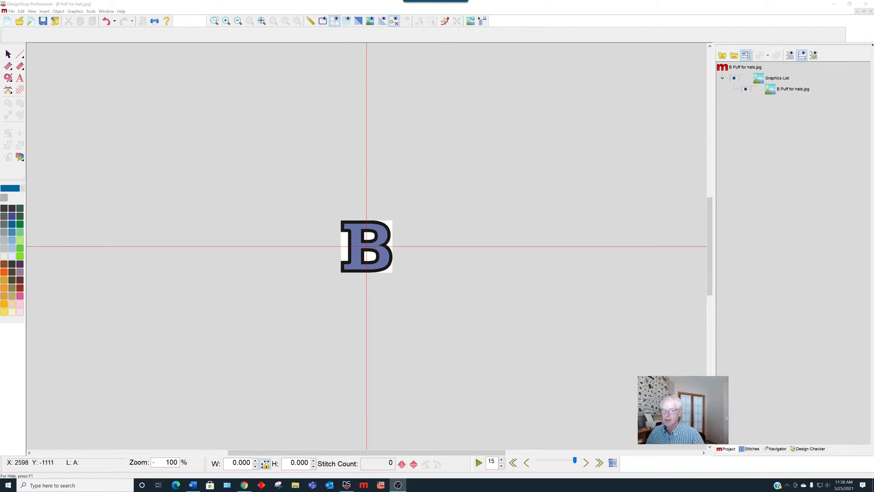
# - Switch to Chrome, search the Melco support site's video archive for puff and open the 3D Foam (Puff) Digitizing And Embroidering article
pyautogui.click(244, 485)
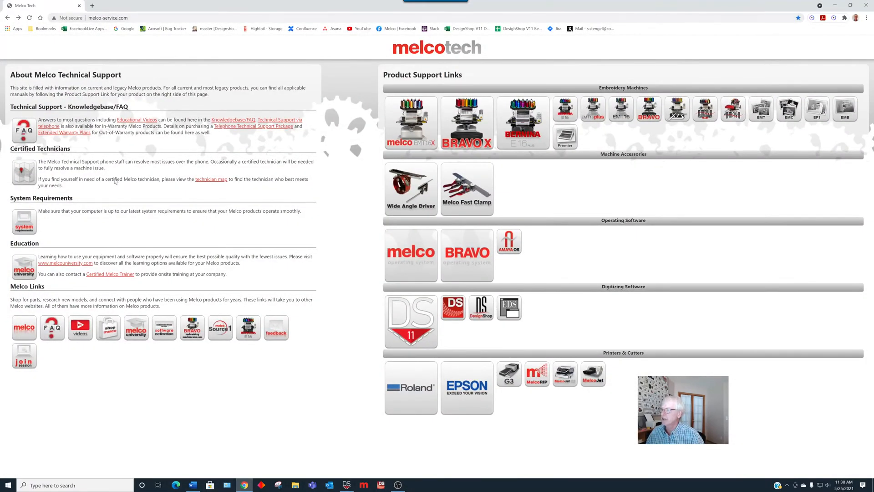
pyautogui.click(84, 333)
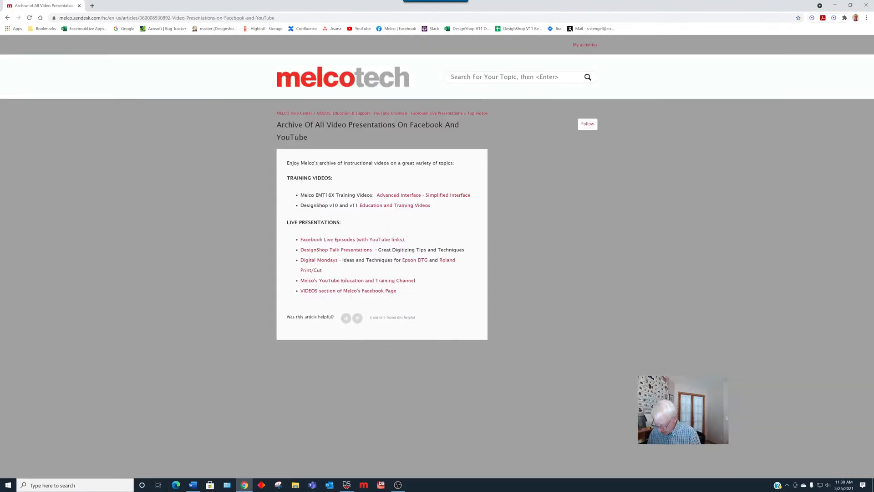
pyautogui.write('puff')
pyautogui.press('Return')
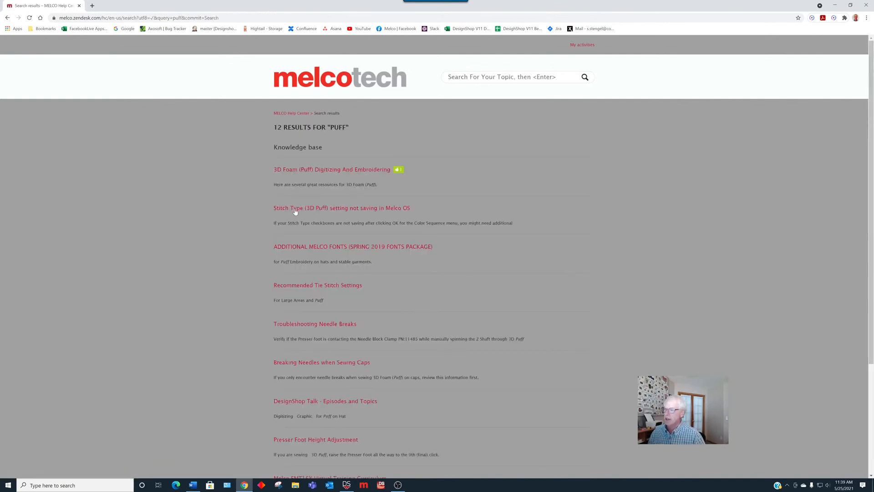
pyautogui.click(297, 170)
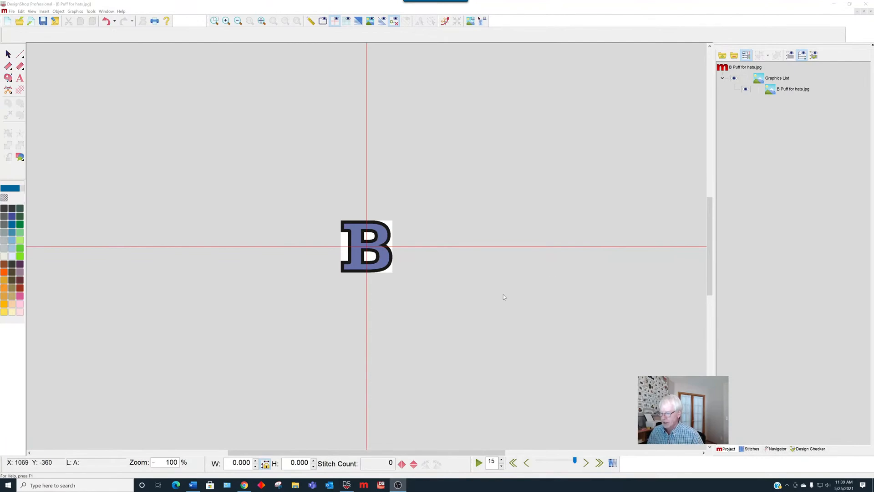
# - Switch to the Word document, review its puff embroidery guidelines and return to DesignShop
pyautogui.click(194, 485)
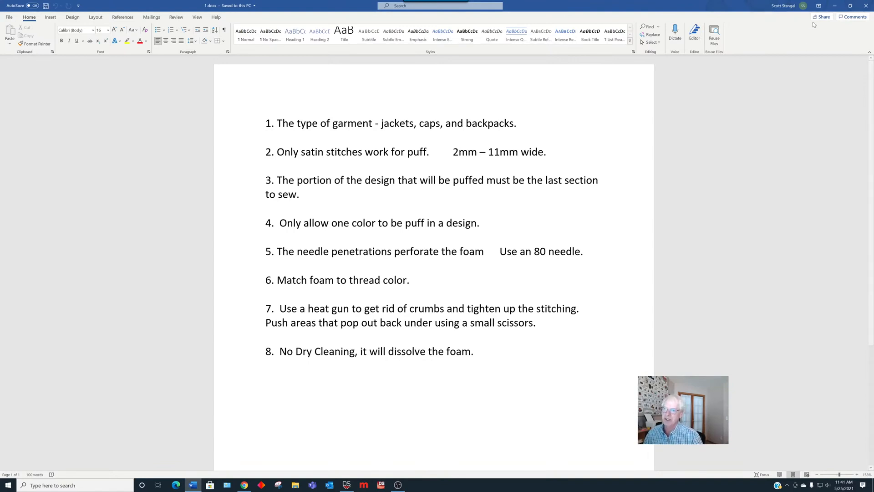
pyautogui.click(834, 7)
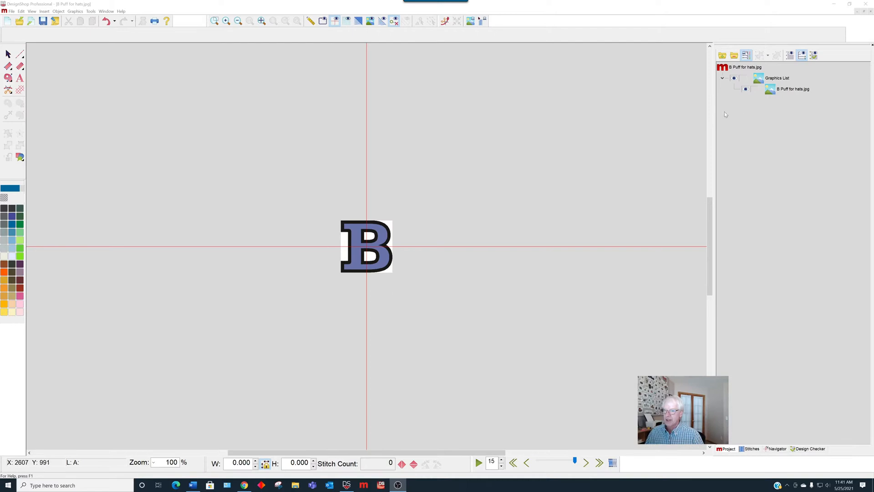
# - Select the B Puff for hats.jpg graphic and measure the widths of the B's blue upper bar and vertical stem
pyautogui.click(787, 89)
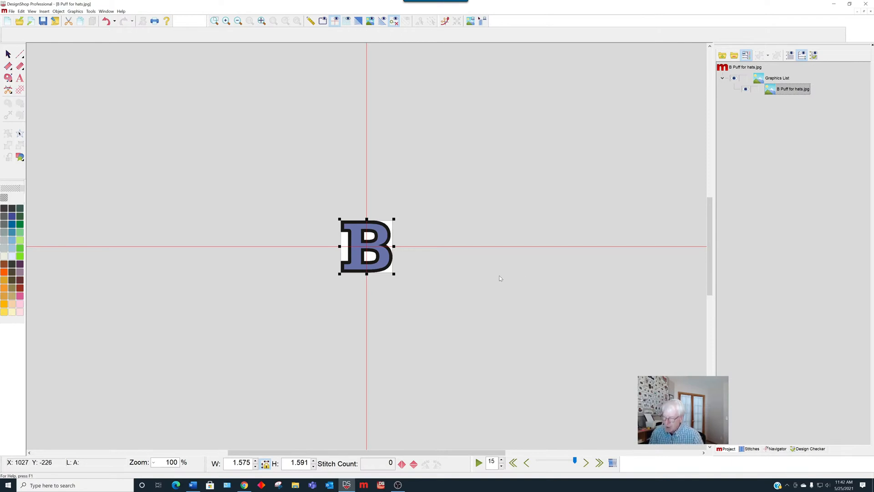
pyautogui.press('f')
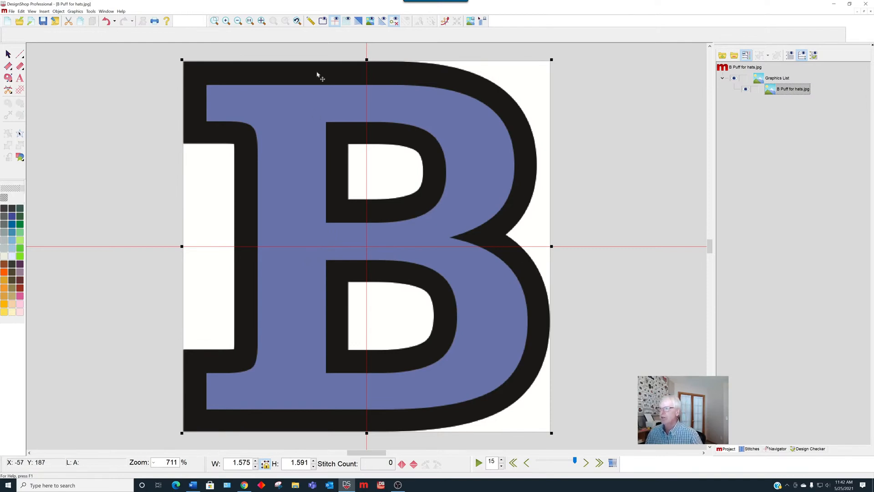
pyautogui.click(311, 21)
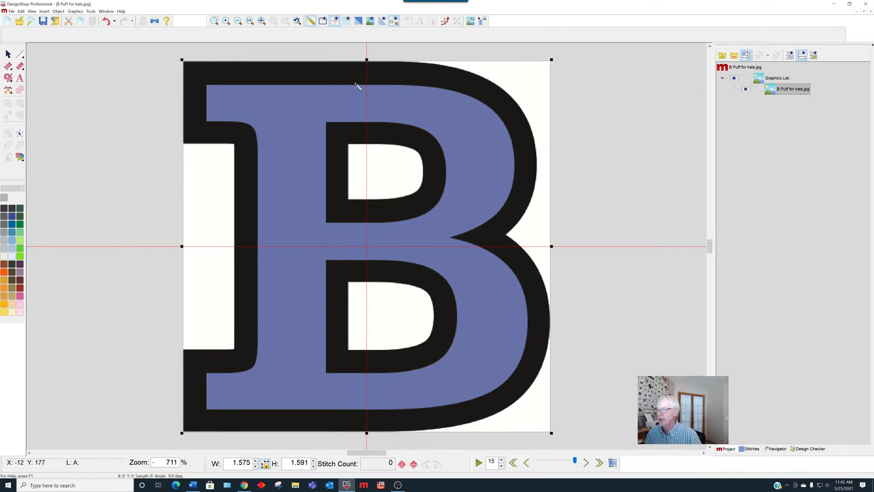
pyautogui.moveTo(356, 85); pyautogui.dragTo(355, 125)
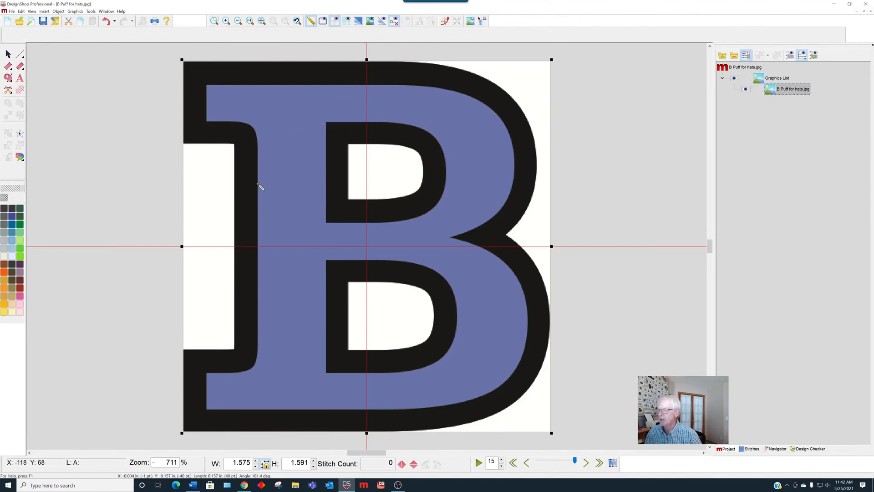
pyautogui.moveTo(257, 184); pyautogui.dragTo(327, 184)
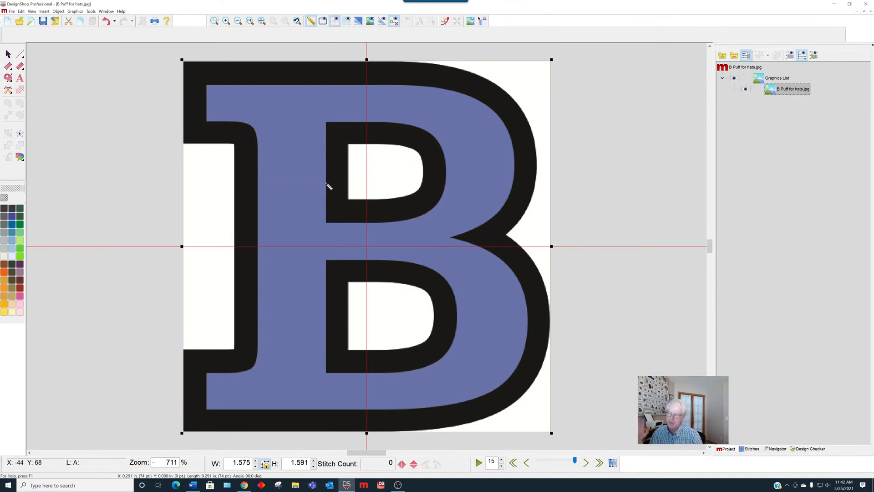
pyautogui.press('Escape')
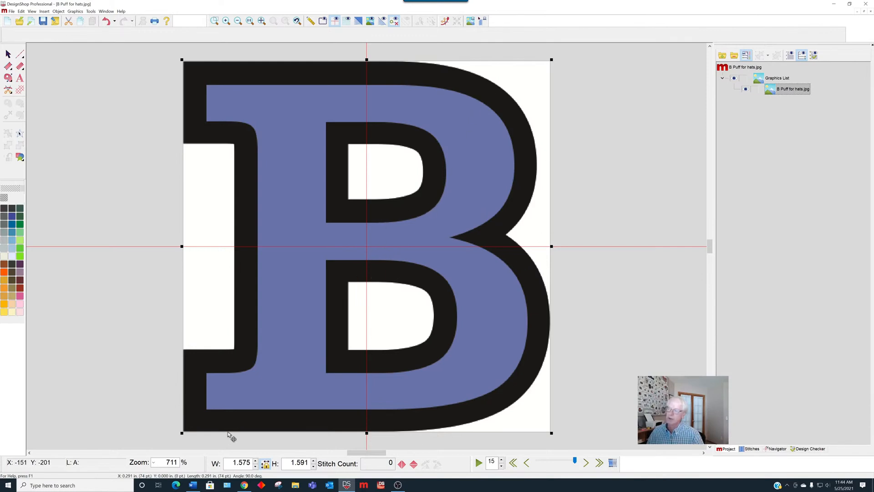
# - Draw an L-shaped normal walk stitch, about 0.26 by 0.74 in, from the B's upper stem to the lower counter's border and colour it Floral Pink
pyautogui.click(21, 54)
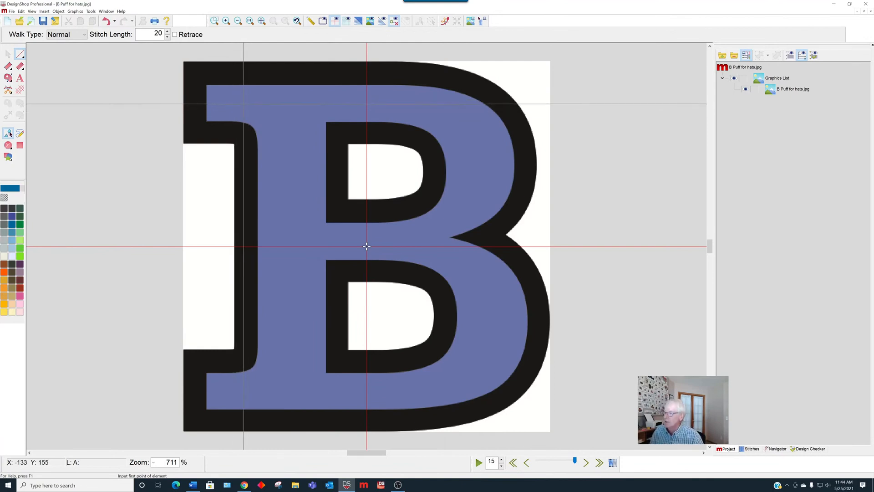
pyautogui.click(278, 102)
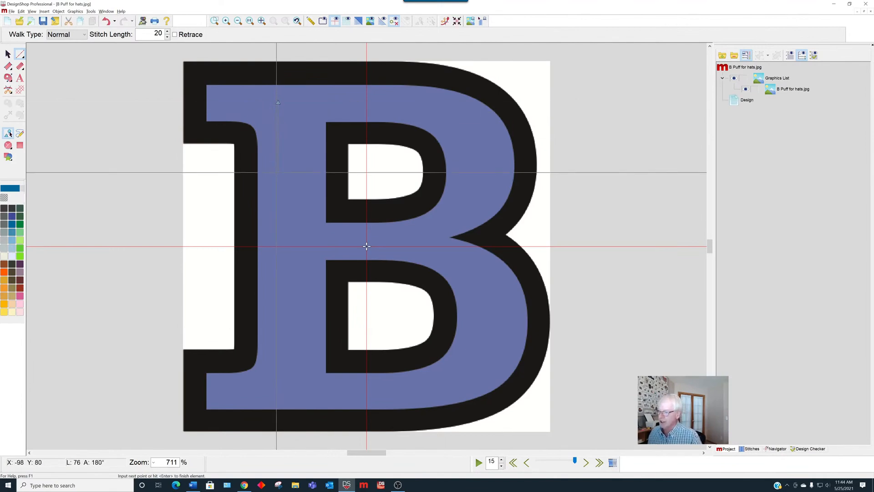
pyautogui.click(278, 275)
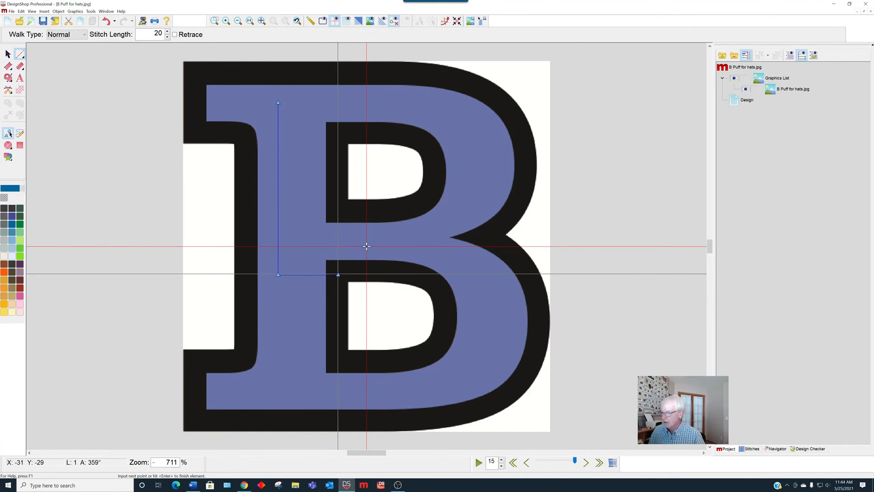
pyautogui.click(338, 274)
pyautogui.press('Return')
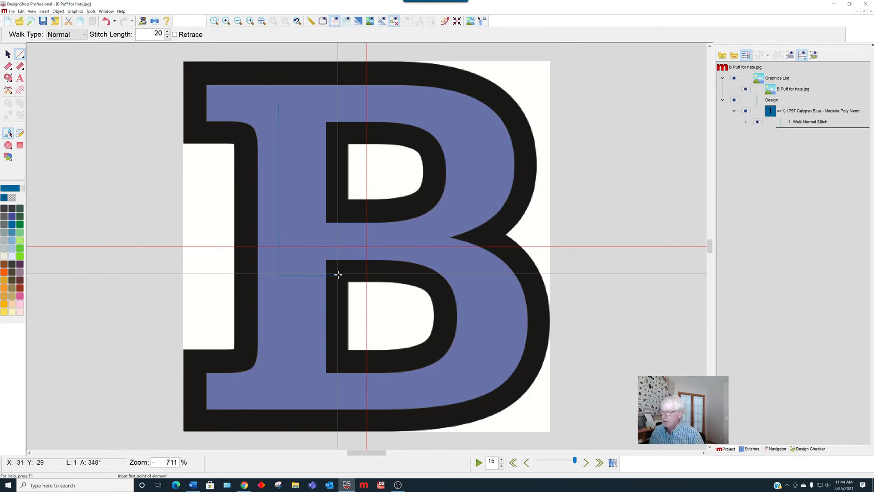
pyautogui.press('Escape')
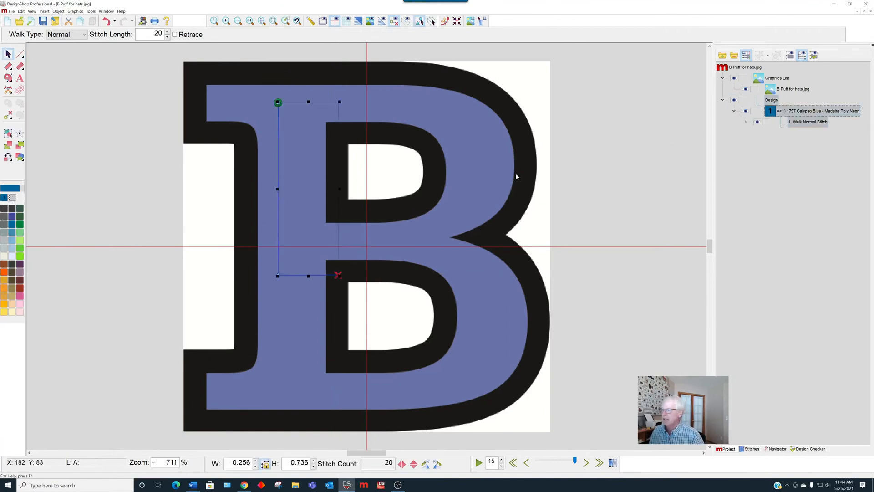
pyautogui.click(19, 298)
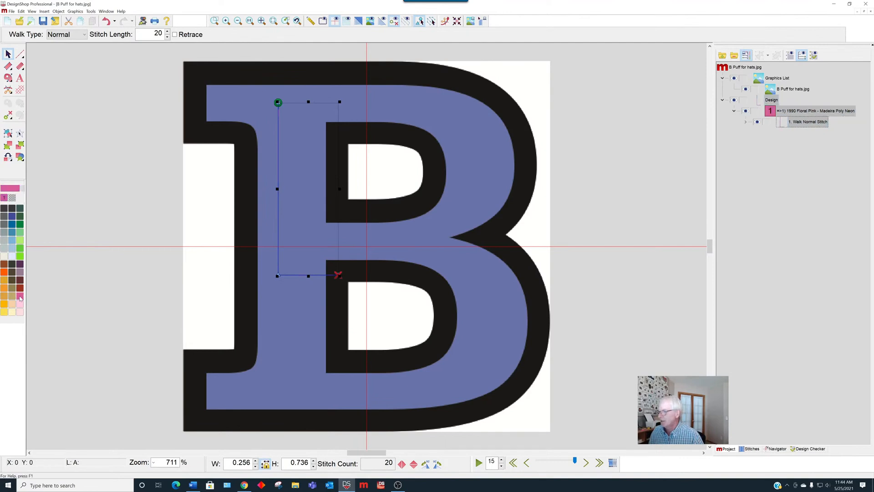
pyautogui.click(90, 309)
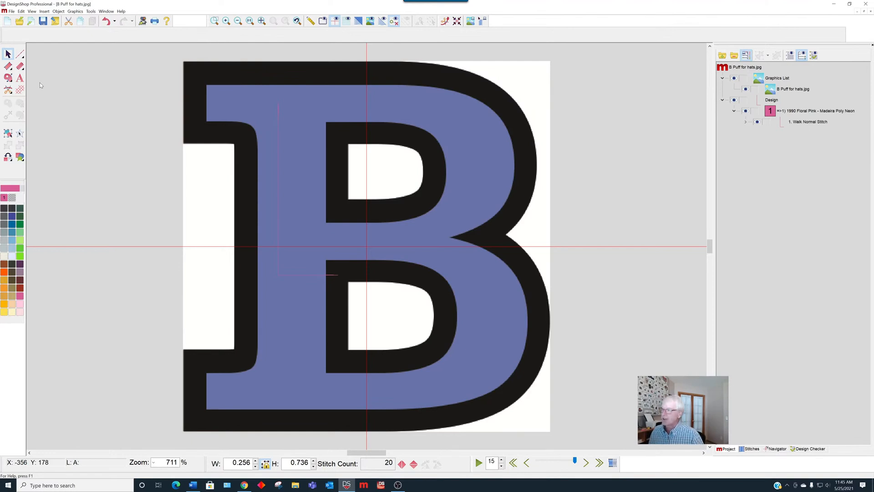
# - Start a satin Column 2 element by tracing its inner edge around the white opening of the B's lower counter
pyautogui.click(8, 67)
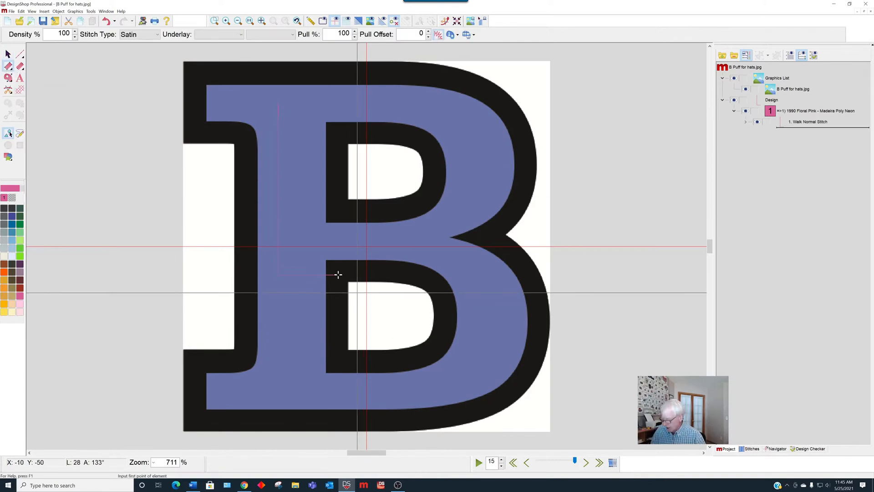
pyautogui.scroll(1, 336, 274)
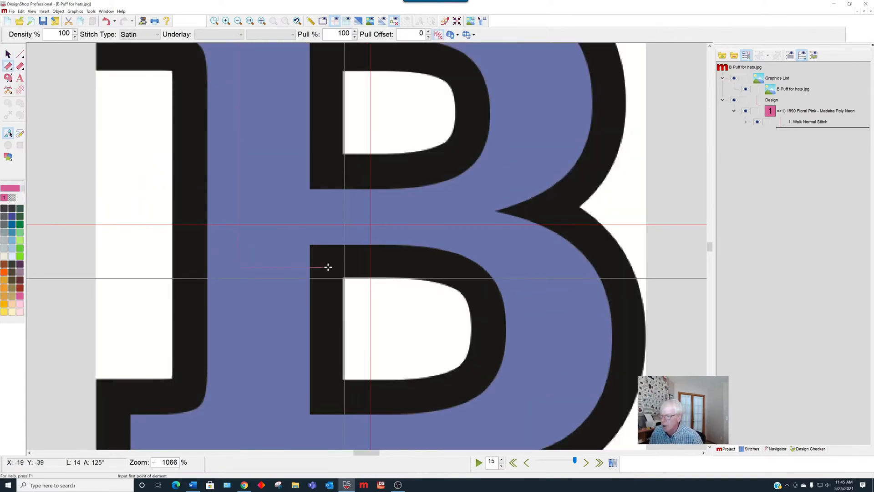
pyautogui.click(344, 277)
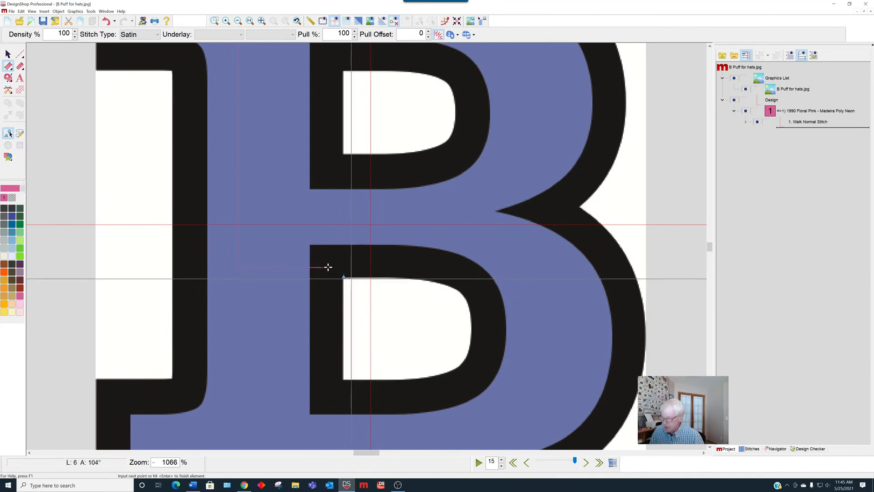
pyautogui.click(408, 276)
pyautogui.click(438, 282)
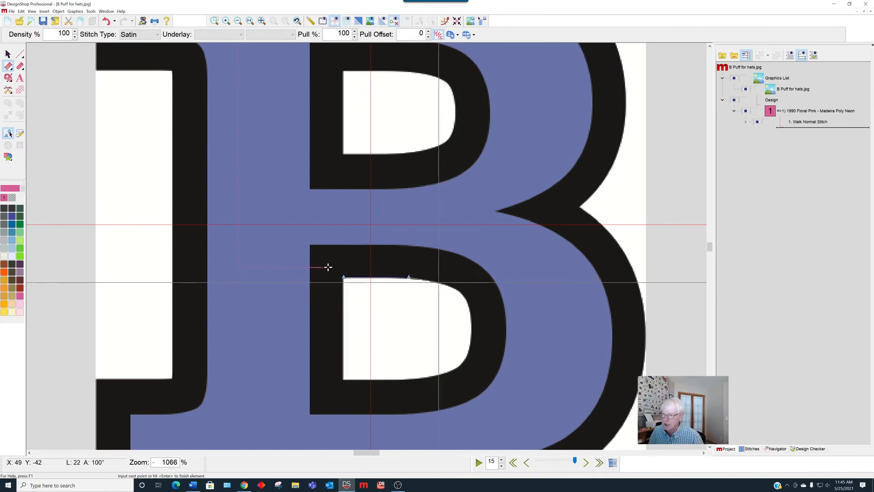
pyautogui.click(462, 293)
pyautogui.click(470, 314)
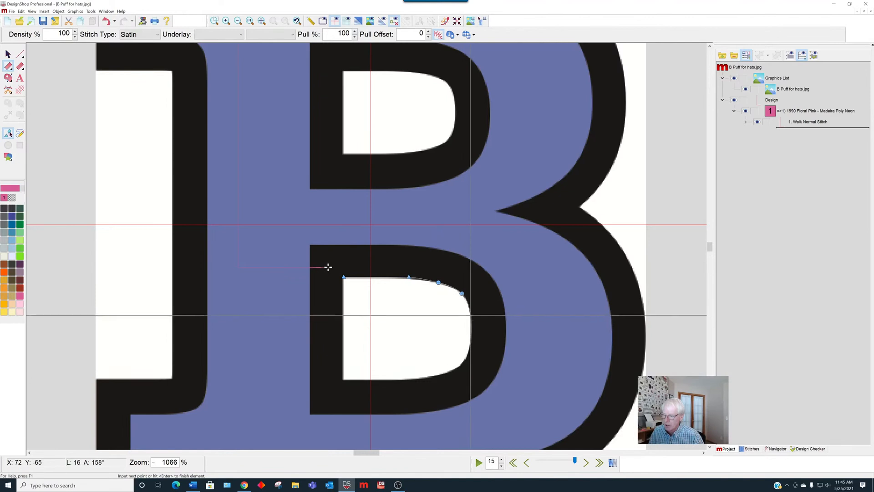
pyautogui.click(468, 351)
pyautogui.click(453, 371)
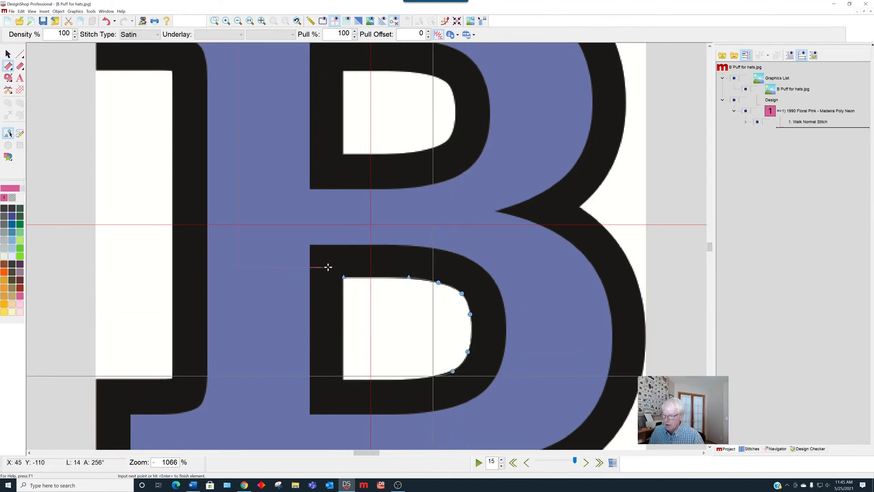
pyautogui.click(429, 376)
pyautogui.click(402, 379)
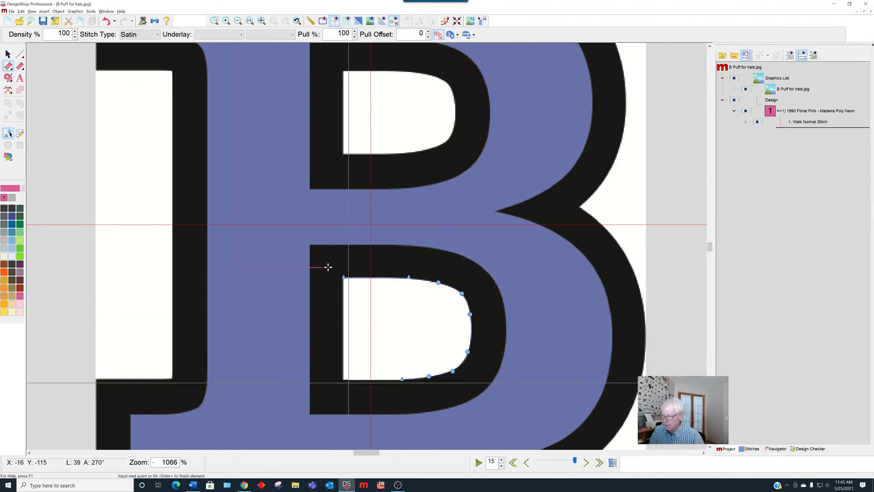
pyautogui.click(343, 379)
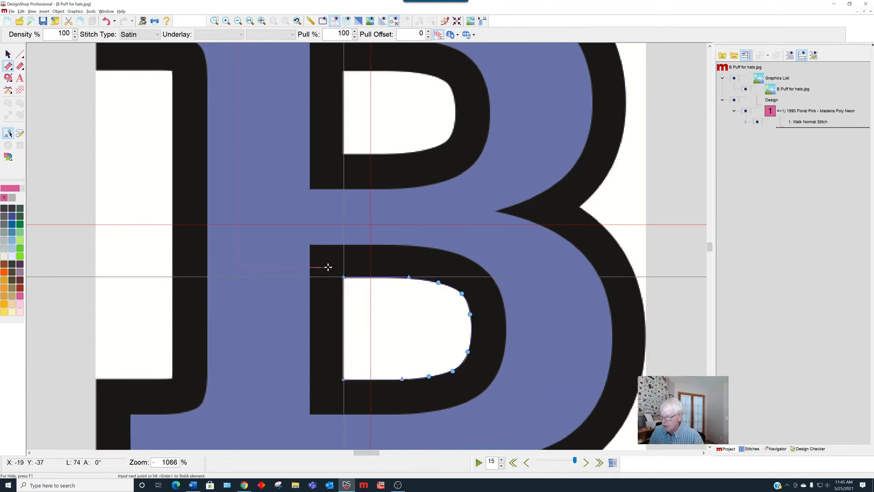
pyautogui.click(344, 276)
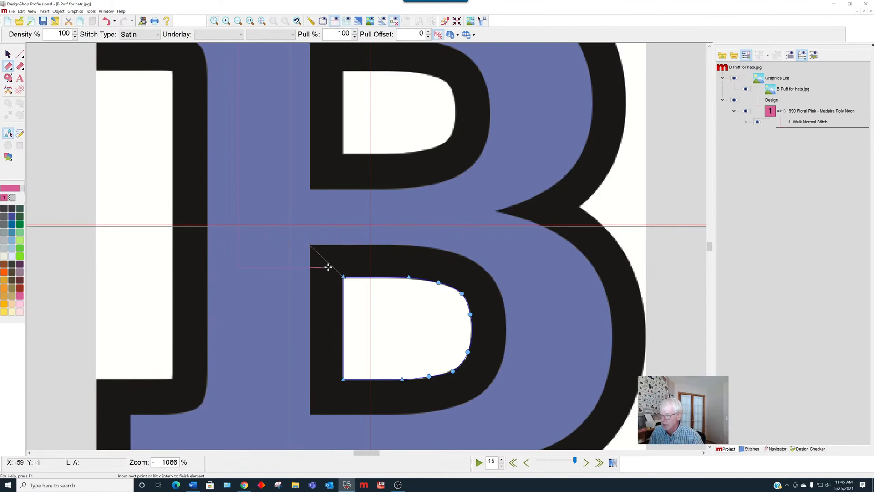
# - Trace the column's closed outer edge in the blue area just beyond the lower counter's black border and generate the satin stitches
pyautogui.click(290, 226)
pyautogui.click(425, 226)
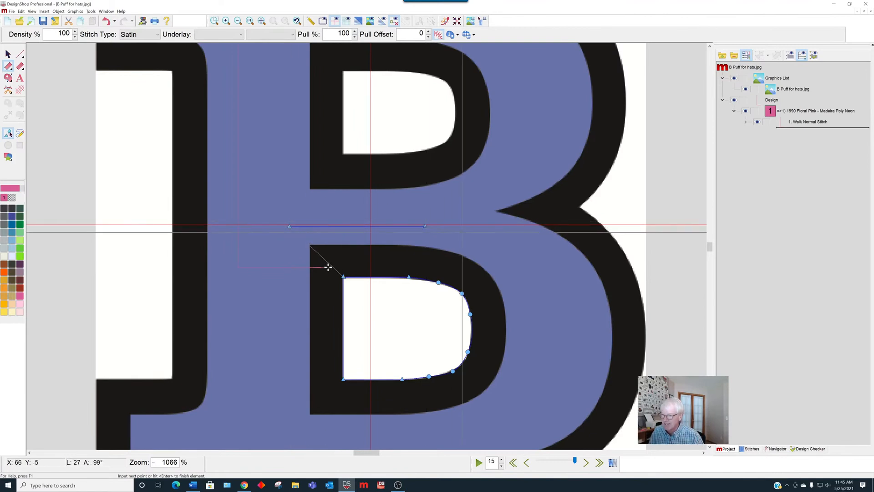
pyautogui.click(464, 232)
pyautogui.click(515, 267)
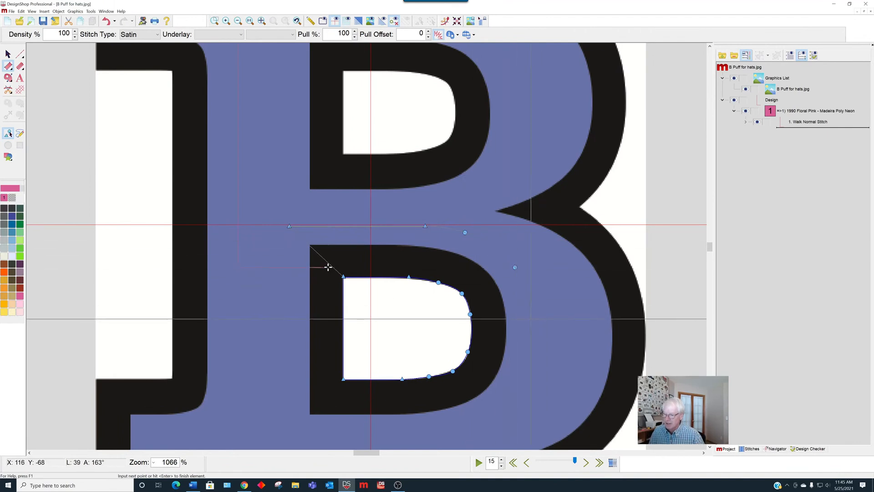
pyautogui.click(524, 319)
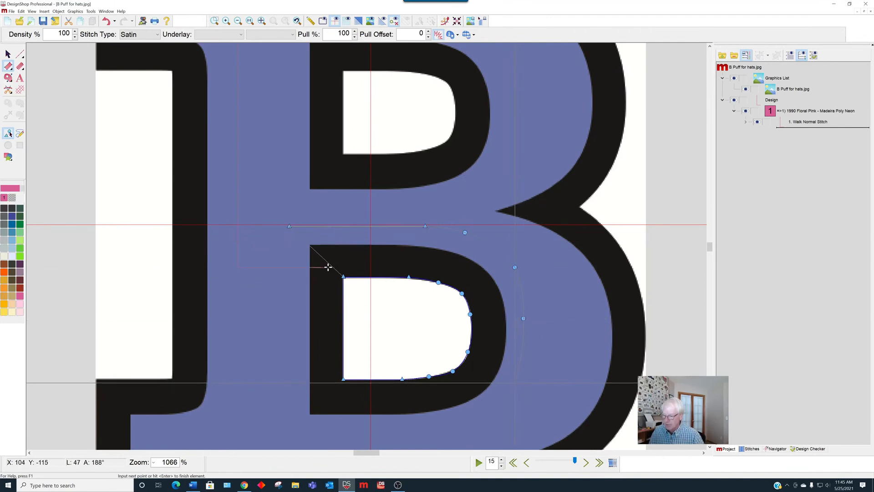
pyautogui.click(515, 383)
pyautogui.click(482, 417)
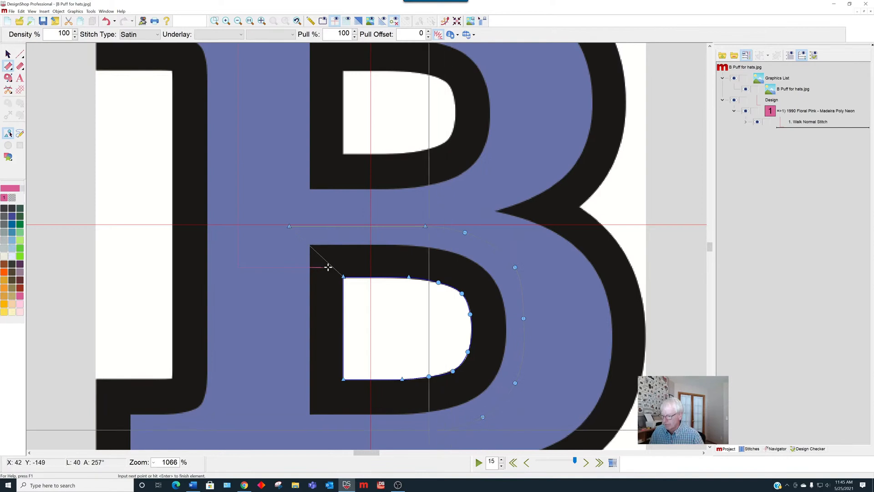
pyautogui.click(427, 430)
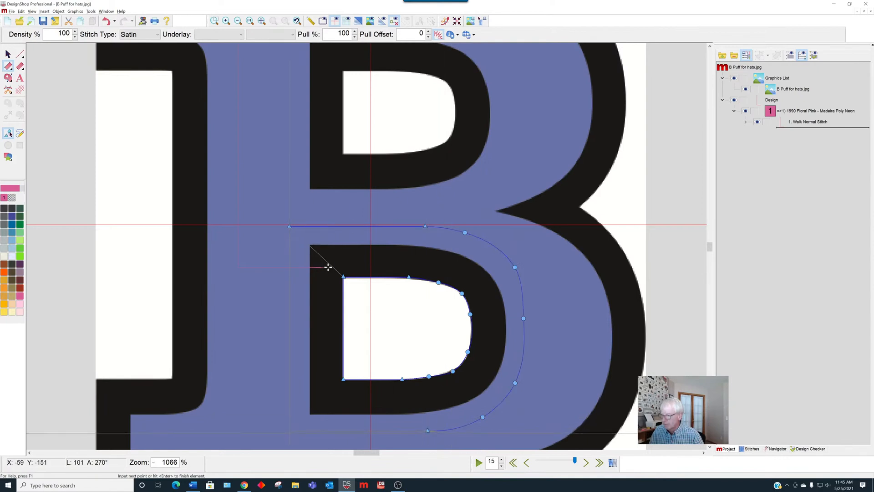
pyautogui.click(289, 429)
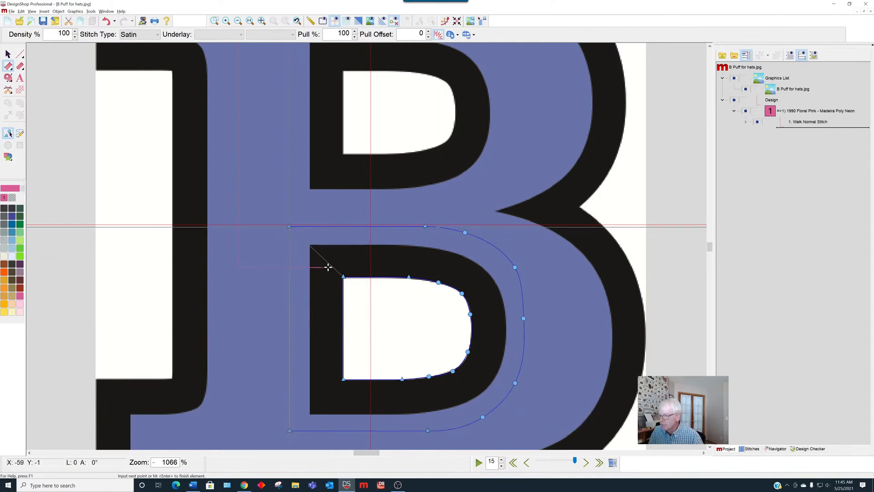
pyautogui.press('Return')
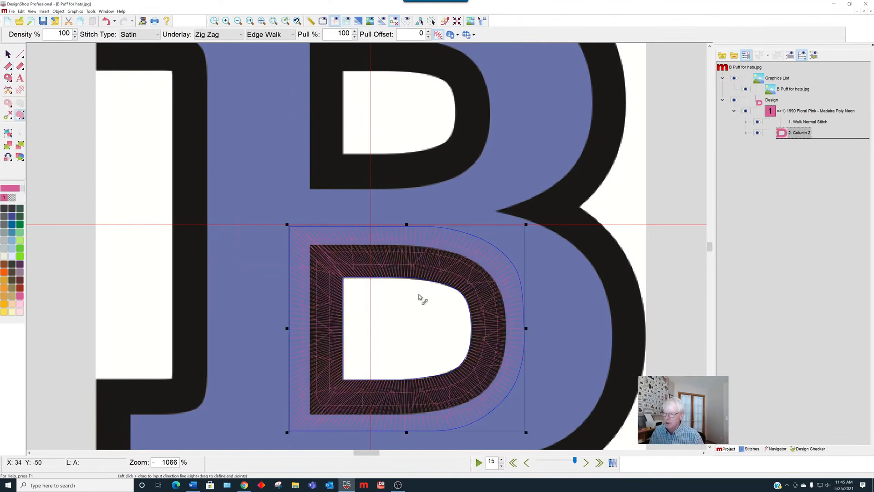
# - Add stitch direction lines across the lower counter's column where its upper and lower straight edges meet the curve, fine-tuning the lower line's outer end
pyautogui.click(439, 224)
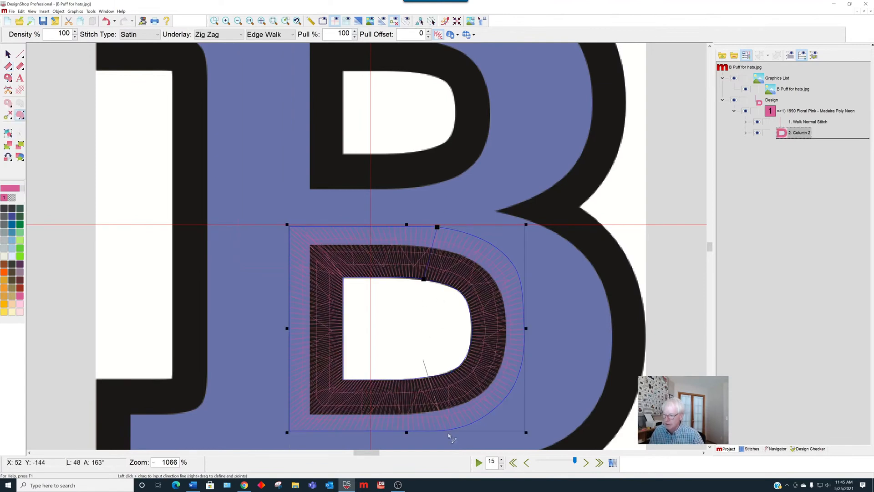
pyautogui.moveTo(452, 429); pyautogui.dragTo(429, 377)
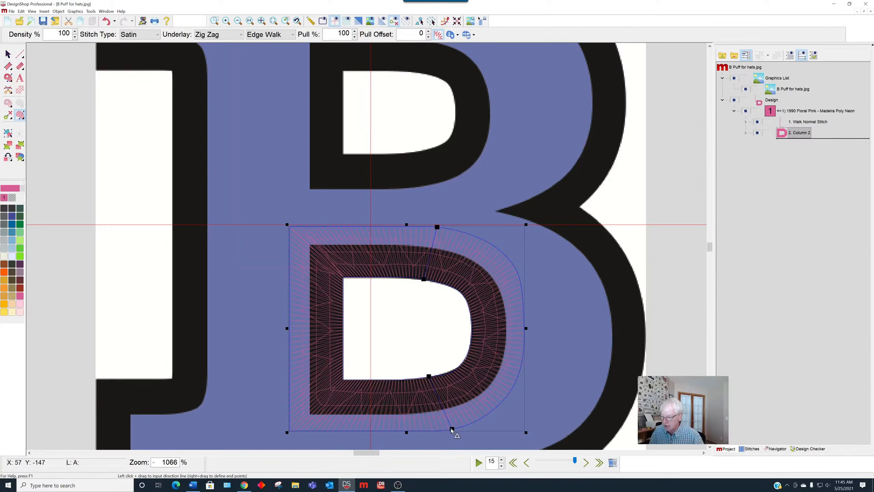
pyautogui.moveTo(447, 431); pyautogui.dragTo(441, 431)
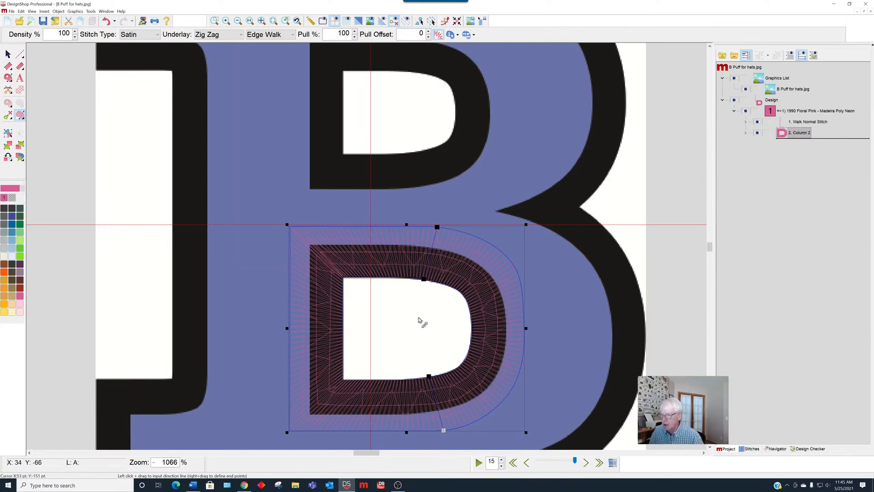
# - Smooth the lower counter column's outer edge by nudging its far-right and upper-right curve points slightly outward, to about 0.681 in overall width
pyautogui.press('w')
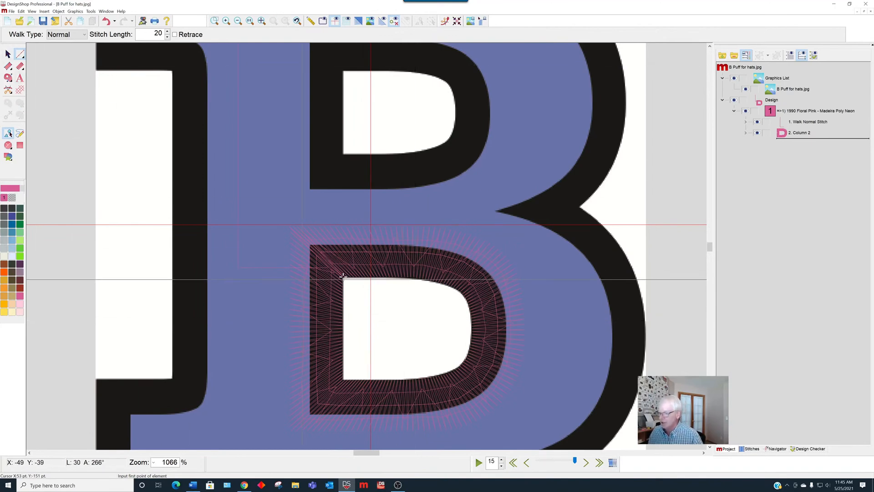
pyautogui.press('Escape')
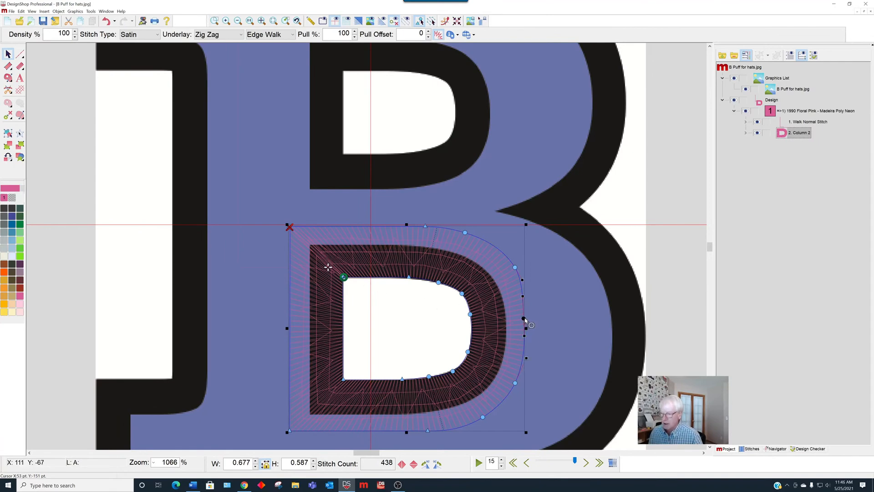
pyautogui.moveTo(524, 318); pyautogui.dragTo(526, 317)
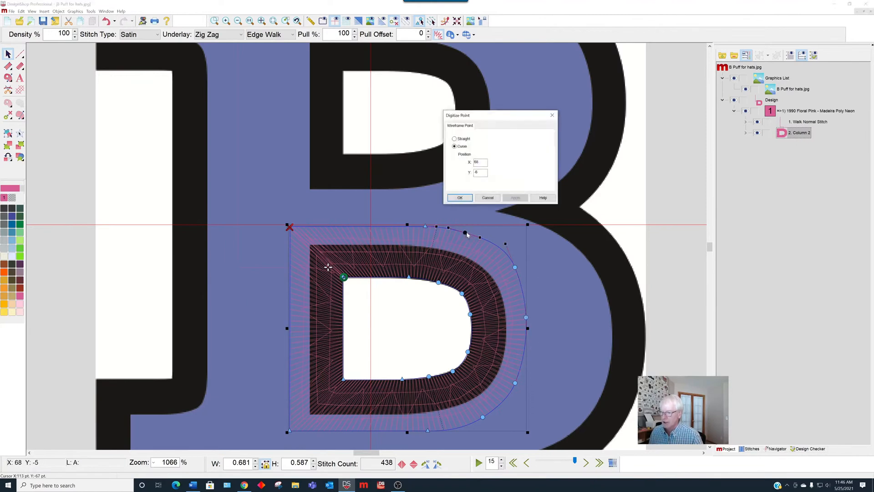
pyautogui.click(487, 198)
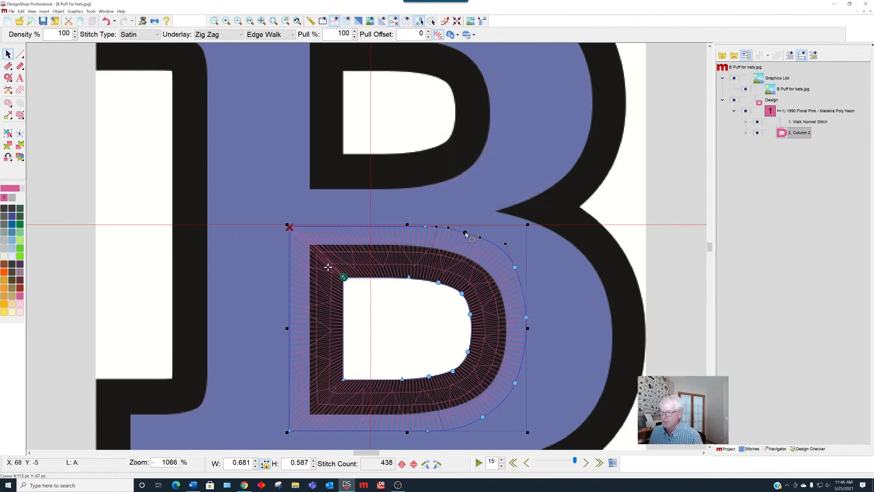
pyautogui.moveTo(471, 236); pyautogui.dragTo(483, 254)
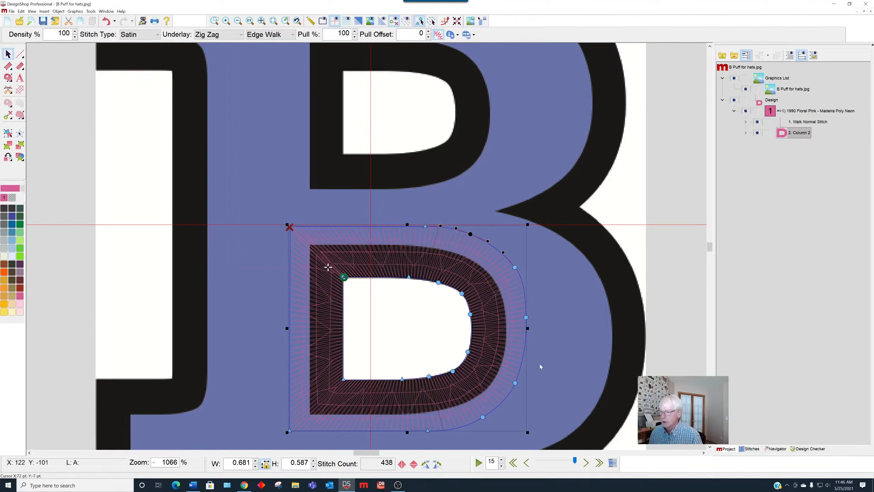
# - Draw a short normal walk stitch from the lower counter's column up to the lower-left corner of the upper counter's black border
pyautogui.press('w')
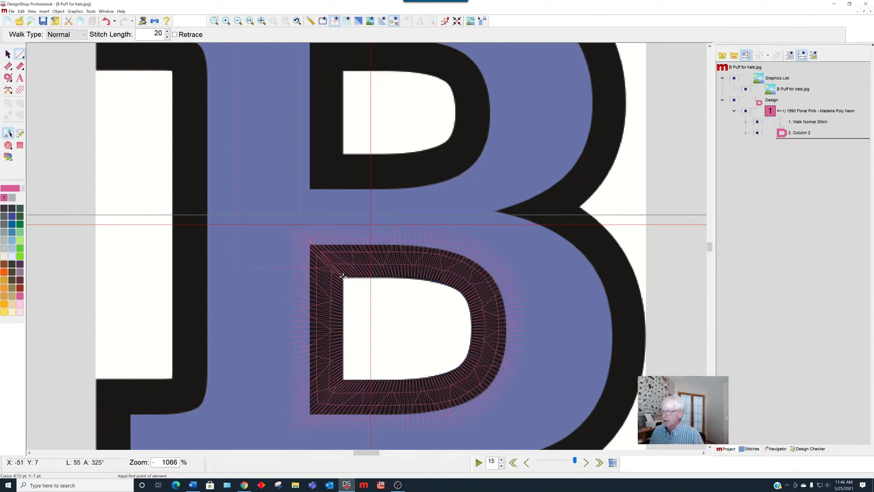
pyautogui.click(323, 174)
pyautogui.press('Return')
# - Start a satin Column 2 element by tracing its inner edge around the white opening of the B's upper counter
pyautogui.press('c')
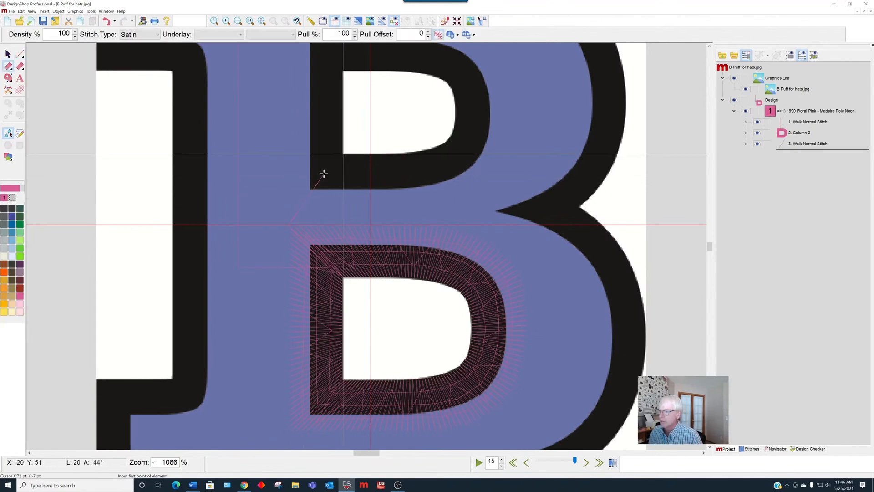
pyautogui.scroll(3, 357, 91)
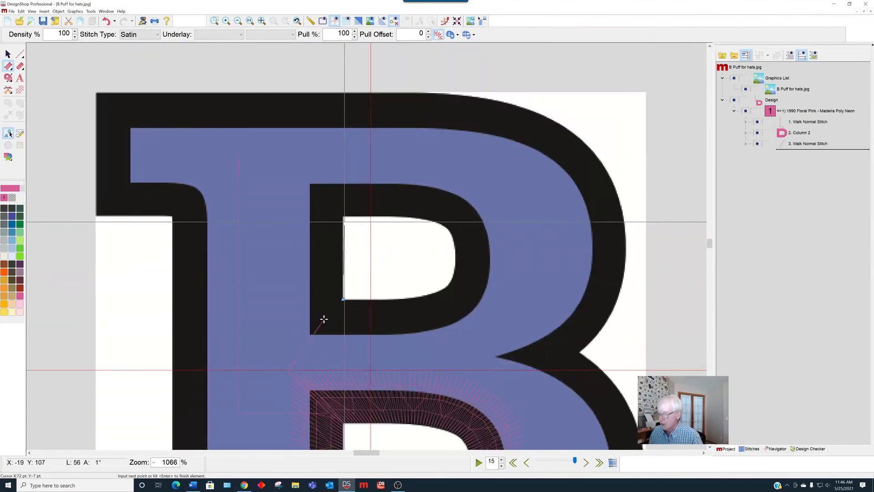
pyautogui.click(343, 218)
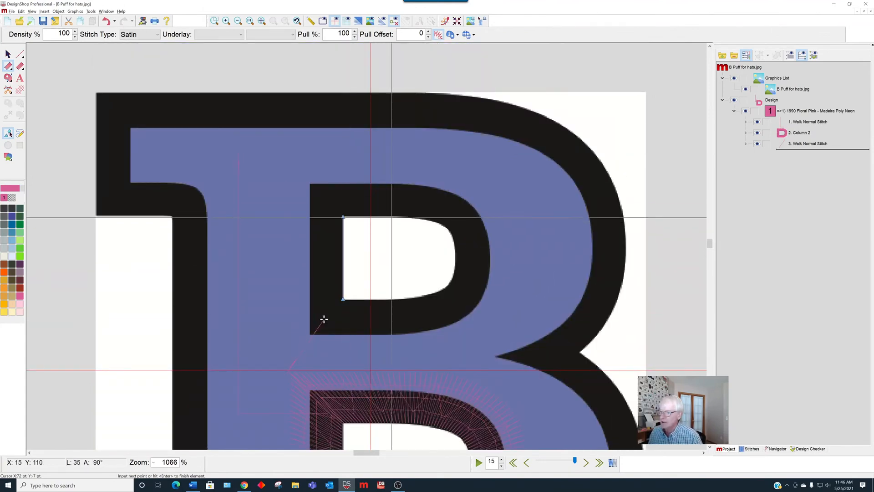
pyautogui.click(405, 217)
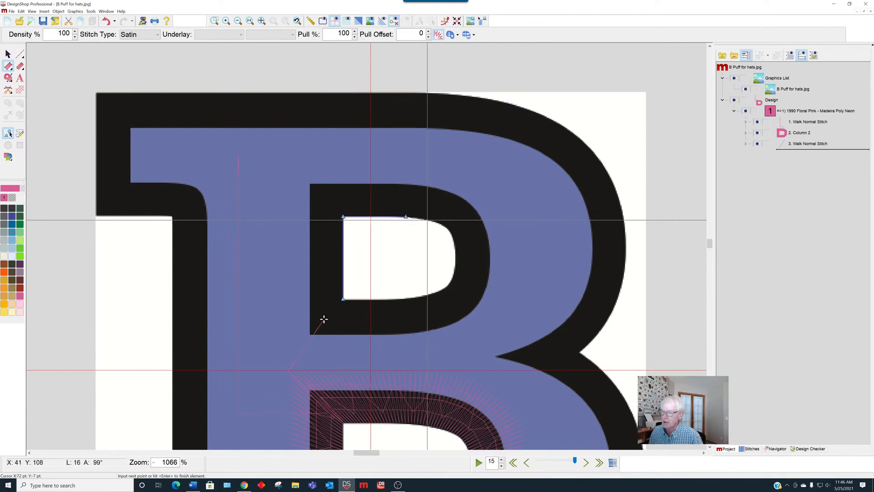
pyautogui.rightClick(427, 220)
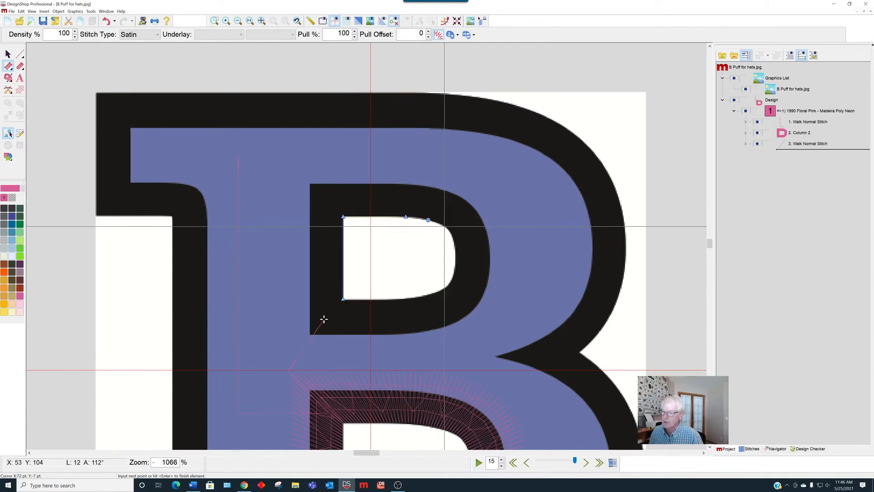
pyautogui.rightClick(443, 226)
pyautogui.rightClick(454, 240)
pyautogui.rightClick(455, 263)
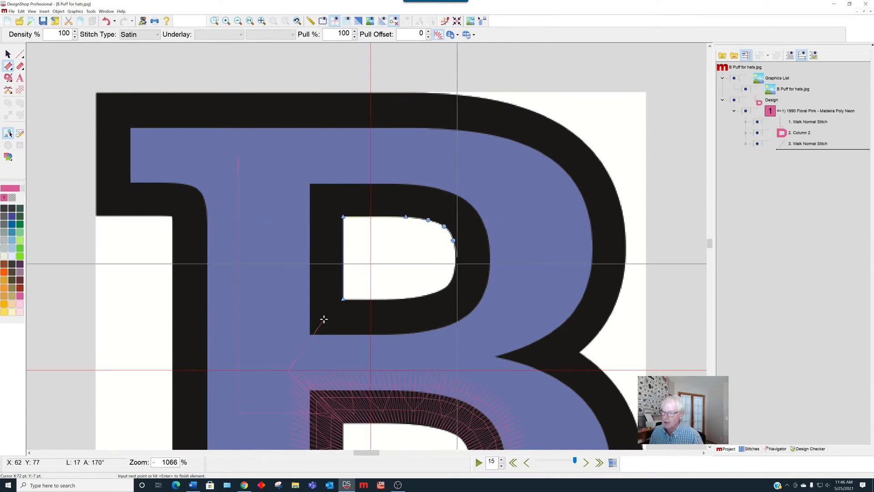
pyautogui.rightClick(447, 286)
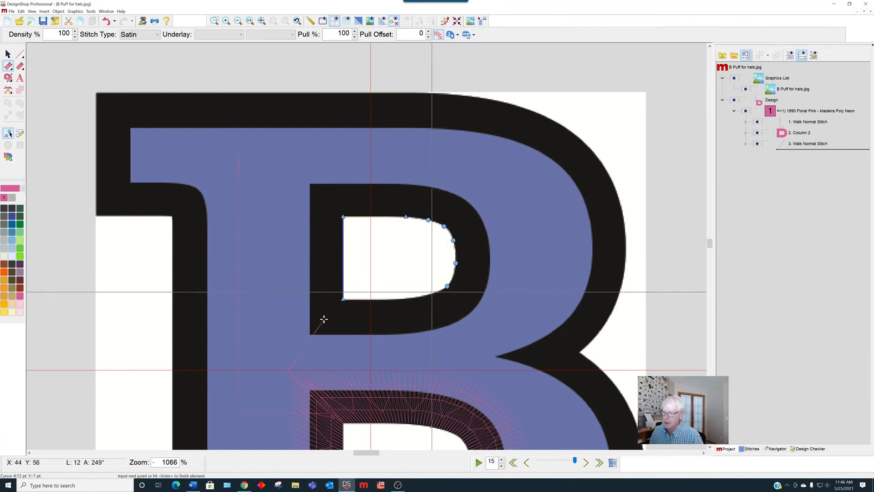
pyautogui.rightClick(428, 296)
pyautogui.click(400, 298)
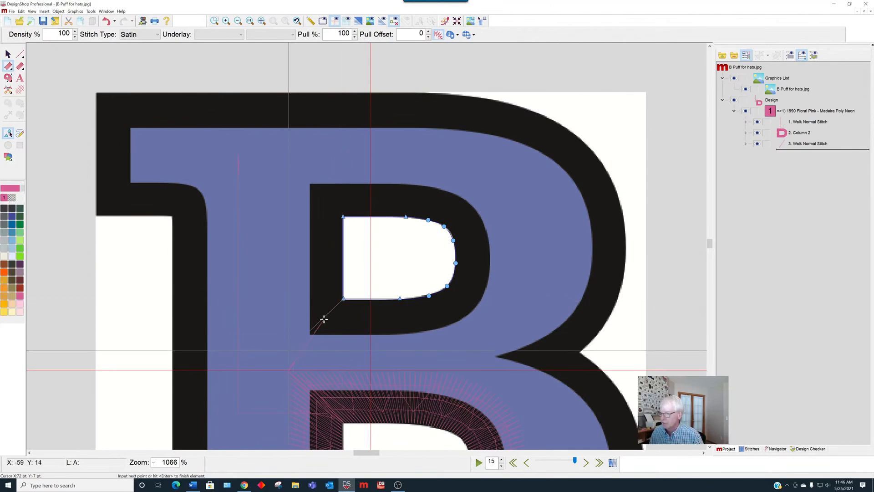
# - Trace the column's closed outer edge in the blue area just beyond the upper counter's black border and generate the satin stitches
pyautogui.click(288, 351)
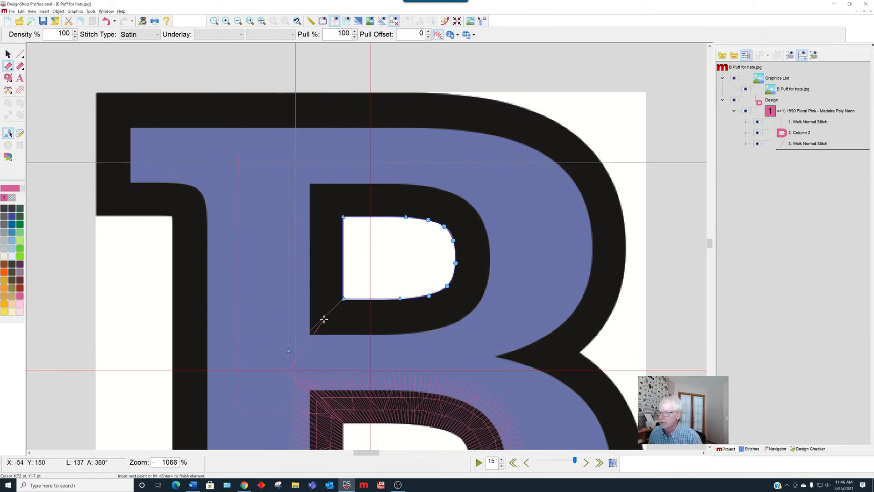
pyautogui.click(289, 164)
pyautogui.click(420, 164)
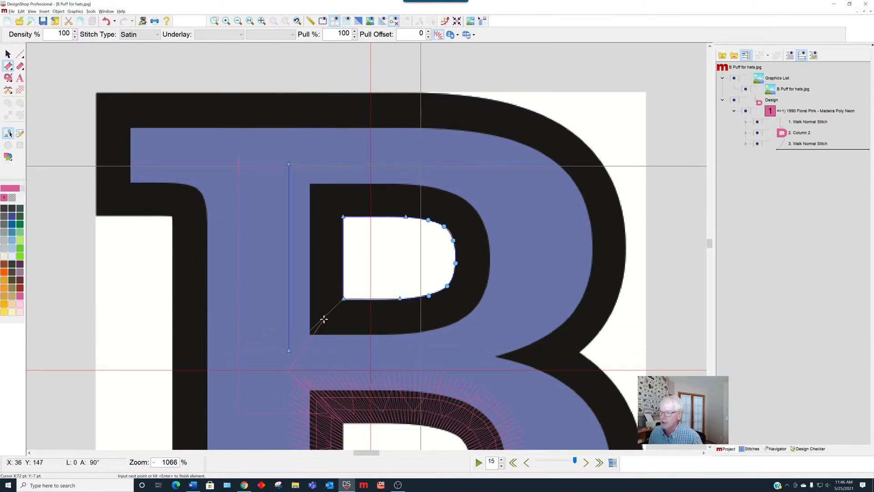
pyautogui.click(465, 173)
pyautogui.click(499, 202)
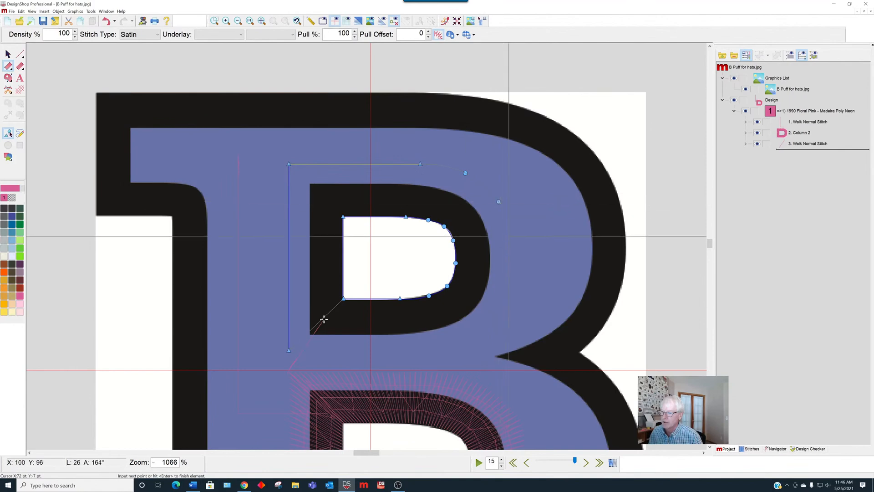
pyautogui.click(510, 252)
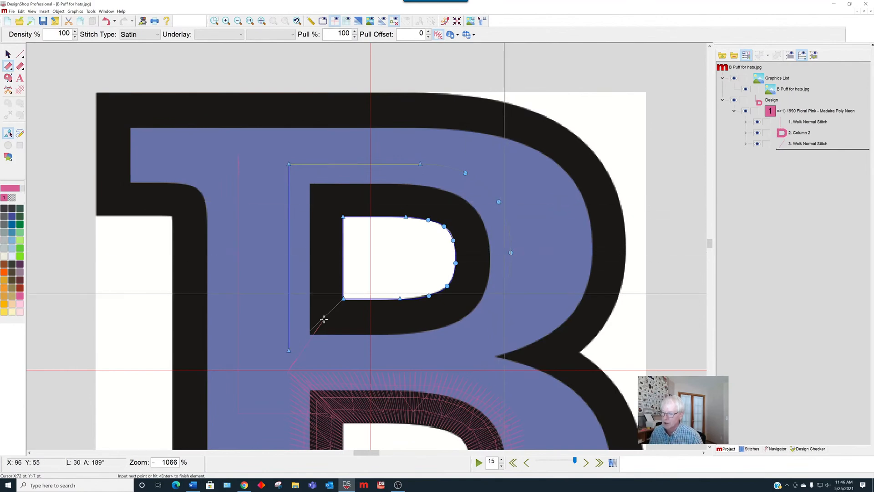
pyautogui.click(503, 294)
pyautogui.click(485, 330)
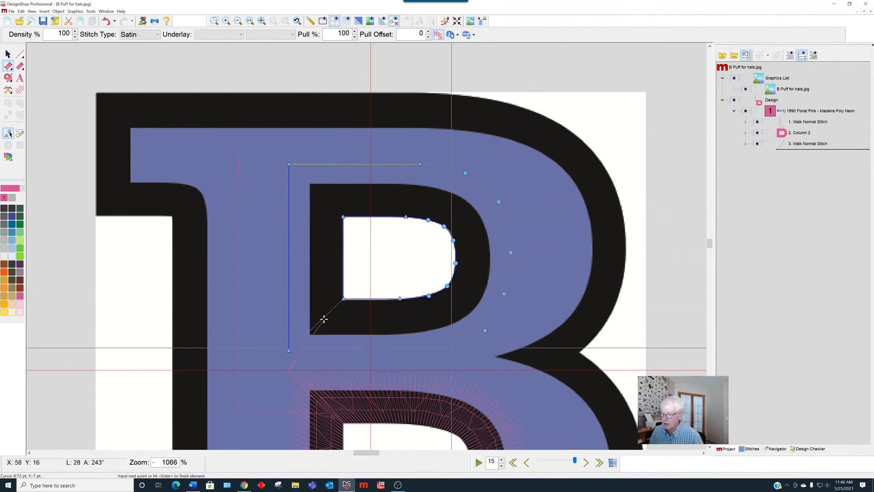
pyautogui.click(453, 349)
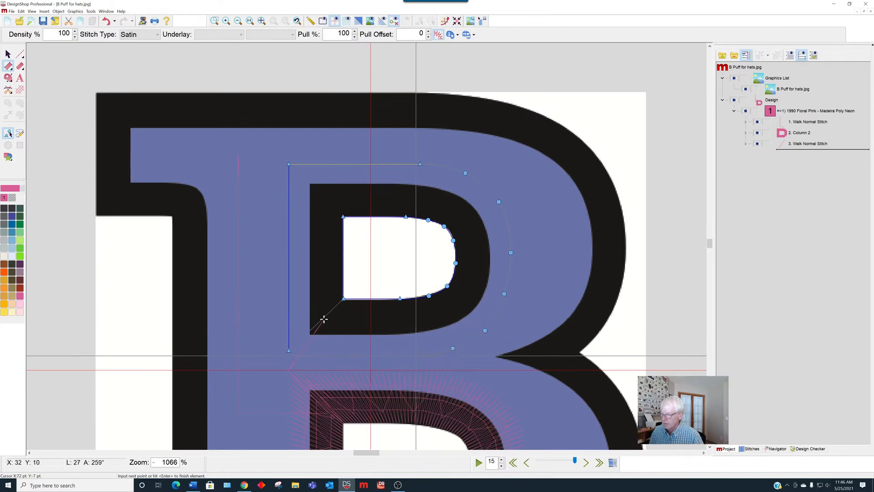
pyautogui.click(414, 351)
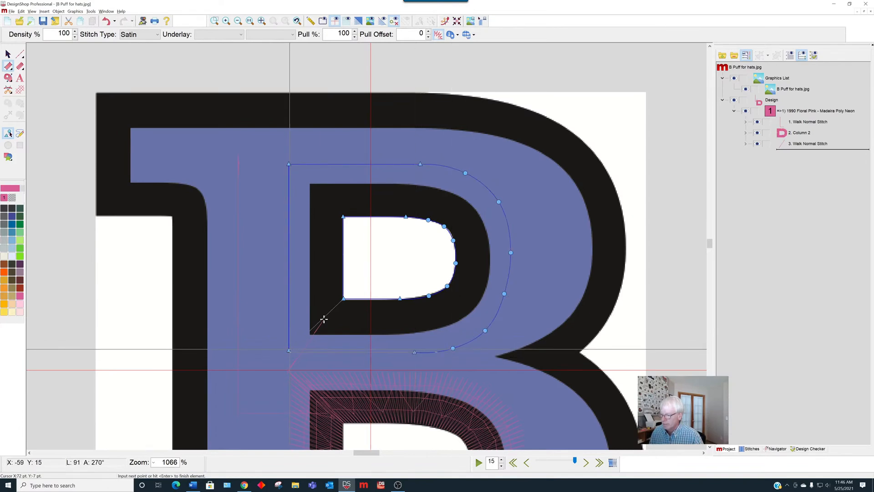
pyautogui.press('Return')
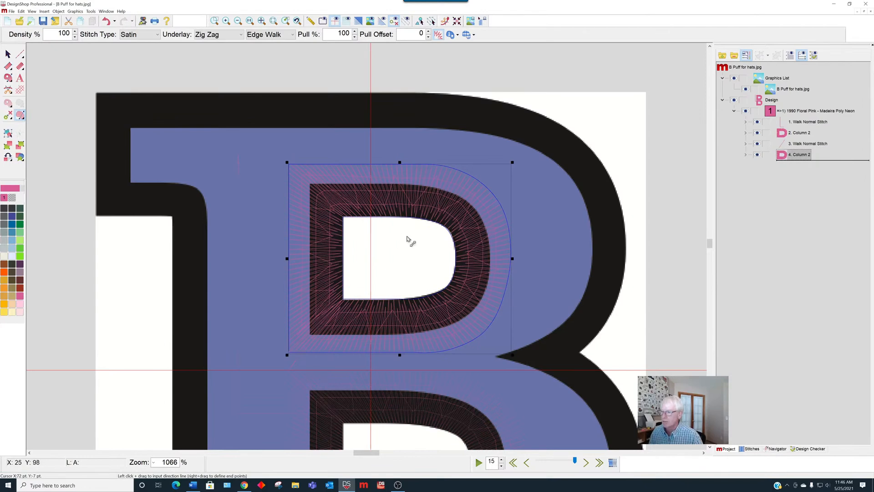
# - Add stitch direction lines at the upper and lower starts of the upper counter column's curve and adjust the upper line's inner end
pyautogui.moveTo(438, 165); pyautogui.dragTo(415, 218)
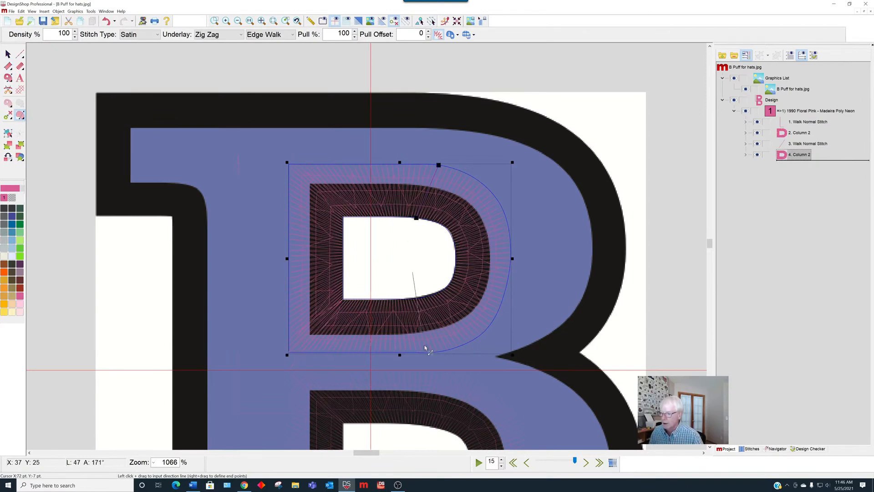
pyautogui.moveTo(444, 387); pyautogui.dragTo(435, 372)
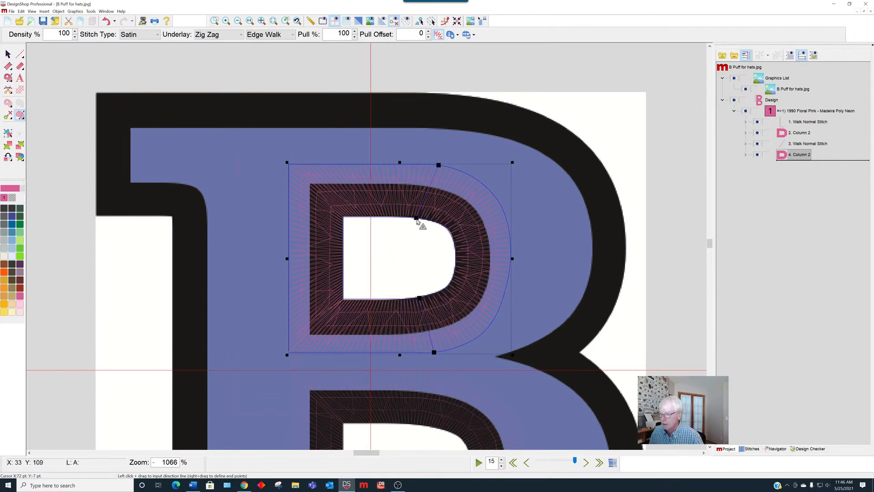
pyautogui.moveTo(417, 217); pyautogui.dragTo(422, 218)
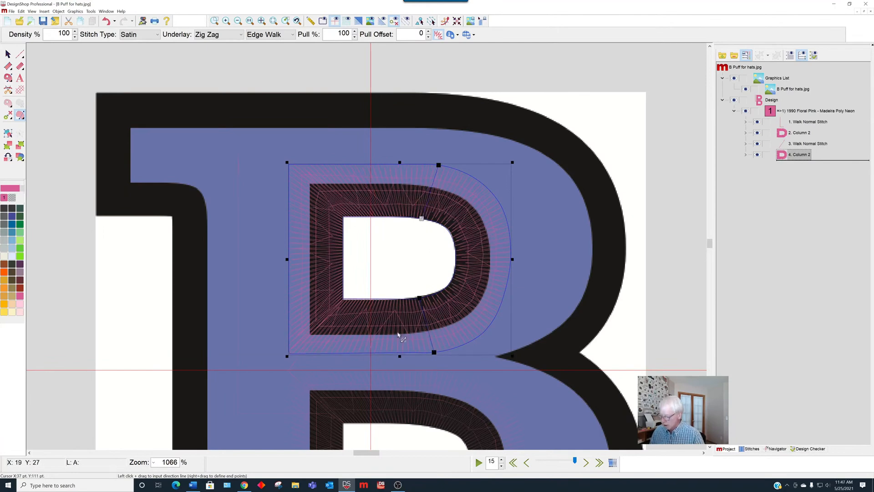
# - Draw a stepped normal walk stitch from the upper counter's column across the stem, up about 108 pt and into the upper-left serif's black border
pyautogui.press('w')
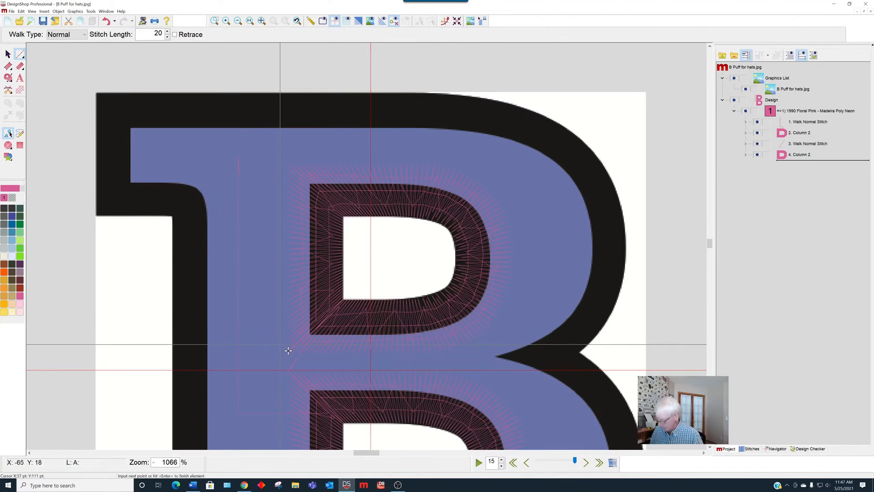
pyautogui.click(279, 345)
pyautogui.keyDown('ctrl'); pyautogui.click(195, 344); pyautogui.keyUp('ctrl')
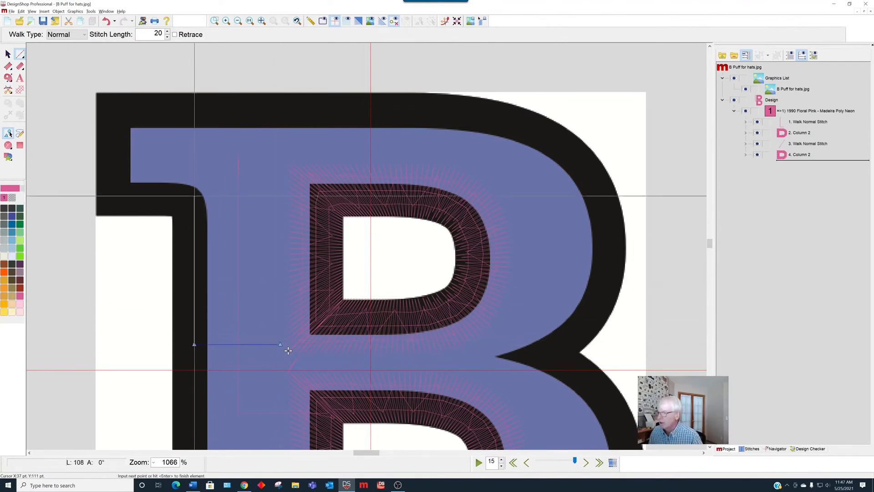
pyautogui.click(195, 196)
pyautogui.click(122, 196)
pyautogui.press('Return')
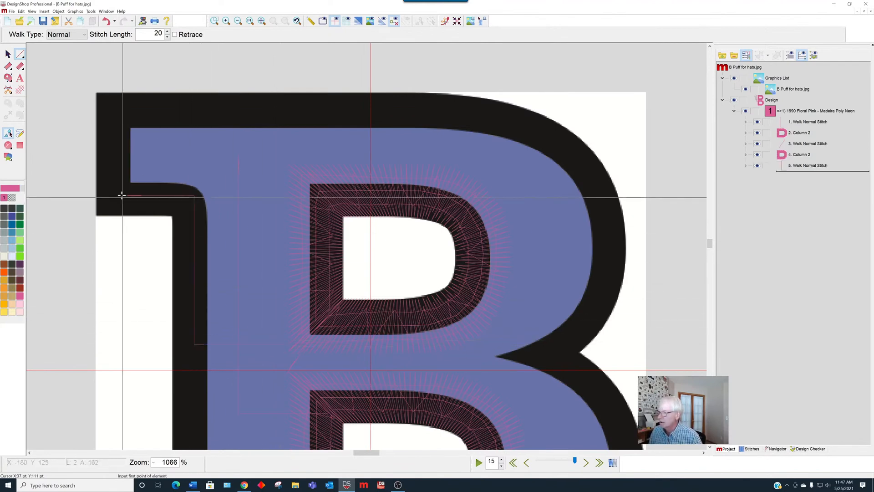
# - Start a satin Column 2 element and trace its outer edge about 90 pt up the B's upper-left serif and about 244 pt along the top
pyautogui.press('2')
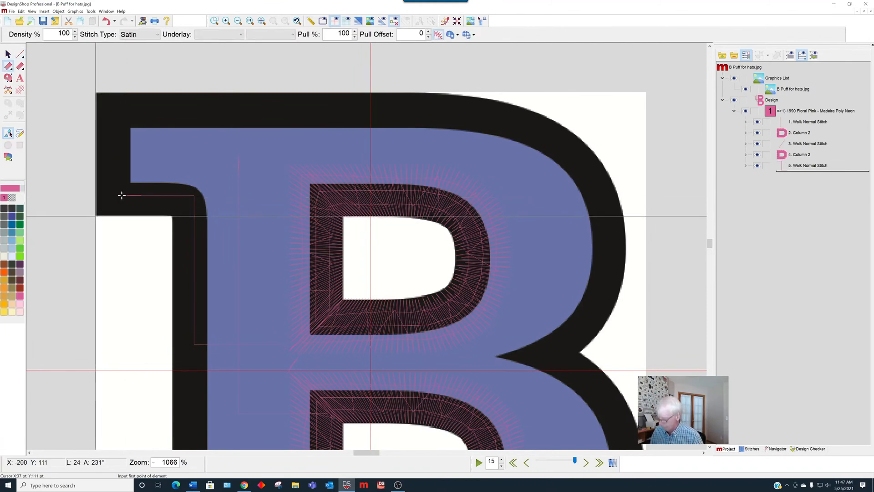
pyautogui.click(96, 216)
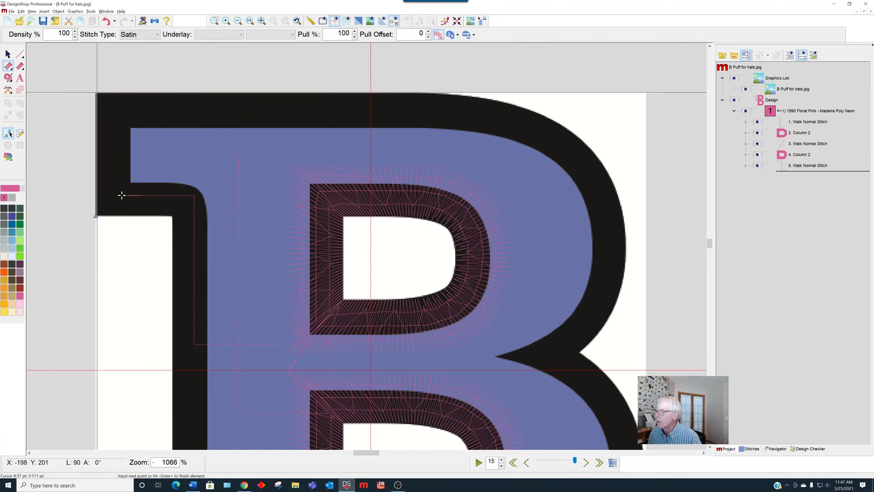
pyautogui.click(95, 92)
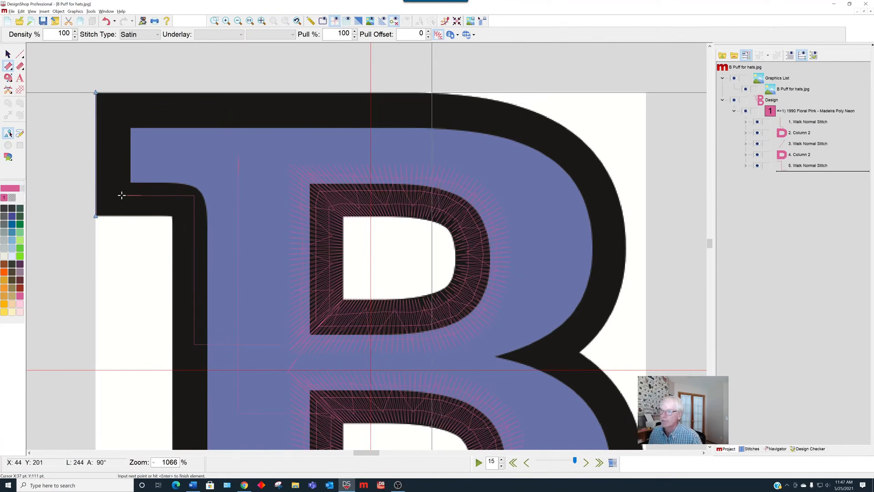
pyautogui.click(432, 93)
# - Continue the column's outer edge with curve points around the upper bowl's black border, ending in a corner point at the waist notch
pyautogui.rightClick(486, 97)
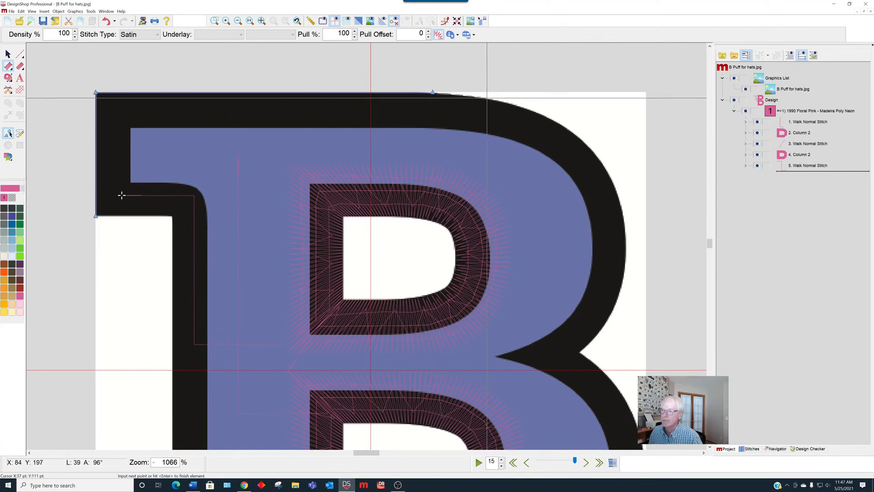
pyautogui.rightClick(539, 114)
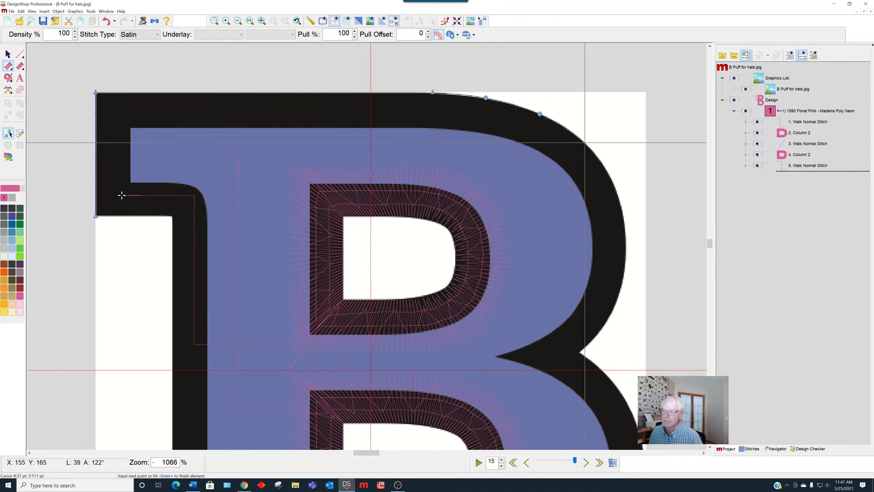
pyautogui.rightClick(584, 143)
pyautogui.rightClick(614, 186)
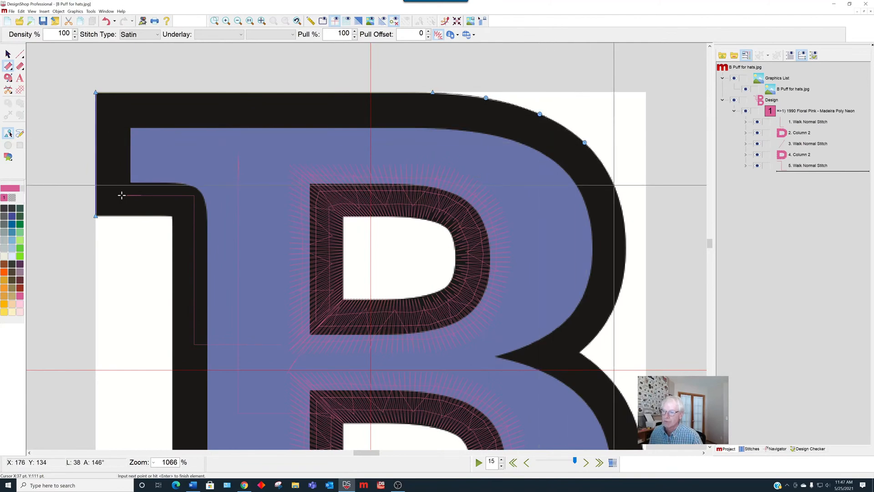
pyautogui.rightClick(627, 243)
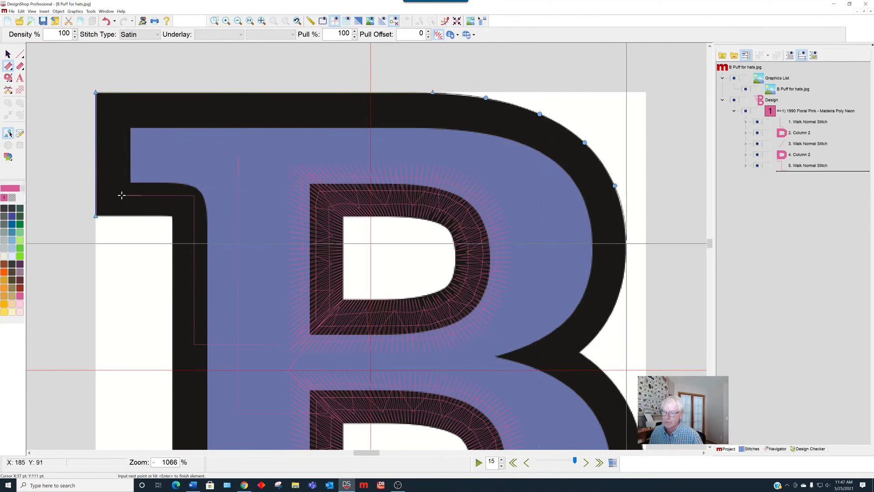
pyautogui.rightClick(618, 299)
pyautogui.rightClick(600, 332)
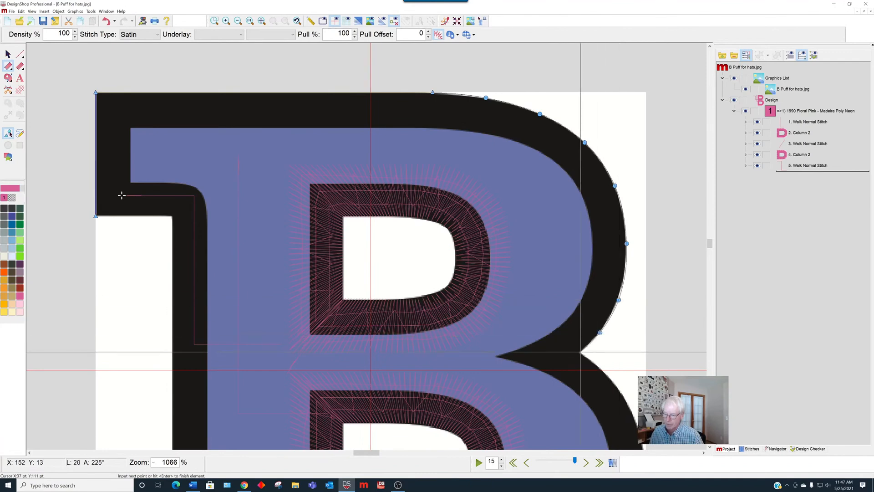
pyautogui.click(578, 351)
# - Trace the outer edge with curve points around the lower bowl, from the waist notch to the start of the straight bottom edge
pyautogui.rightClick(606, 373)
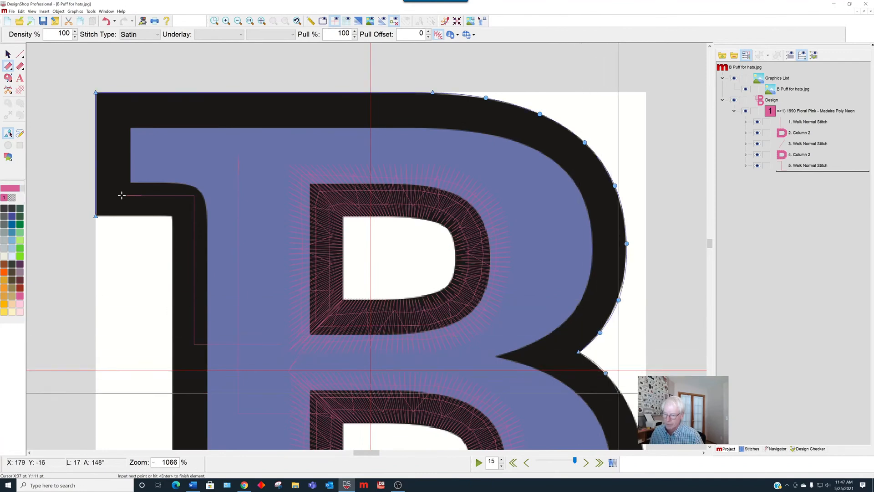
pyautogui.rightClick(633, 267)
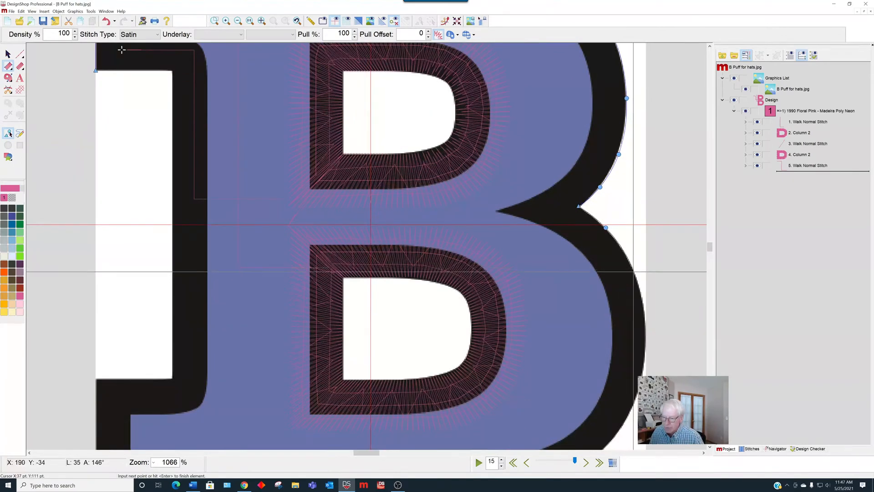
pyautogui.rightClick(645, 332)
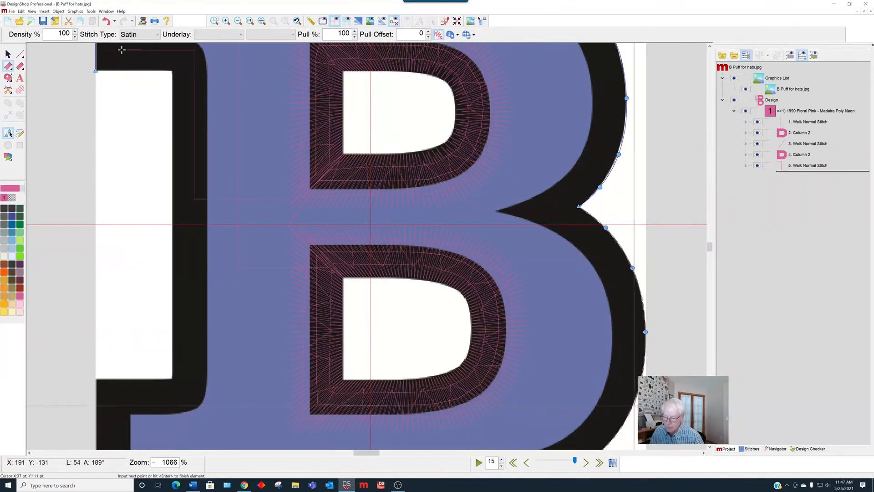
pyautogui.rightClick(633, 405)
pyautogui.rightClick(607, 446)
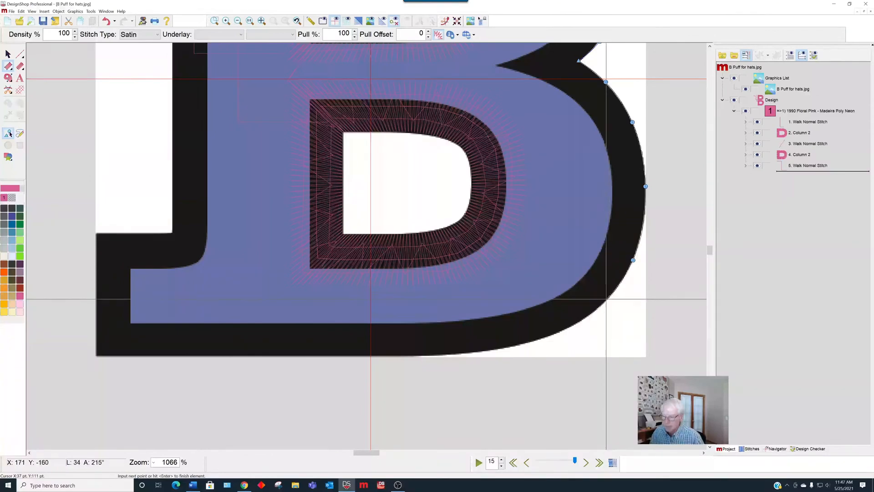
pyautogui.rightClick(561, 332)
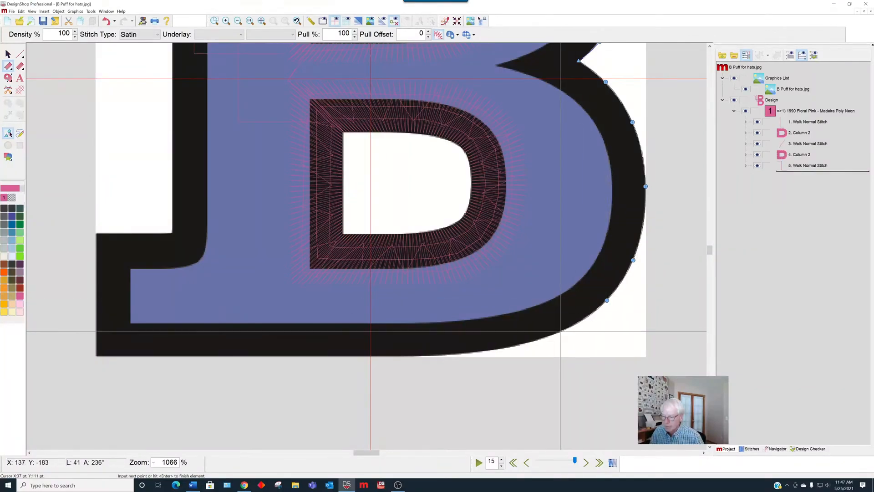
pyautogui.rightClick(499, 348)
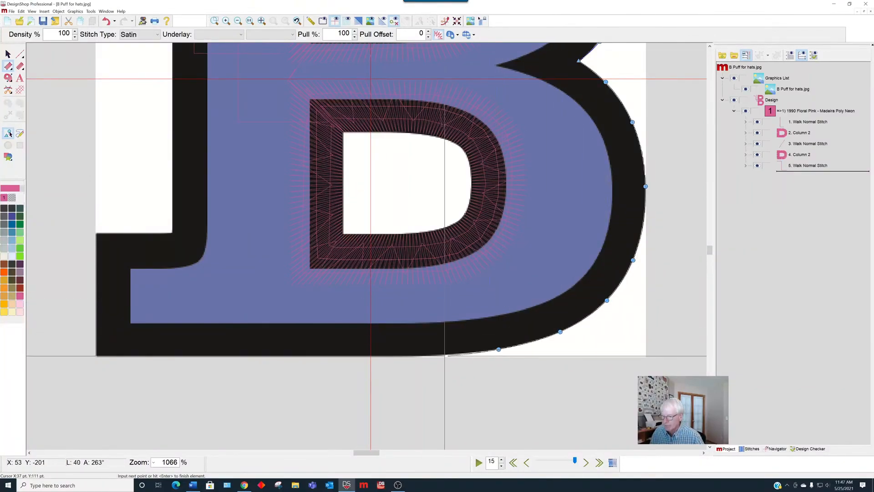
pyautogui.click(441, 354)
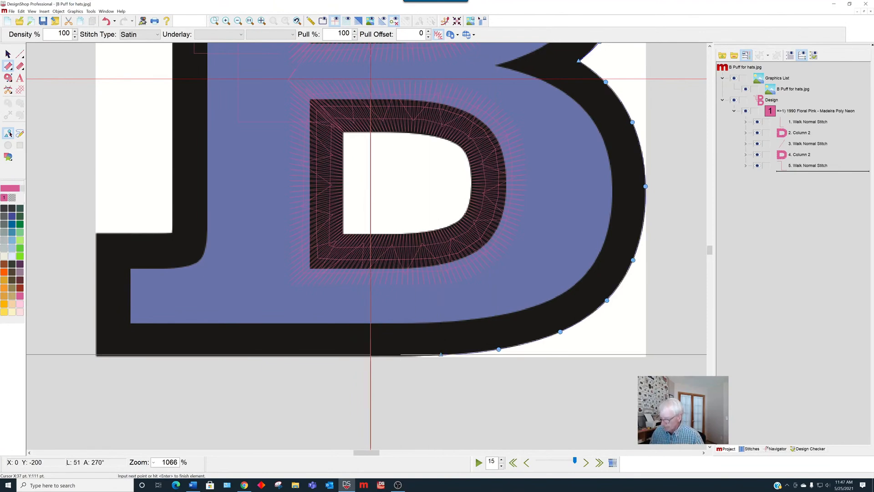
# - Trace the outer edge along the bottom, up the lower-left serif and along the stem, closing it at the upper-left serif's starting corner
pyautogui.click(97, 355)
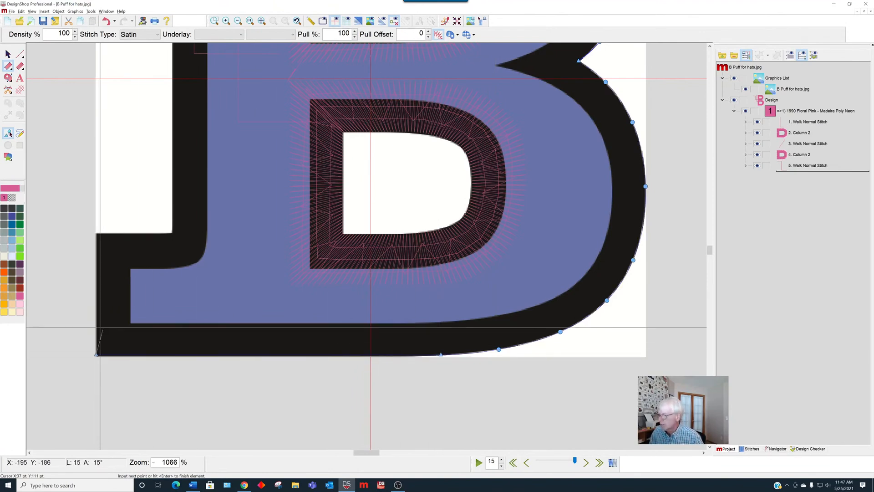
pyautogui.click(96, 231)
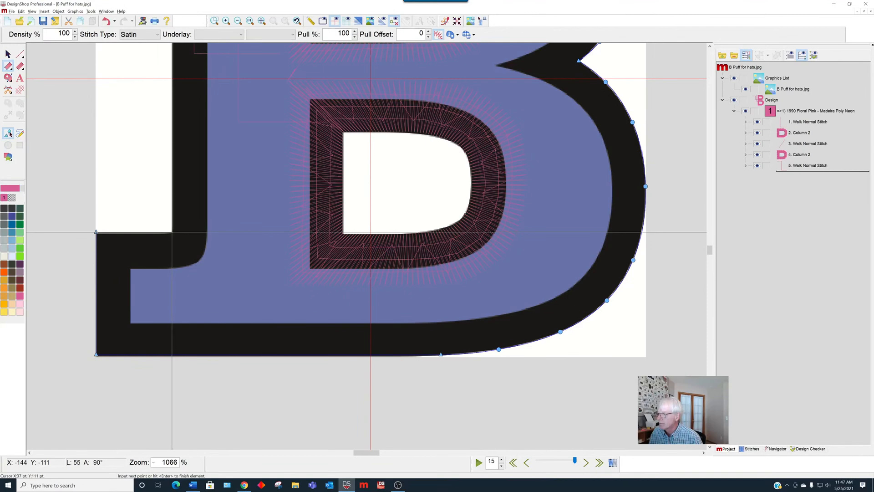
pyautogui.scroll(5, 121, 244)
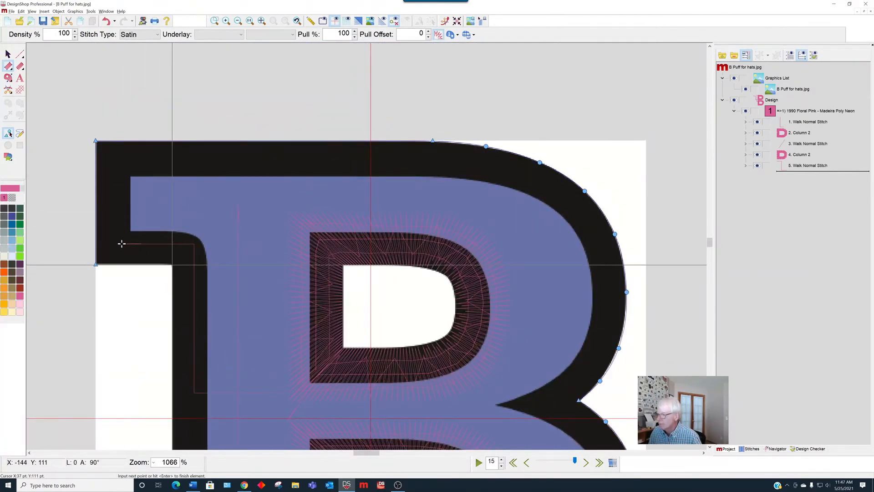
pyautogui.click(121, 243)
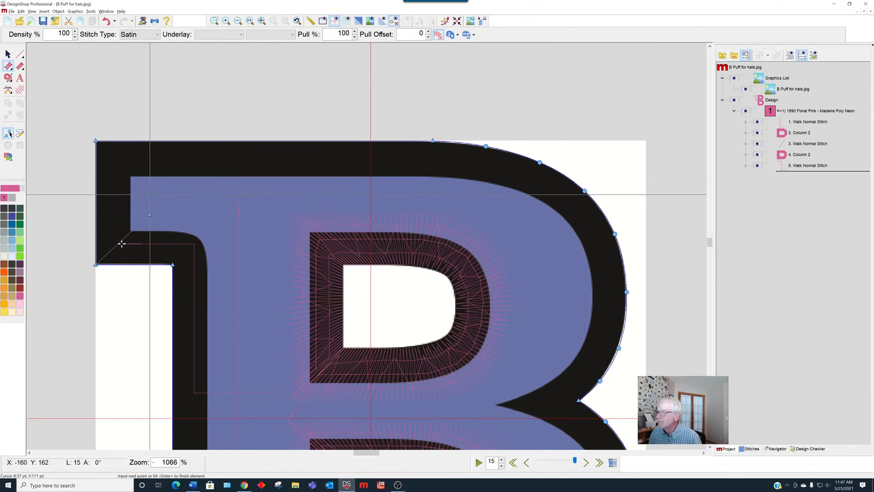
# - Trace the column's inner edge in the blue area from the upper-left serif along the top and around the upper bowl to the waist
pyautogui.click(149, 195)
pyautogui.click(450, 195)
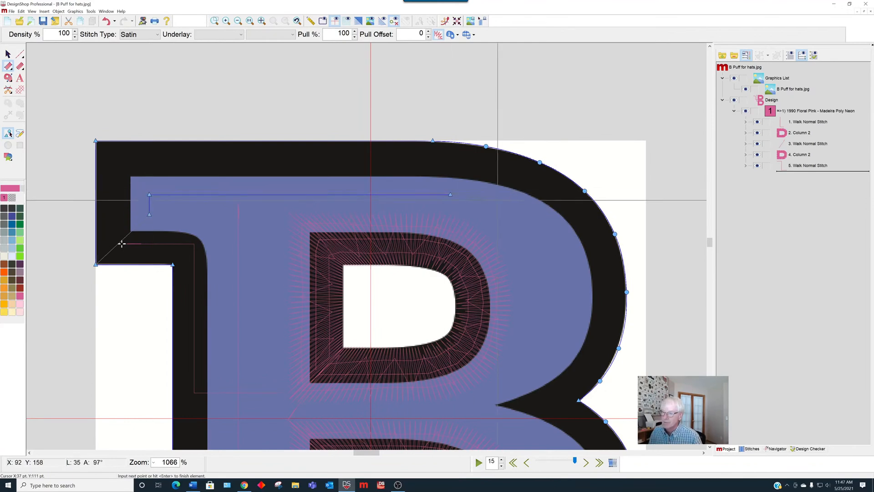
pyautogui.rightClick(500, 200)
pyautogui.rightClick(546, 228)
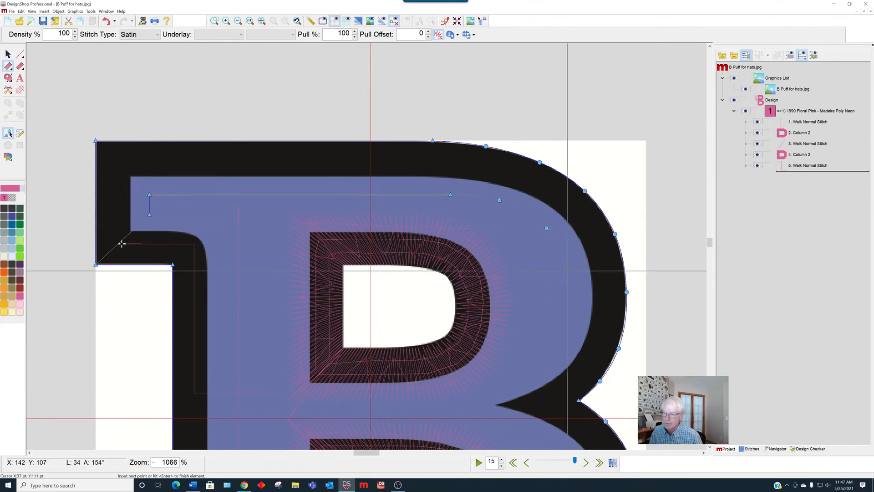
pyautogui.rightClick(570, 272)
pyautogui.rightClick(571, 321)
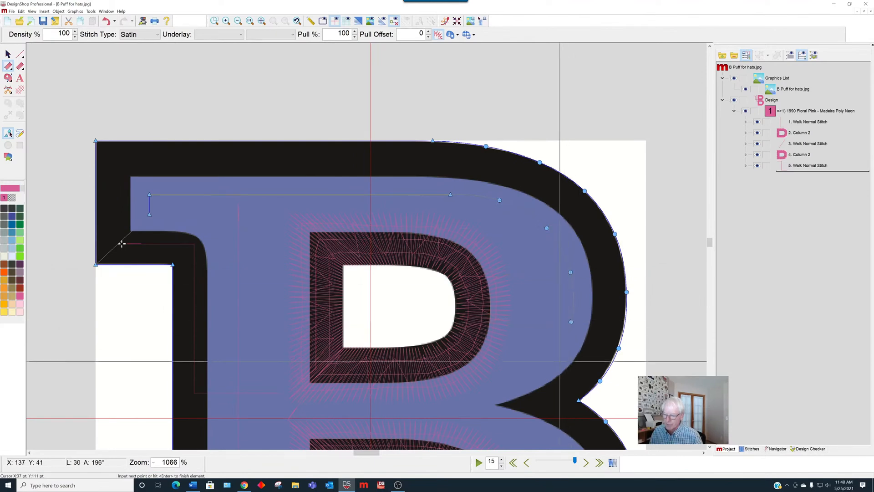
pyautogui.rightClick(548, 358)
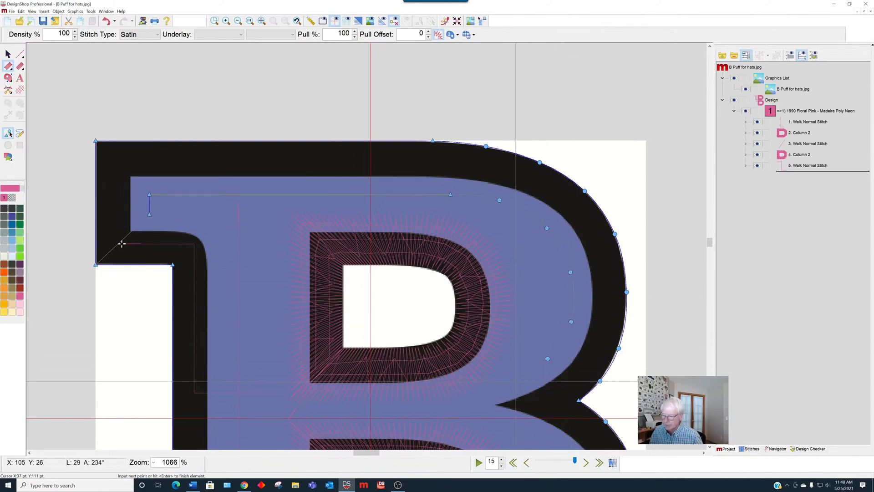
pyautogui.rightClick(516, 383)
pyautogui.click(464, 405)
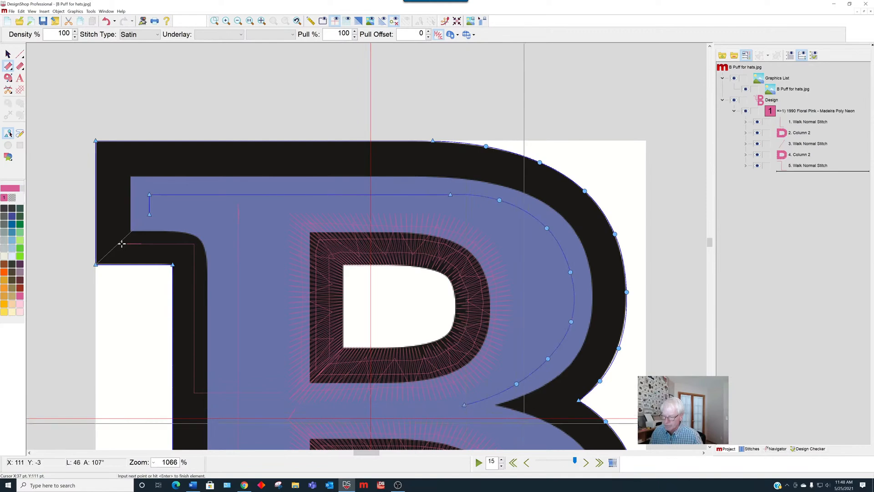
# - Continue the inner edge through the blue area around the lower bowl, from the waist to the start of the straight bottom section
pyautogui.scroll(-3, 122, 243)
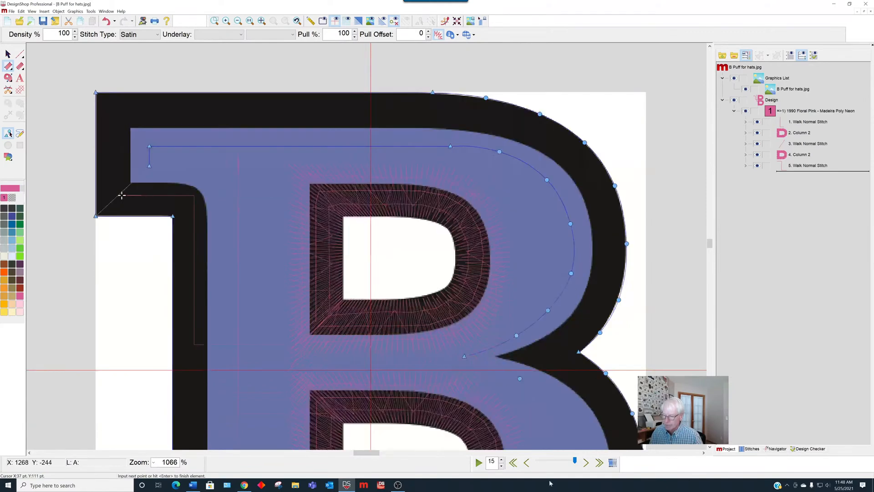
pyautogui.rightClick(558, 303)
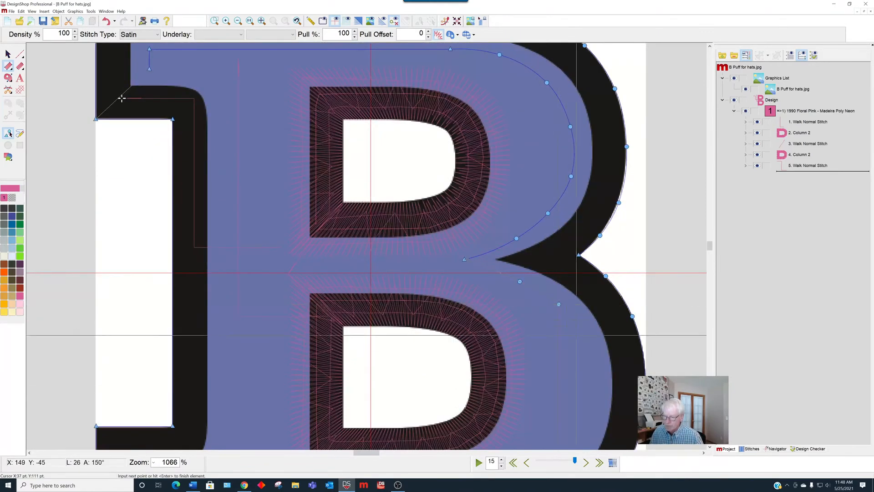
pyautogui.rightClick(585, 352)
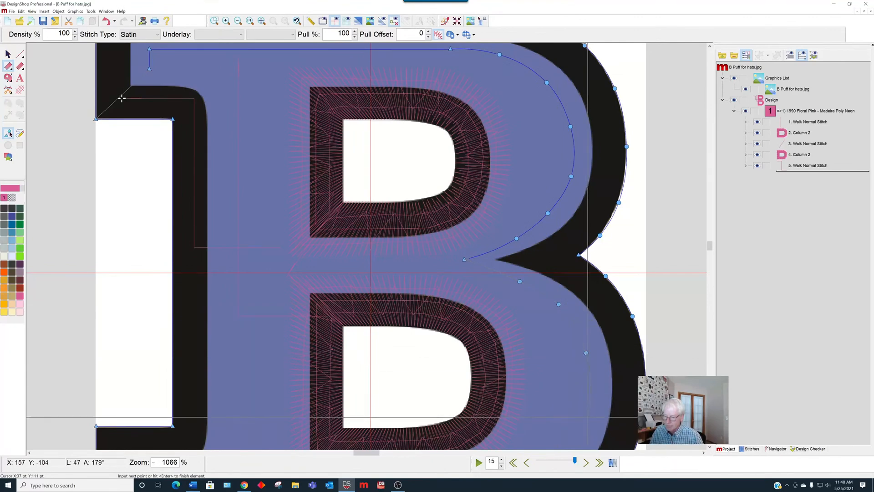
pyautogui.rightClick(587, 416)
pyautogui.scroll(-3, 587, 417)
pyautogui.rightClick(558, 318)
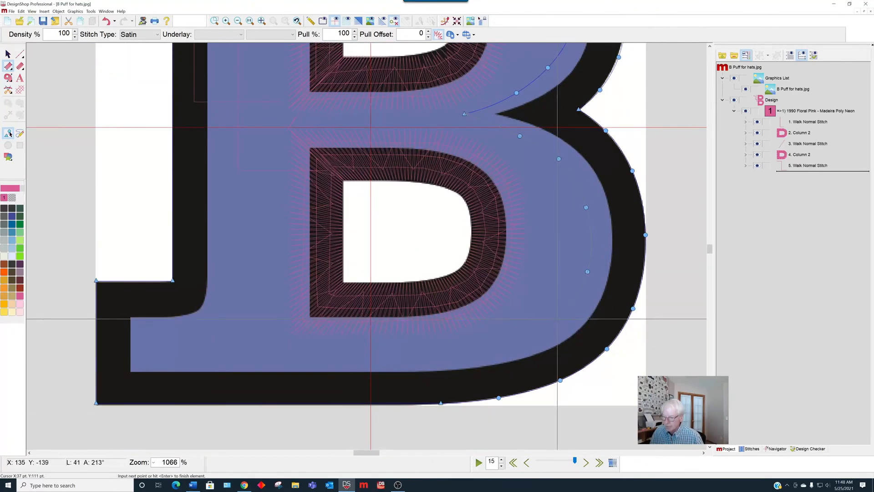
pyautogui.click(514, 340)
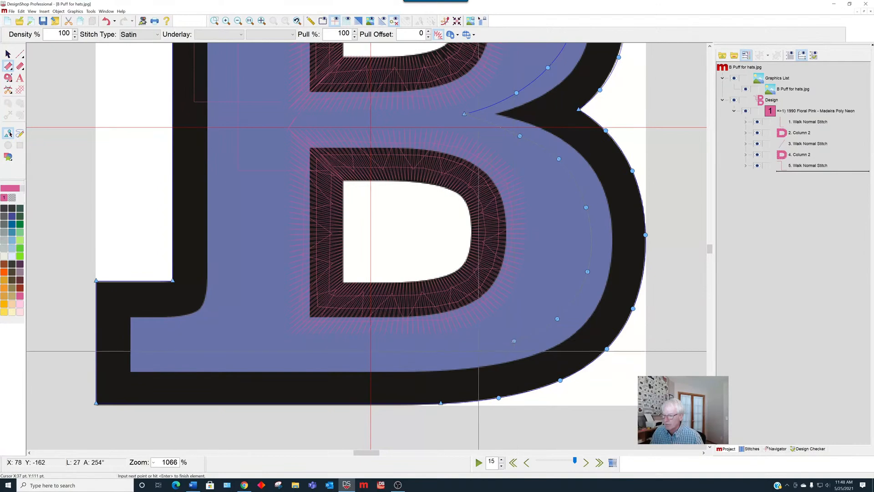
pyautogui.click(474, 350)
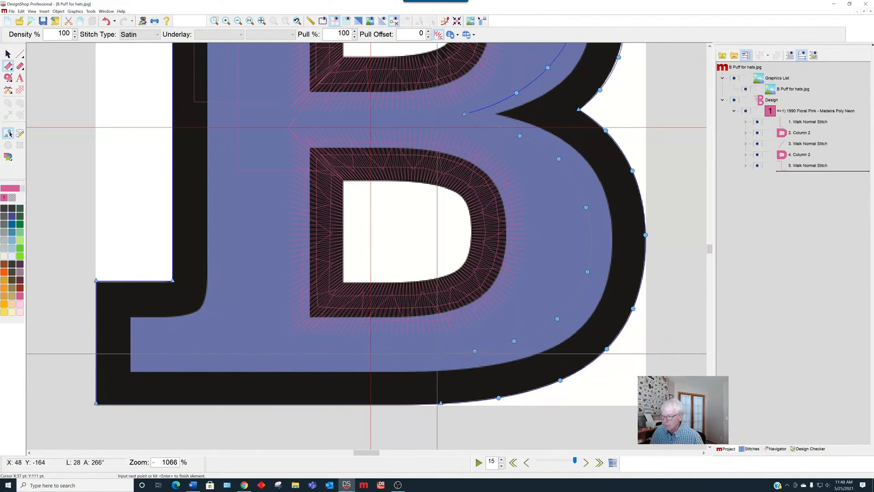
pyautogui.click(439, 353)
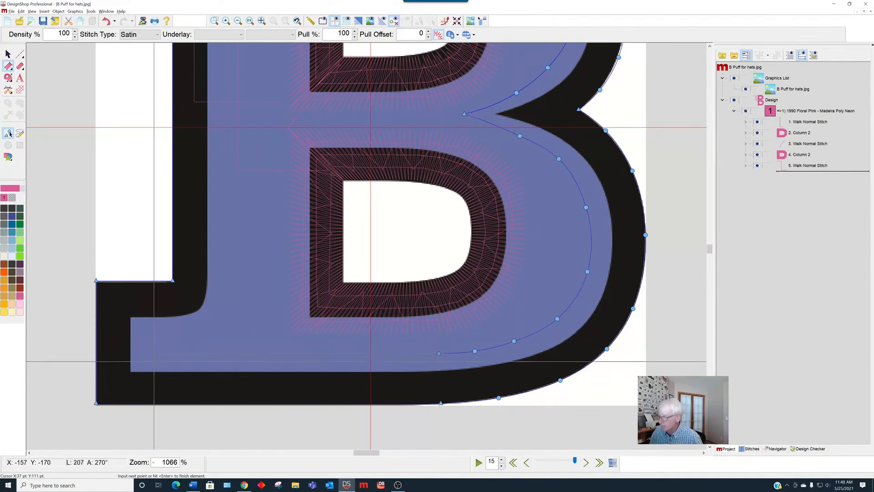
# - Trace the column's inner edge through the blue area along the bottom and around the lower-left serif toward the stem
pyautogui.click(150, 353)
pyautogui.click(150, 335)
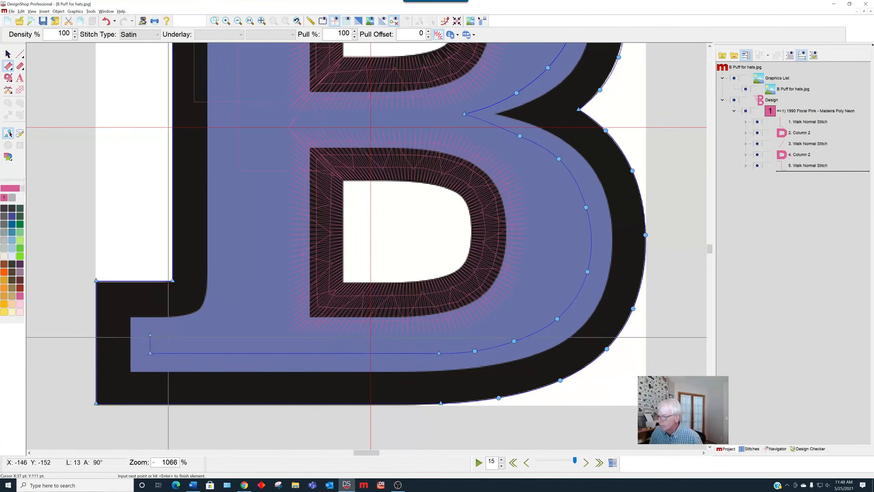
pyautogui.click(186, 335)
pyautogui.click(216, 327)
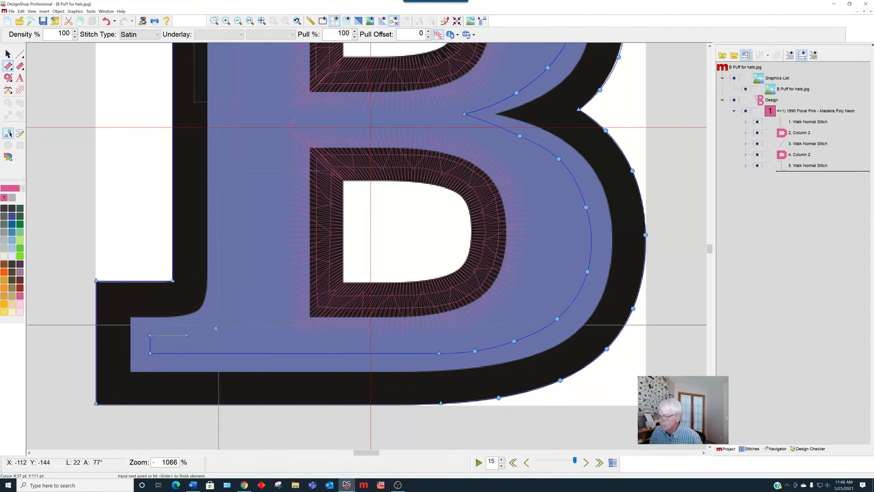
# - Trace the inner edge up the stem and around the upper-left serif, then finish the outer border column
pyautogui.scroll(5, 117, 48)
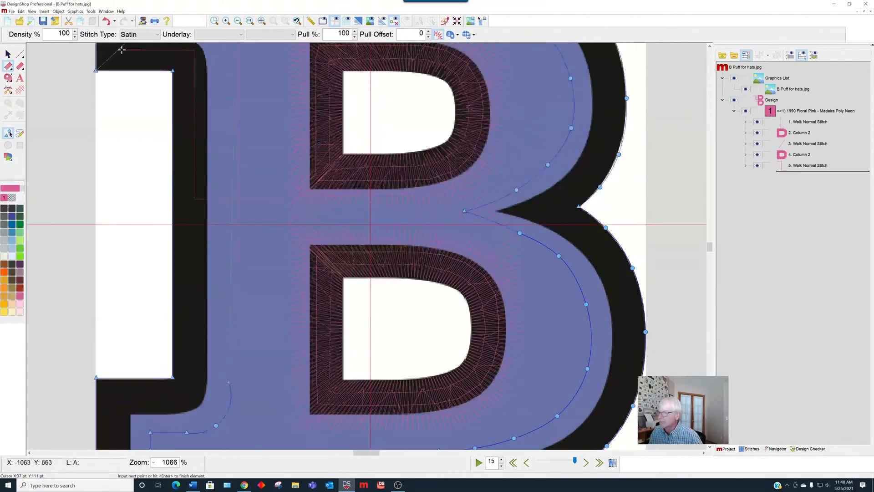
pyautogui.click(229, 107)
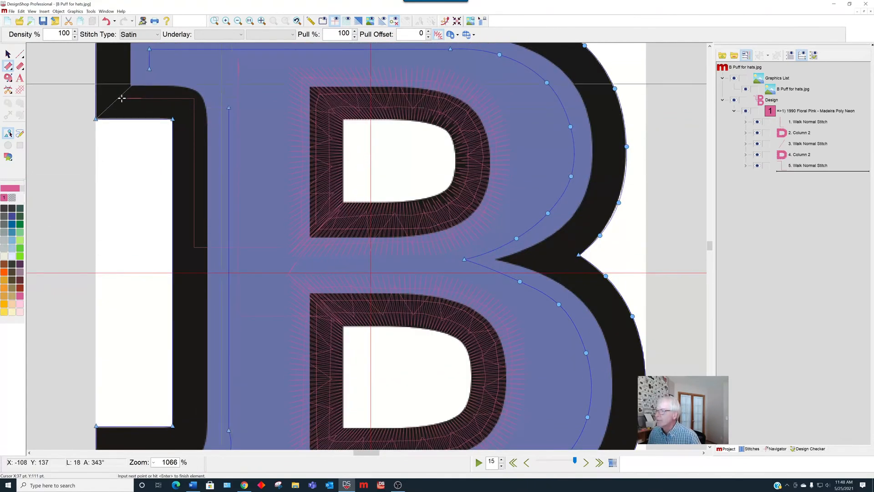
pyautogui.rightClick(220, 85)
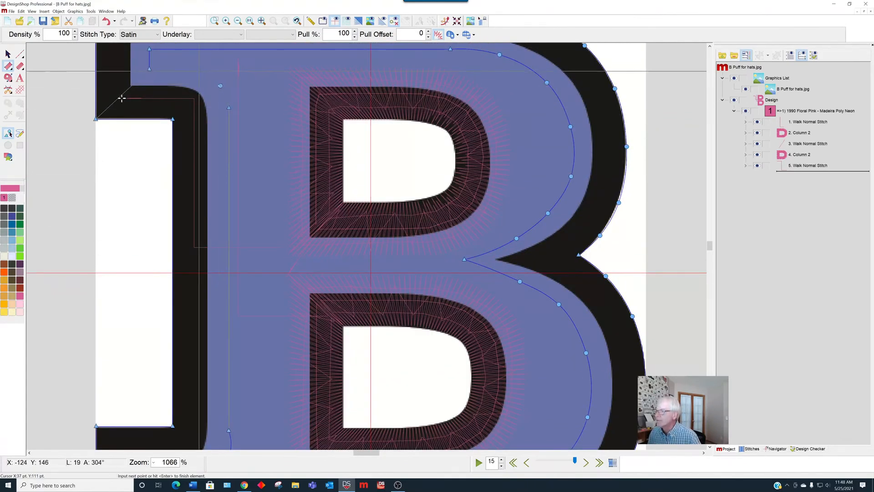
pyautogui.click(199, 70)
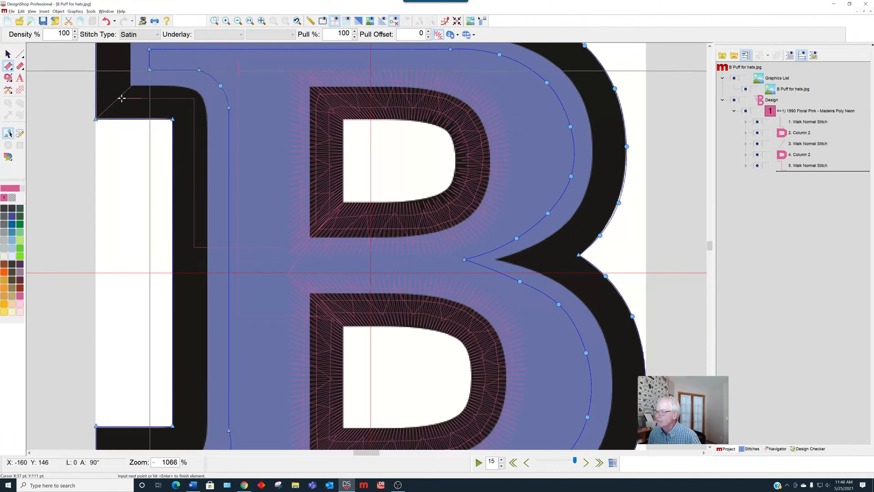
pyautogui.press('Return')
# - Add stitch direction lines across the border column on the upper bowl, lower bowl and both sides of the waist
pyautogui.scroll(-2, 193, 166)
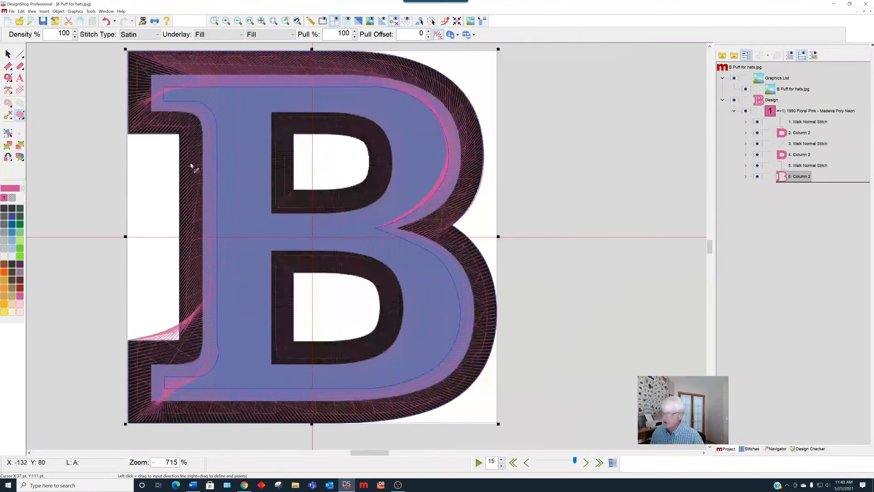
pyautogui.moveTo(312, 112); pyautogui.dragTo(316, 89)
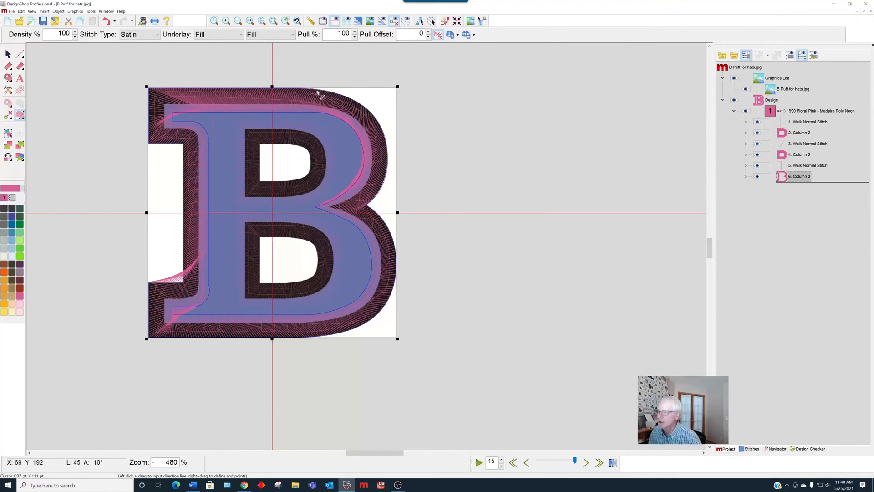
pyautogui.moveTo(325, 309); pyautogui.dragTo(344, 379)
pyautogui.moveTo(367, 242); pyautogui.dragTo(410, 227)
pyautogui.moveTo(345, 184); pyautogui.dragTo(405, 203)
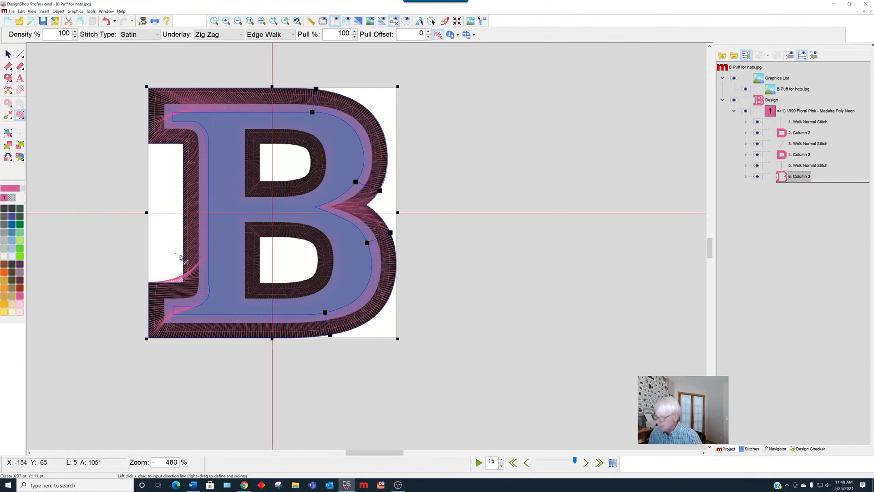
# - Add two stitch direction lines across the stem and one across the top edge near the upper-left serif
pyautogui.moveTo(181, 254); pyautogui.dragTo(226, 260)
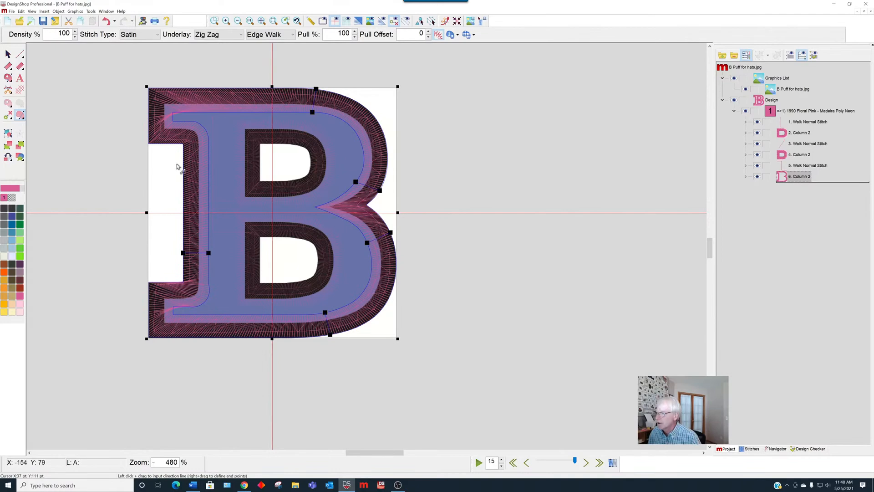
pyautogui.moveTo(182, 164); pyautogui.dragTo(223, 168)
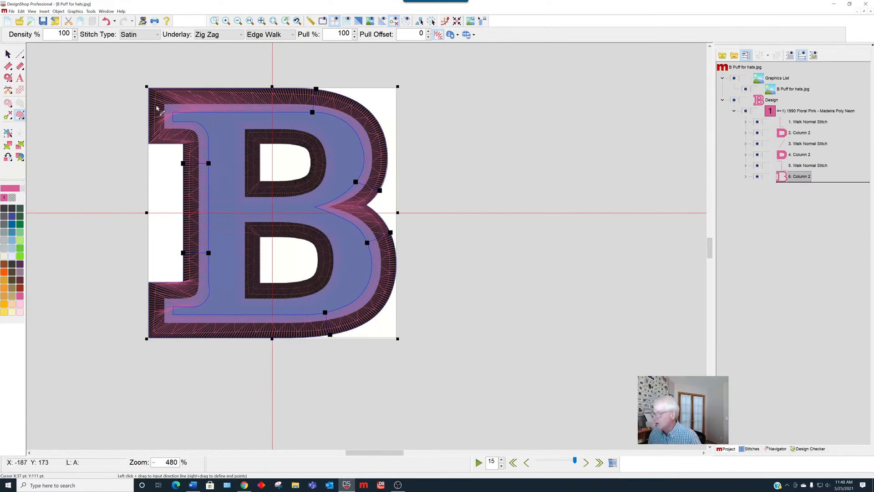
pyautogui.scroll(1, 155, 103)
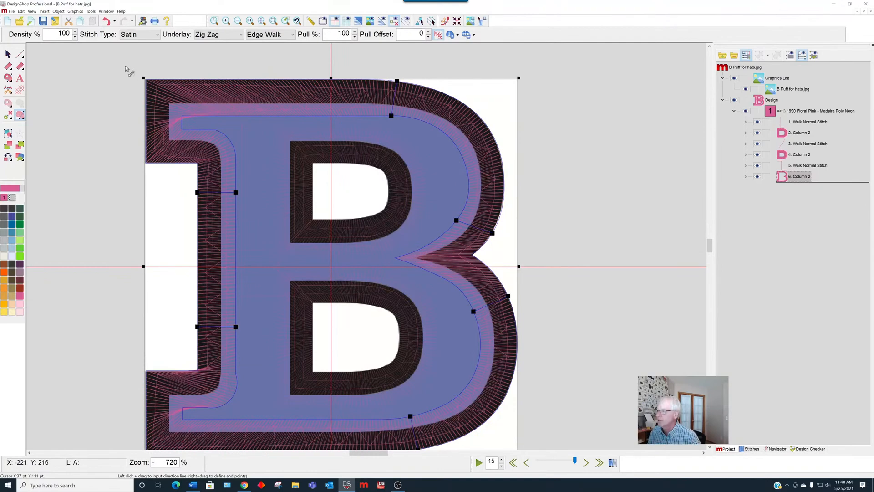
pyautogui.moveTo(125, 67)
pyautogui.mouseDown()
pyautogui.moveTo(185, 119)
pyautogui.moveTo(217, 67)
pyautogui.mouseUp()
# - Add stitch direction lines across the bottom edge and at both corners of the lower-left serif
pyautogui.scroll(-3, 263, 230)
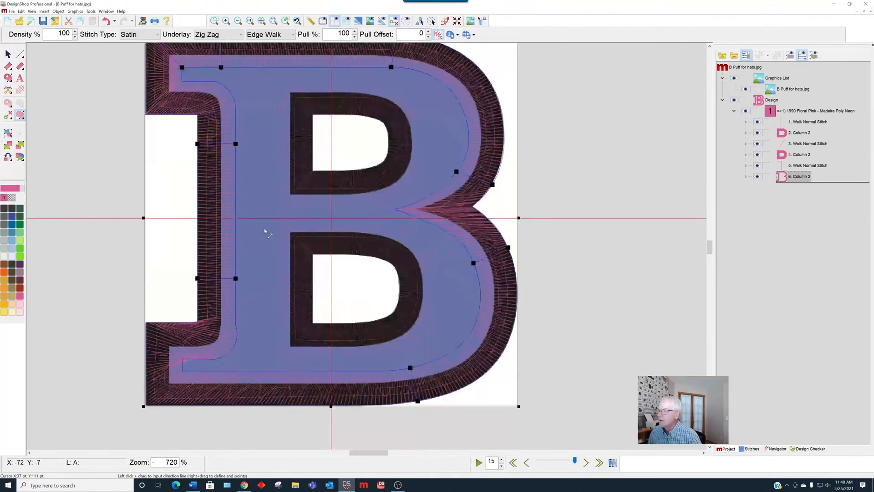
pyautogui.moveTo(228, 320); pyautogui.dragTo(231, 396)
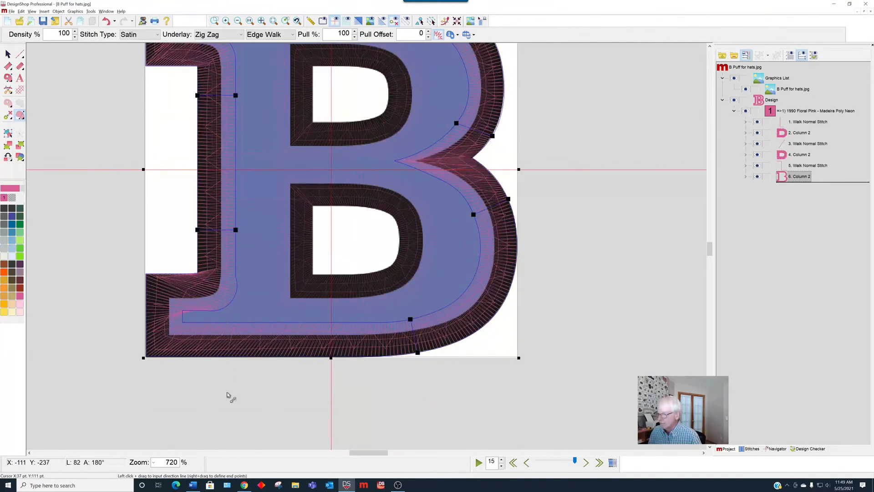
pyautogui.moveTo(130, 268); pyautogui.dragTo(193, 322)
pyautogui.moveTo(138, 363); pyautogui.dragTo(129, 371)
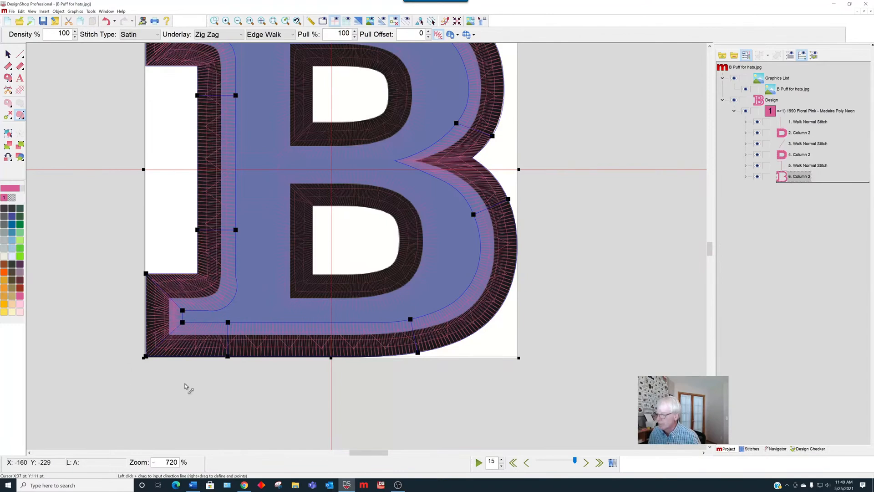
pyautogui.press('Escape')
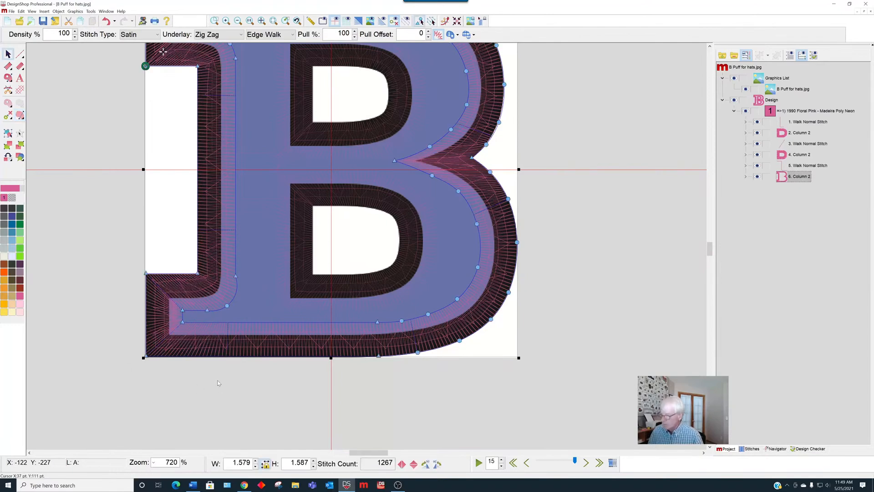
# - Adjust the inner-edge curve point where the lower-left serif meets the stem, moving it slightly upward
pyautogui.click(226, 306)
pyautogui.moveTo(226, 302); pyautogui.dragTo(226, 301)
pyautogui.scroll(1, 242, 312)
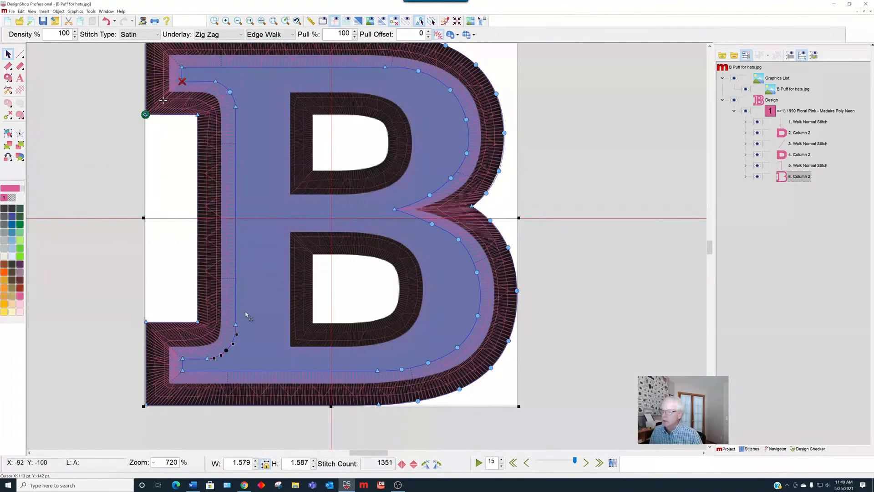
pyautogui.scroll(-1, 245, 313)
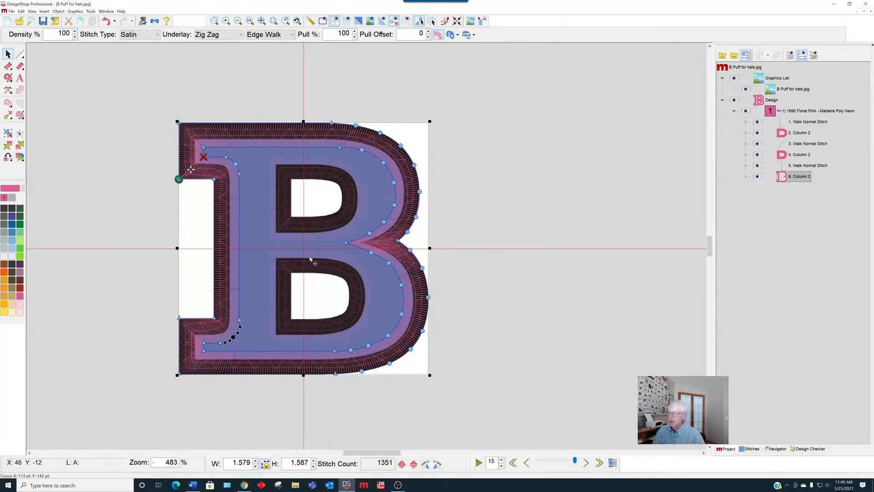
# - Recolor the finished border stitching to 1800 Emerald Black and hide that color block
pyautogui.click(130, 260)
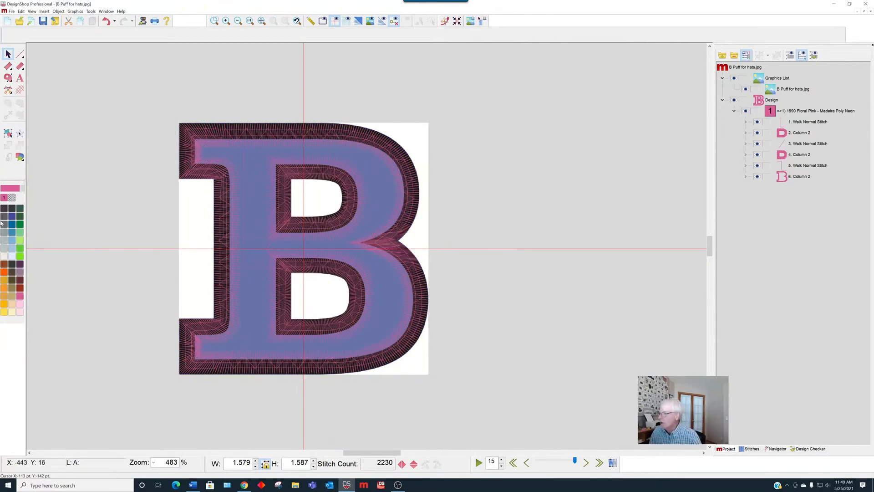
pyautogui.click(4, 207)
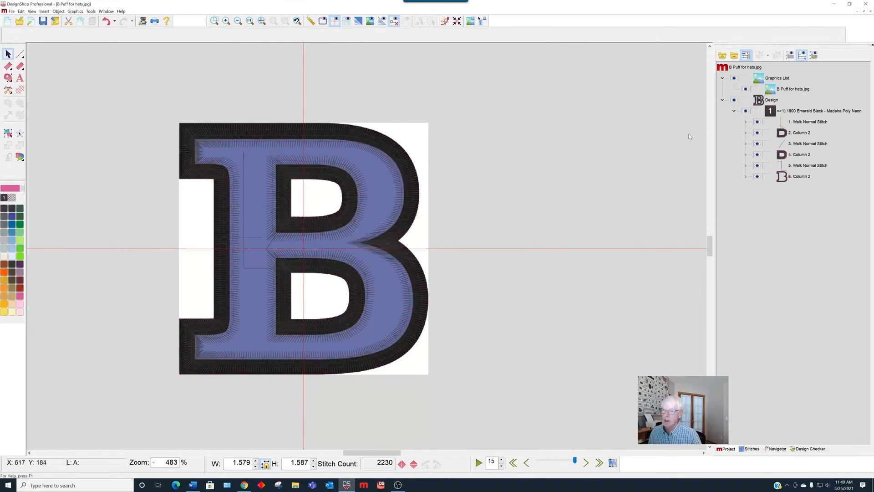
pyautogui.click(747, 111)
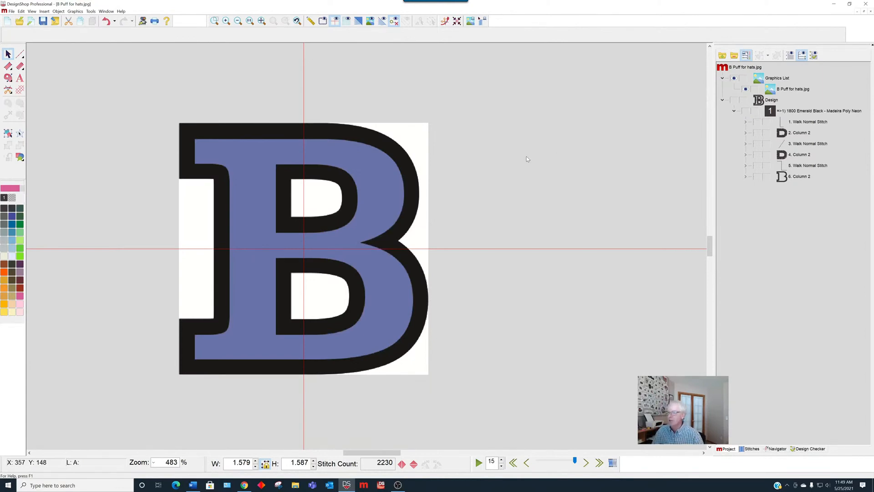
# - Change the blue palette color to Swimming Pool from the Madeira Poly Neon chart
pyautogui.scroll(1, 248, 195)
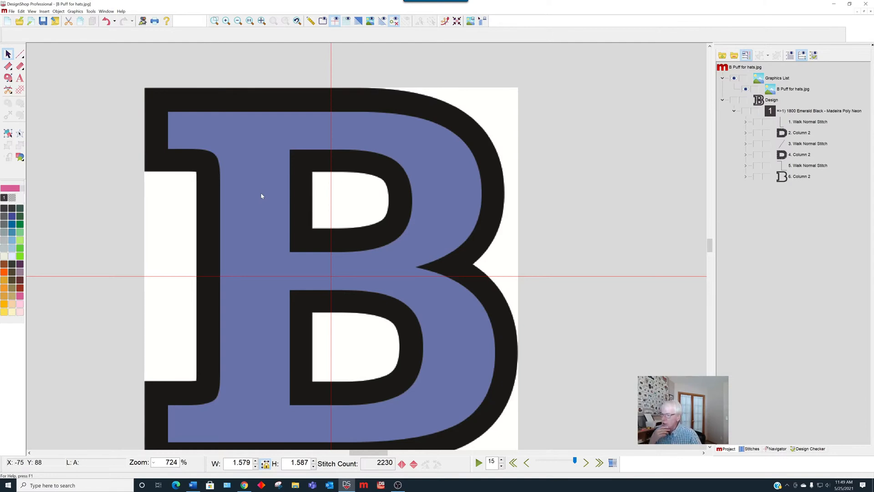
pyautogui.scroll(-1, 264, 195)
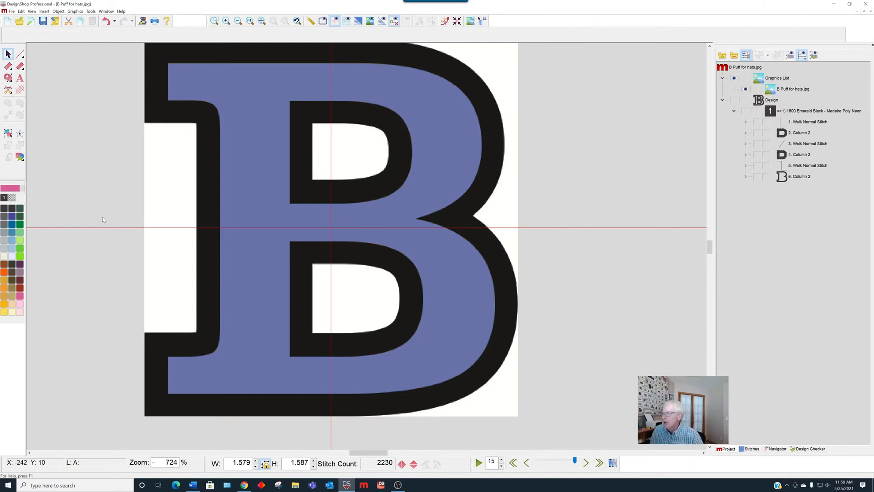
pyautogui.click(12, 224)
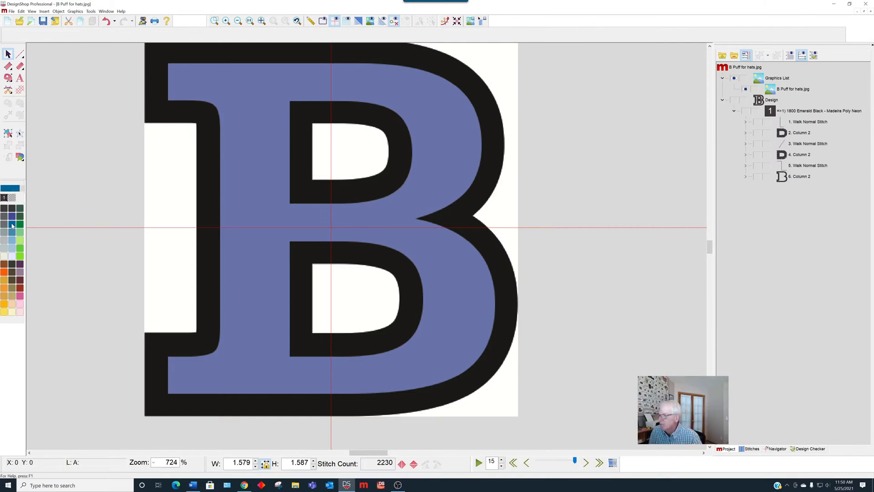
pyautogui.click(12, 224)
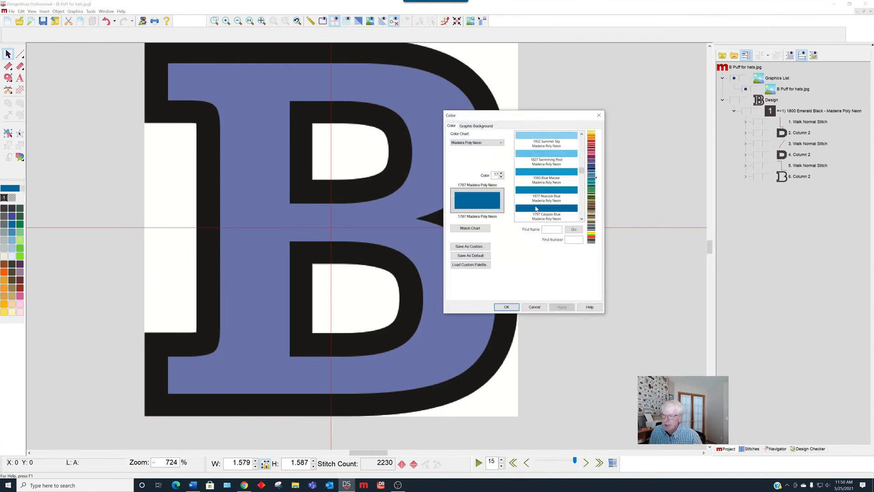
pyautogui.click(543, 164)
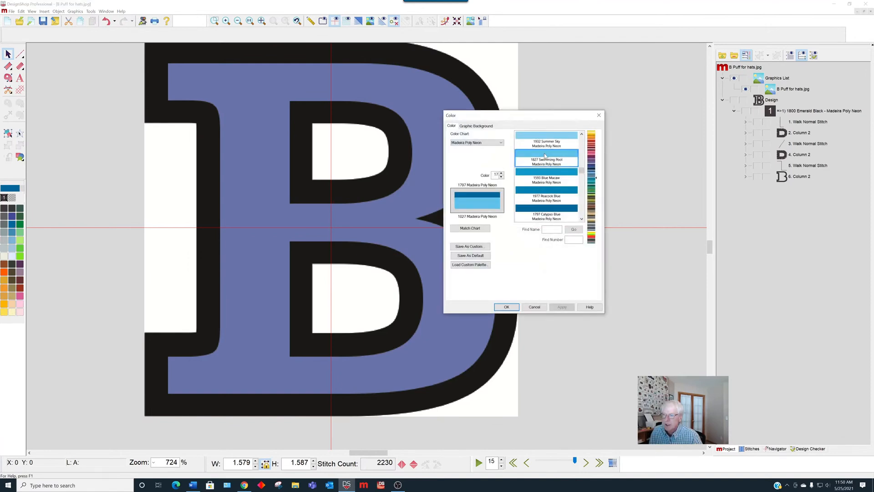
pyautogui.click(506, 306)
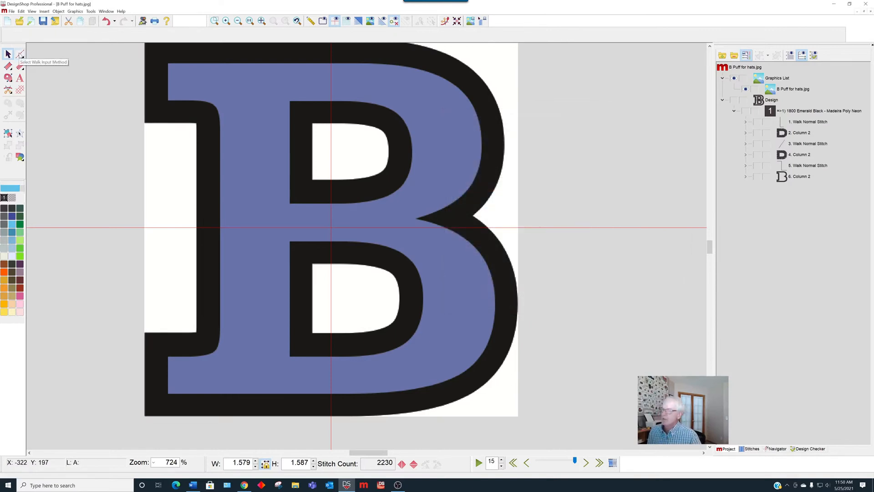
# - Set new walk stitches to tie in with Style 5, 6 pt width and default stitch count, and tie-off width 8 pt
pyautogui.click(20, 55)
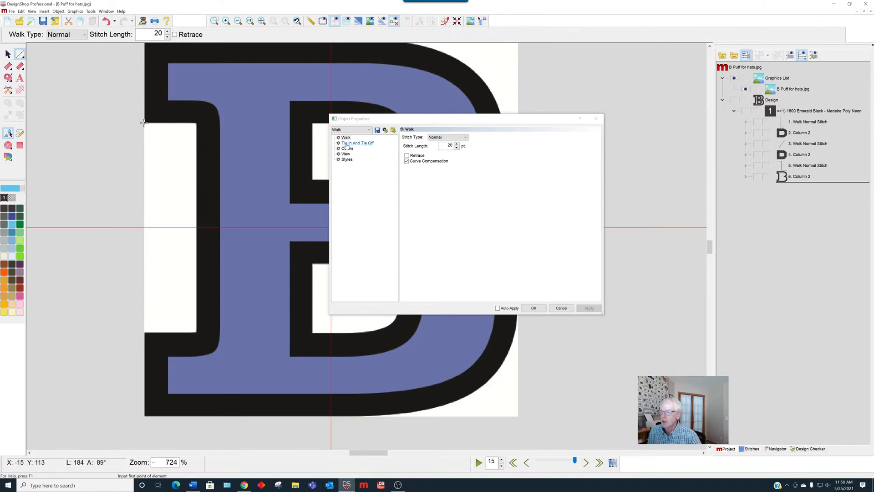
pyautogui.click(362, 144)
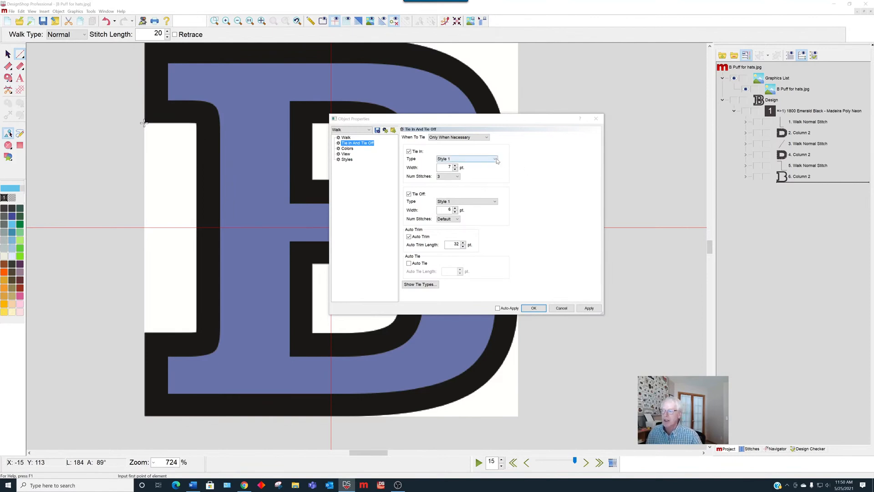
pyautogui.click(495, 159)
pyautogui.click(461, 186)
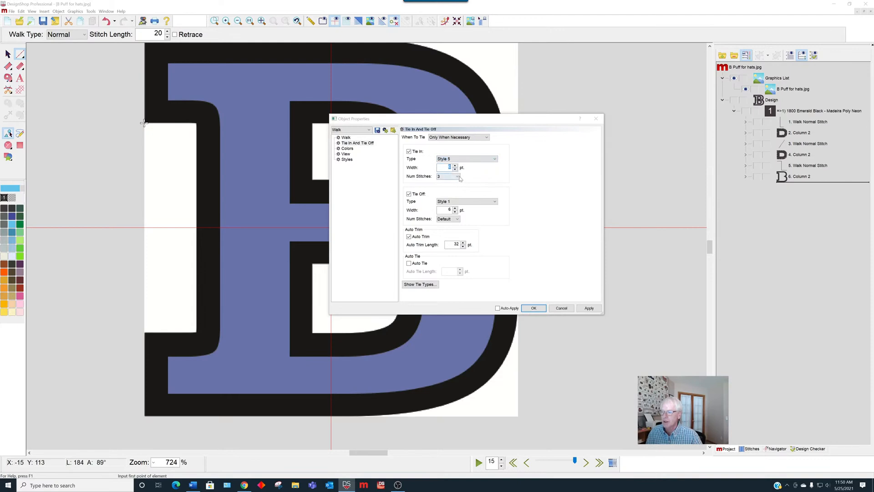
pyautogui.click(449, 176)
pyautogui.click(440, 183)
pyautogui.click(455, 208)
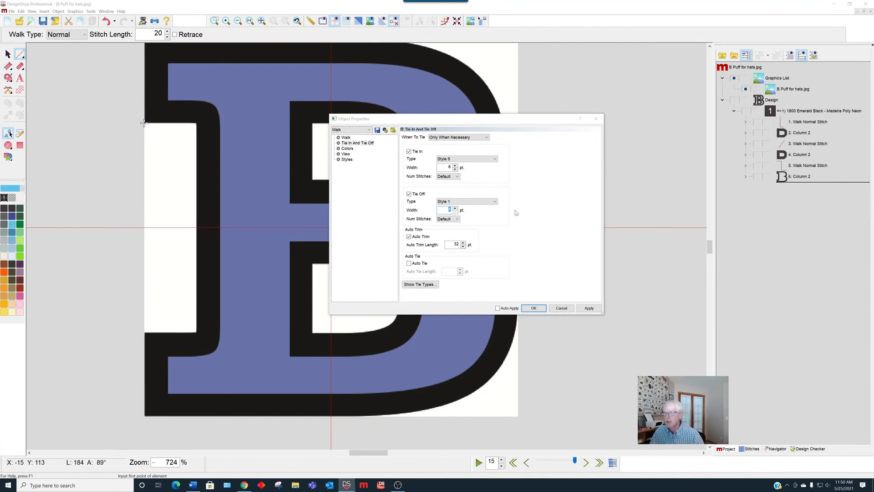
pyautogui.click(589, 308)
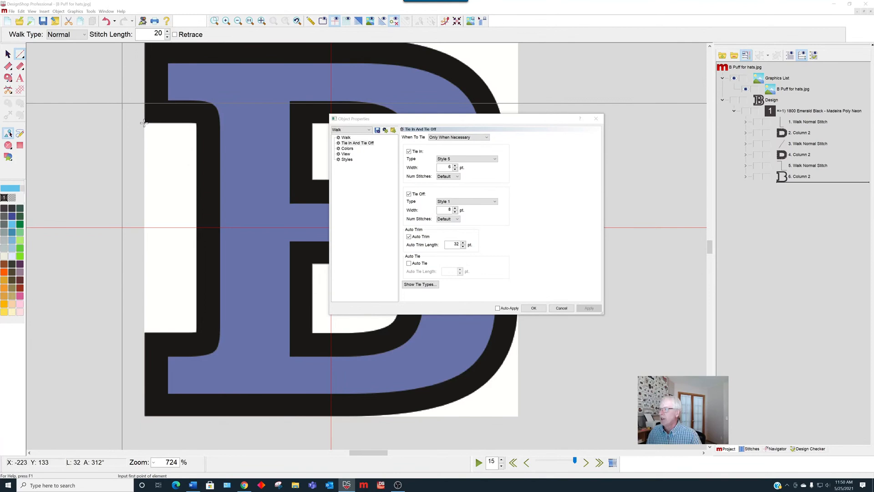
# - Configure new satin columns with 1.7 pt density, short stitch and auto-density off, and the fill threshold set to 0
pyautogui.click(9, 67)
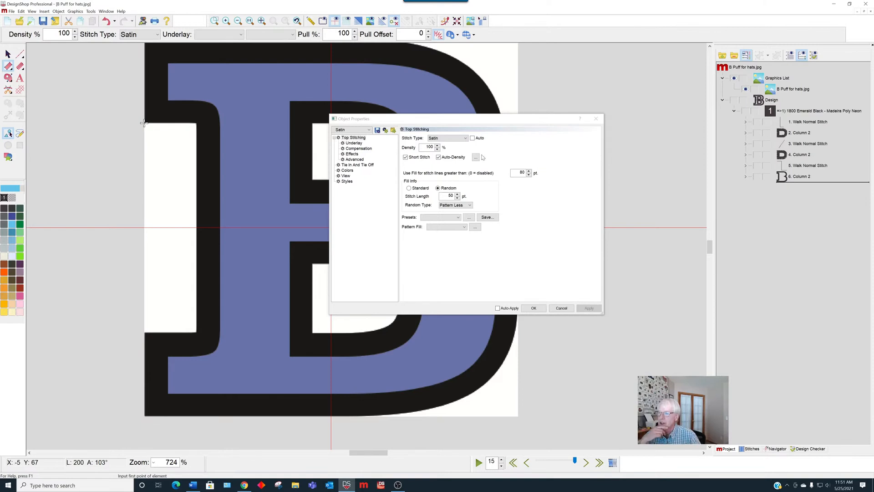
pyautogui.click(438, 157)
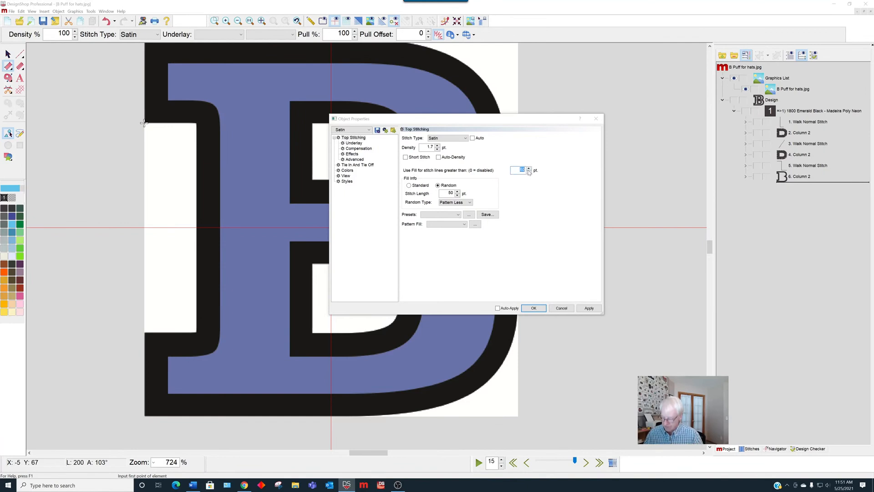
pyautogui.write('0')
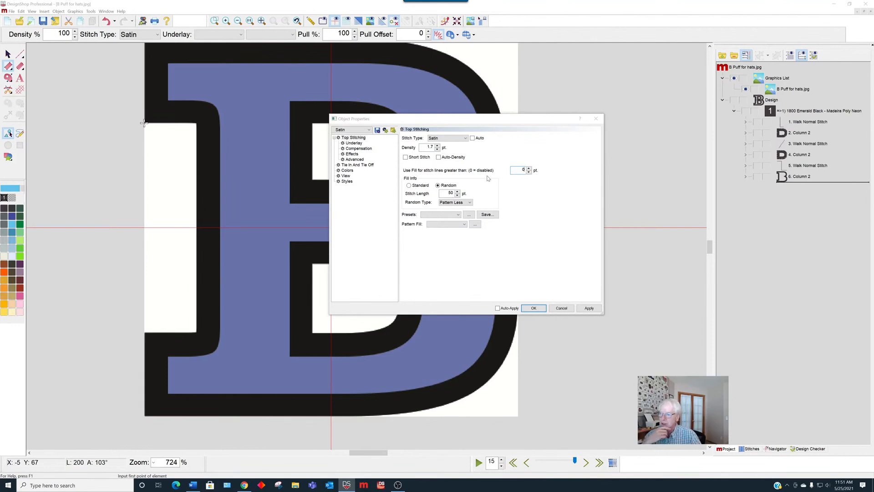
pyautogui.click(589, 308)
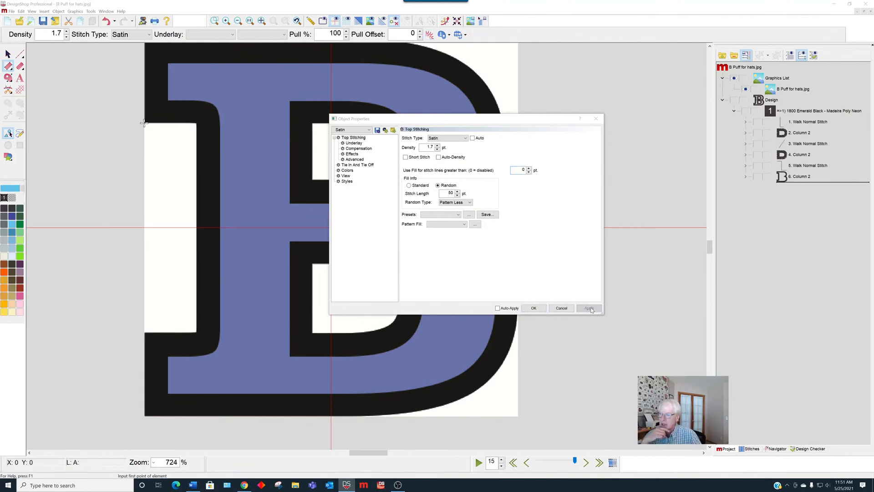
# - Disable auto-underlay for the satin columns and set both primary and secondary underlay to None
pyautogui.click(353, 144)
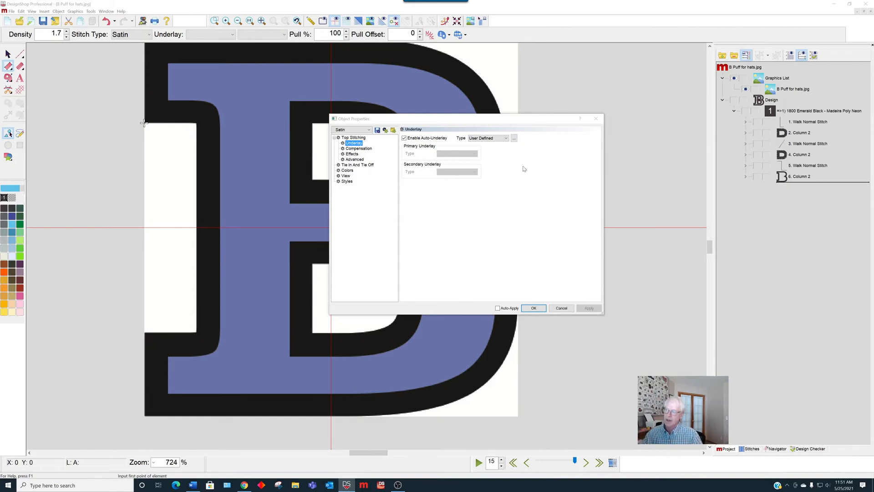
pyautogui.click(404, 138)
pyautogui.click(471, 151)
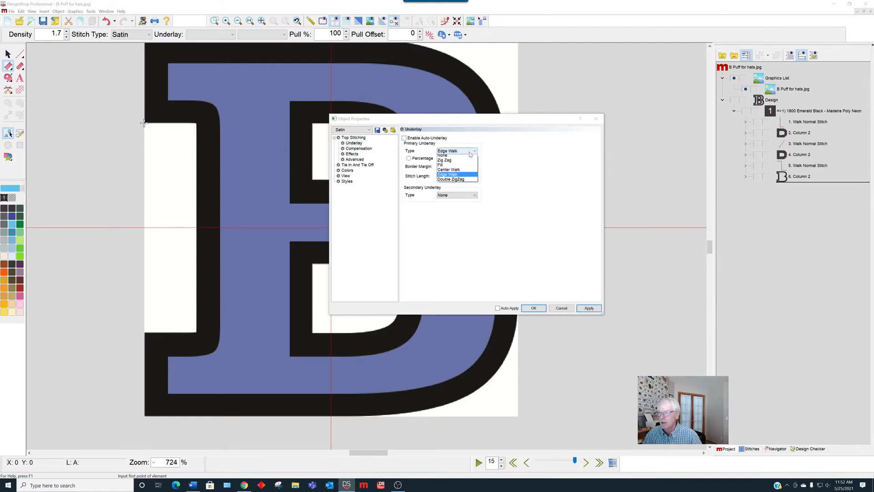
pyautogui.click(460, 158)
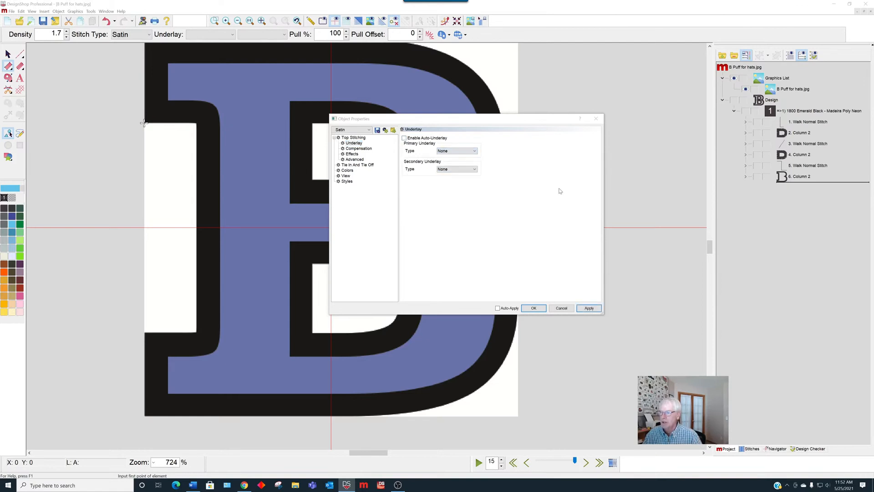
pyautogui.click(596, 119)
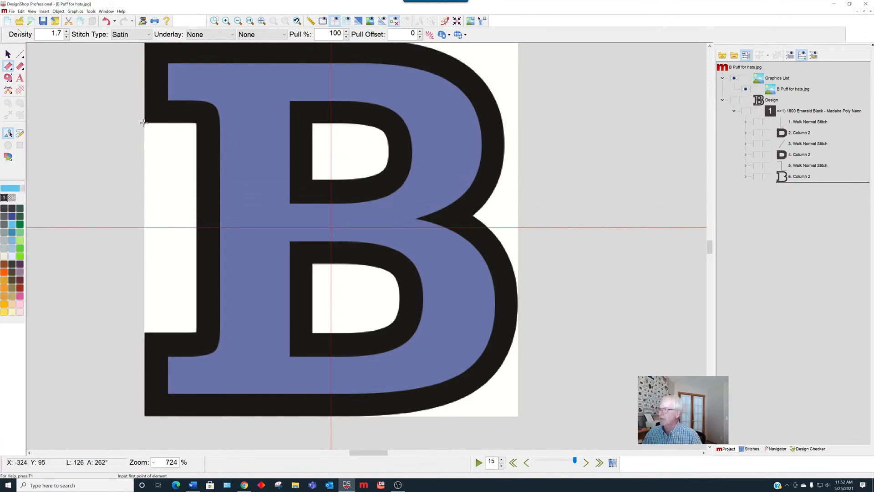
# - Start a normal walk stitch of length 20 in the upper stem and run it to the upper-left serif's outer corner
pyautogui.click(20, 55)
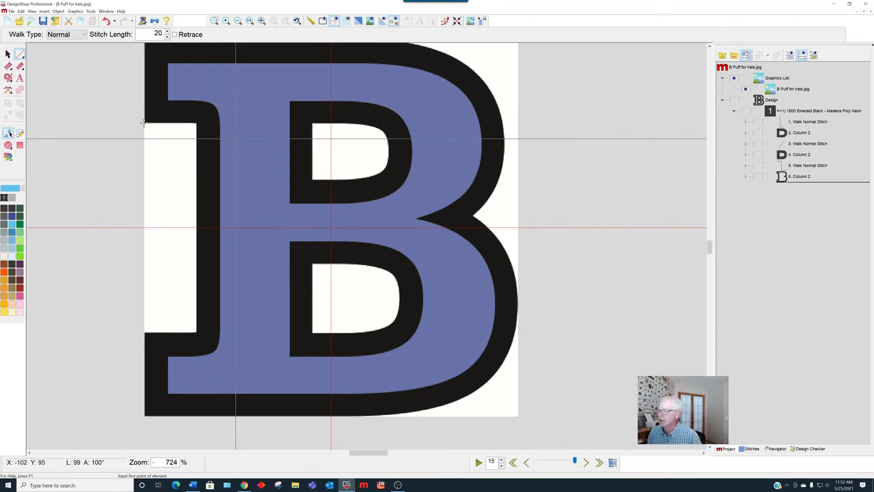
pyautogui.click(235, 88)
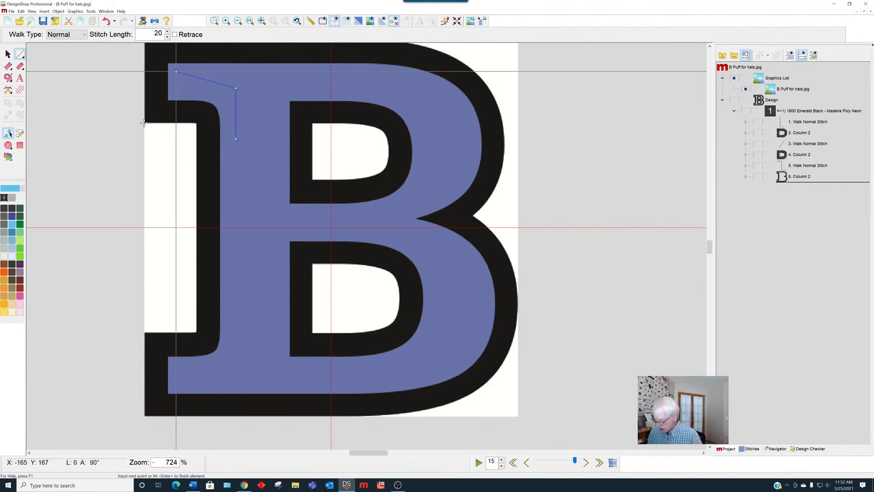
pyautogui.scroll(1, 175, 71)
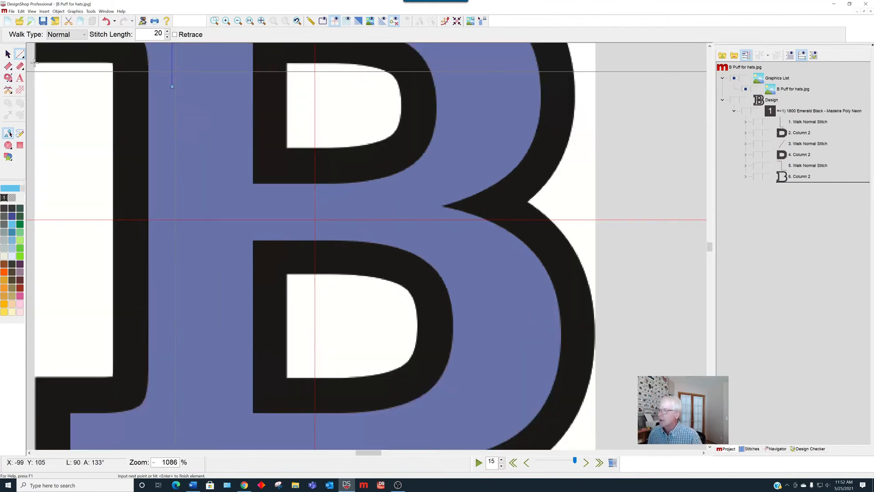
pyautogui.scroll(4, 176, 71)
pyautogui.hscroll(-5, 176, 72)
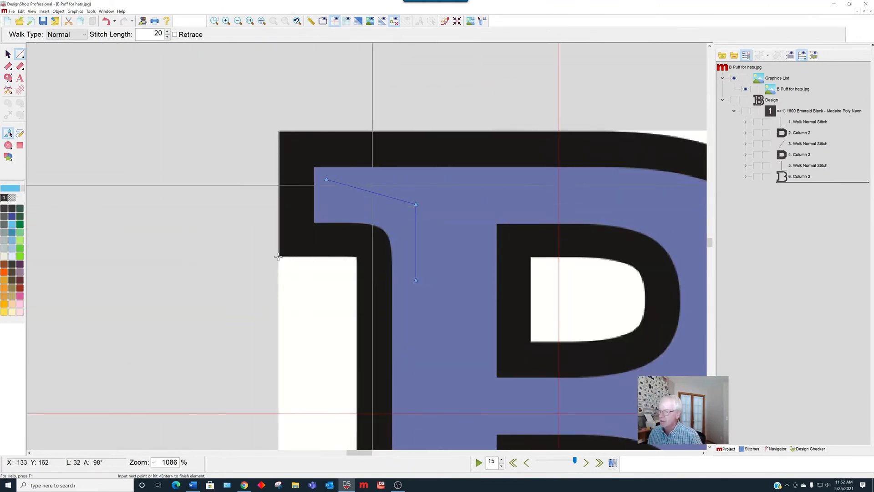
pyautogui.hscroll(5, 312, 206)
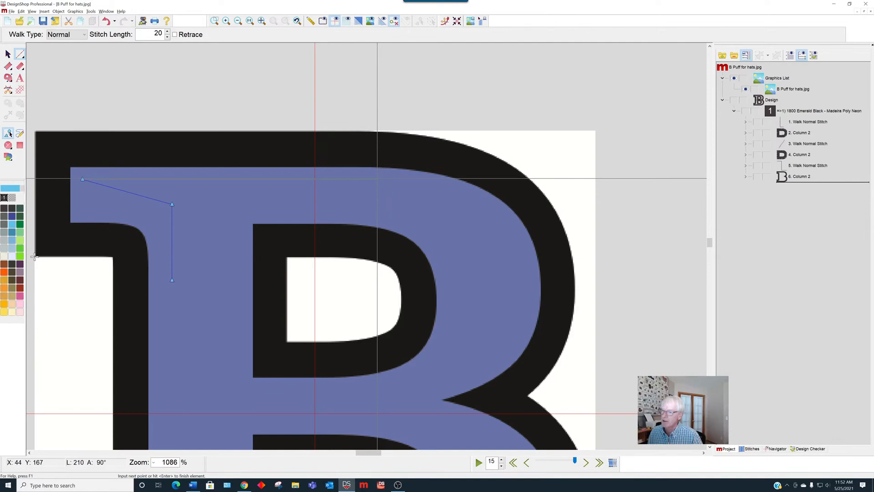
# - Continue the walk stitch just inside the blue top edge and curve it around the upper bowl to the waist notch
pyautogui.click(377, 179)
pyautogui.rightClick(423, 182)
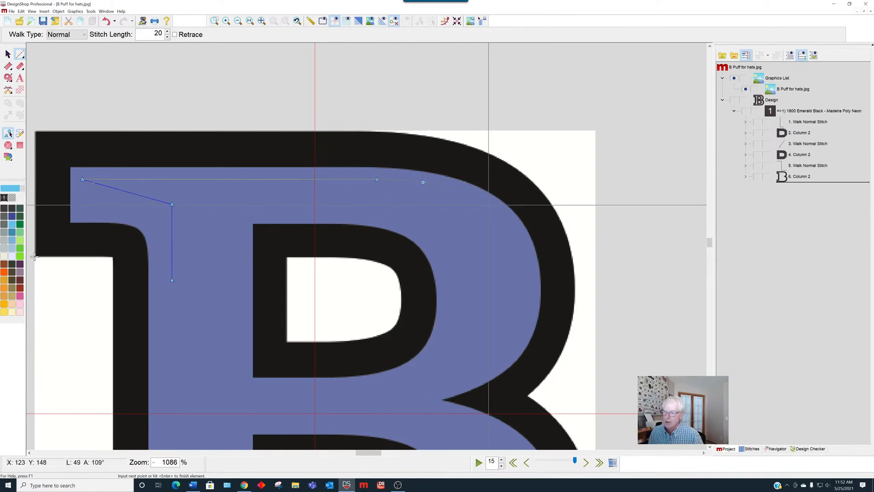
pyautogui.rightClick(485, 207)
pyautogui.rightClick(522, 267)
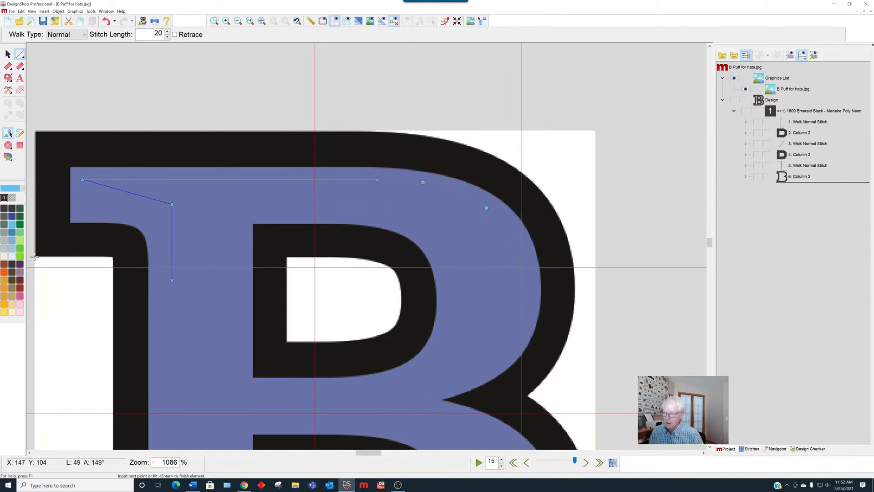
pyautogui.rightClick(511, 338)
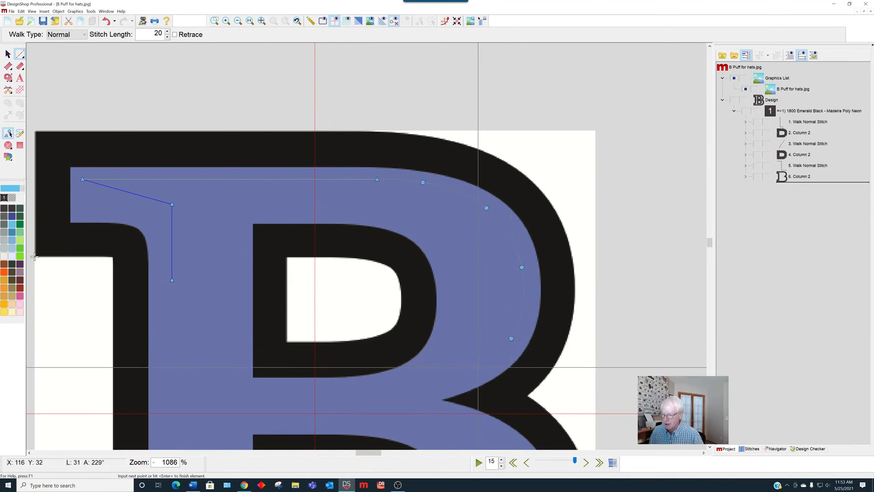
pyautogui.rightClick(478, 367)
pyautogui.click(398, 400)
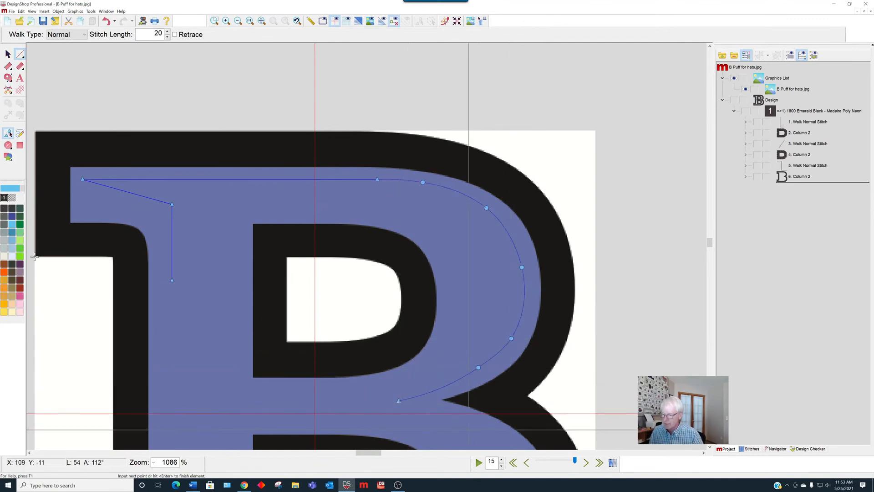
# - Continue the walk stitch from the notch around the lower bowl's outer curve to the start of the straight bottom edge
pyautogui.rightClick(471, 422)
pyautogui.scroll(-3, 471, 422)
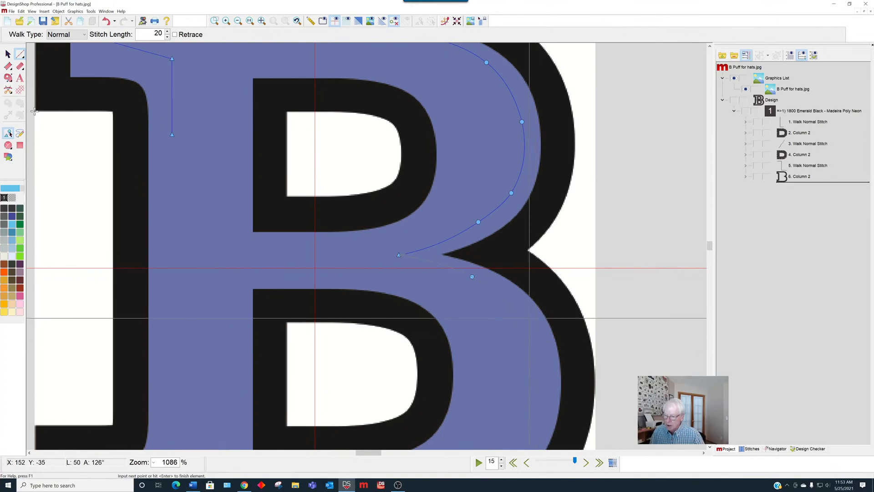
pyautogui.rightClick(529, 323)
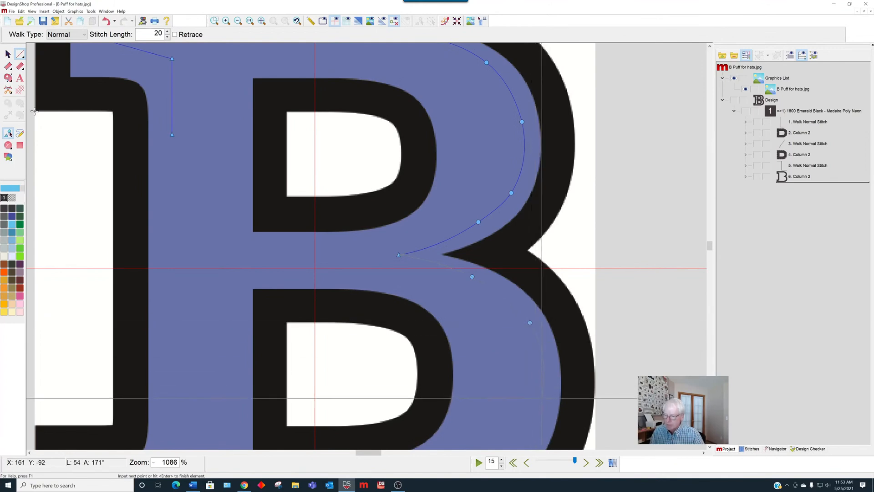
pyautogui.rightClick(541, 398)
pyautogui.scroll(-3, 541, 397)
pyautogui.rightClick(518, 310)
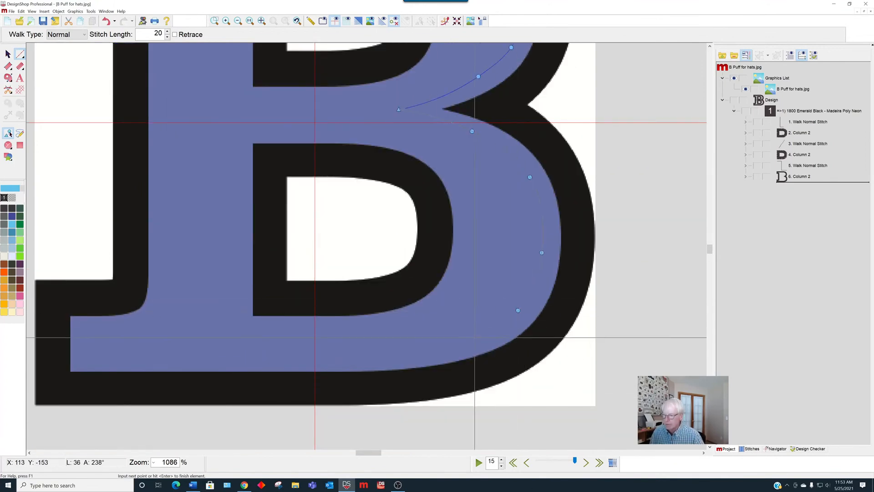
pyautogui.rightClick(470, 340)
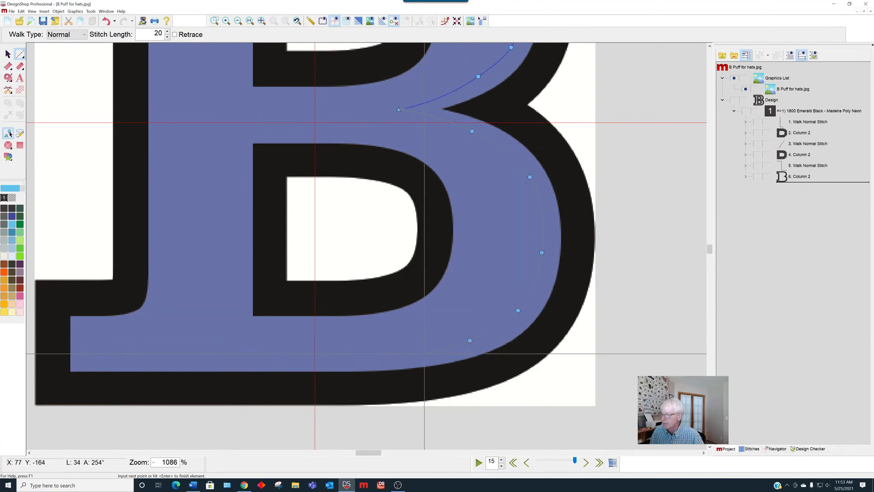
pyautogui.rightClick(424, 353)
pyautogui.click(362, 359)
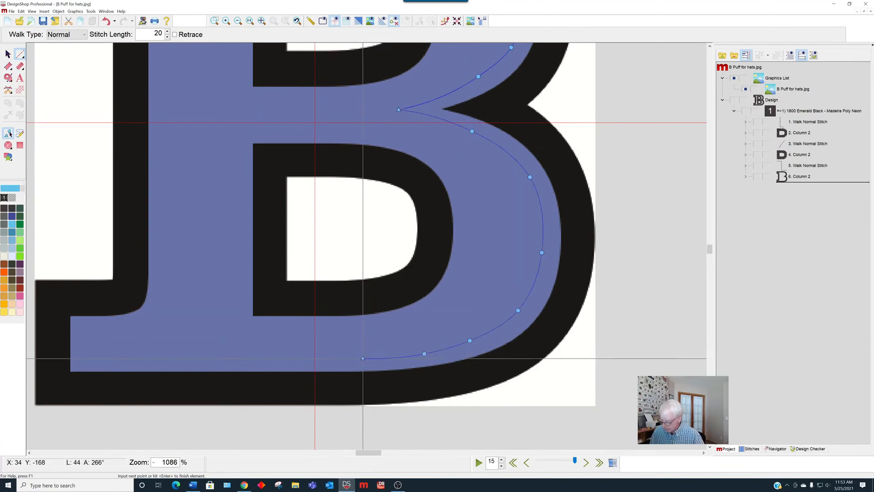
# - Extend the walk stitch along the bottom edge and around the tip of the lower-left serif toward the stem
pyautogui.click(83, 358)
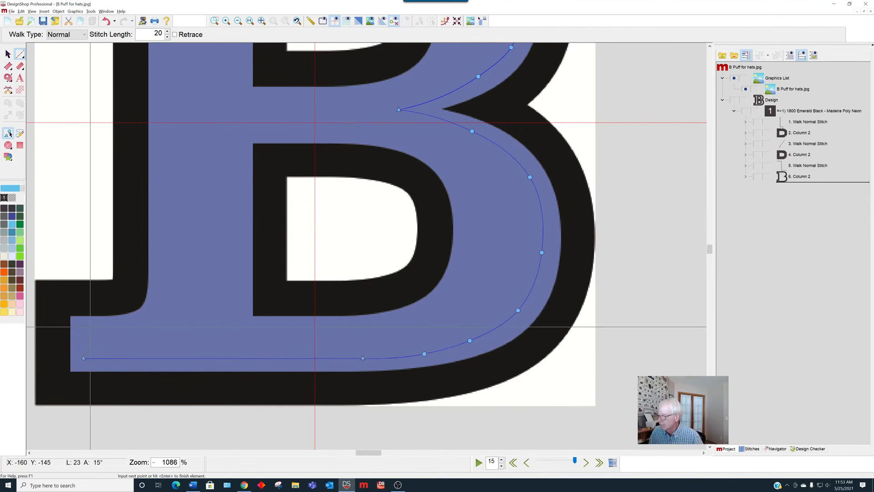
pyautogui.click(83, 327)
pyautogui.click(133, 327)
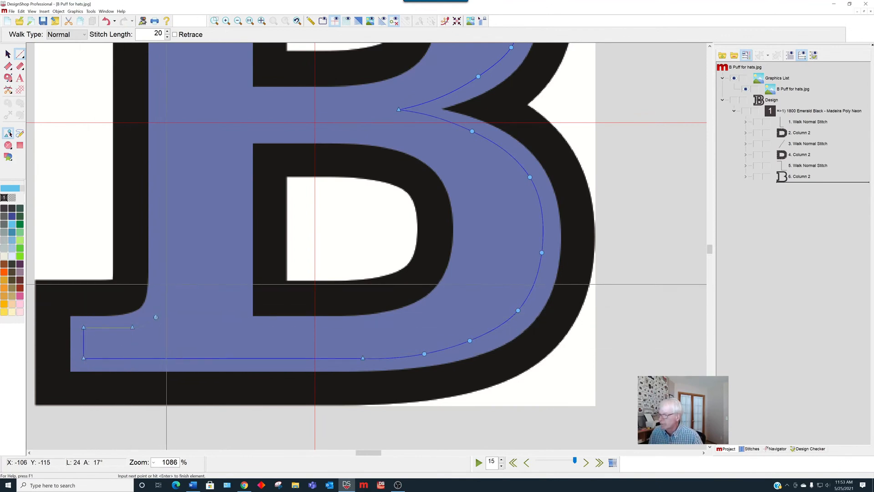
# - Run the walk stitch up the stem's left side and around the upper-left serif, back to its outer corner
pyautogui.scroll(4, 34, 159)
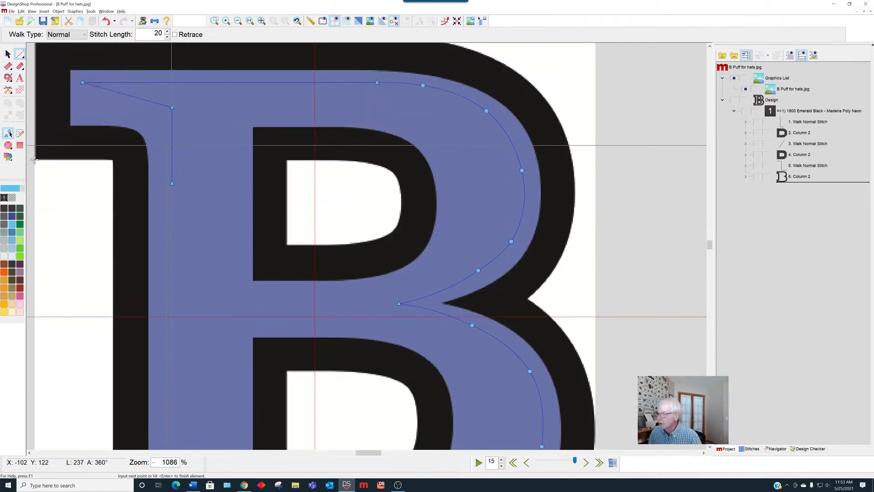
pyautogui.click(167, 132)
pyautogui.click(153, 113)
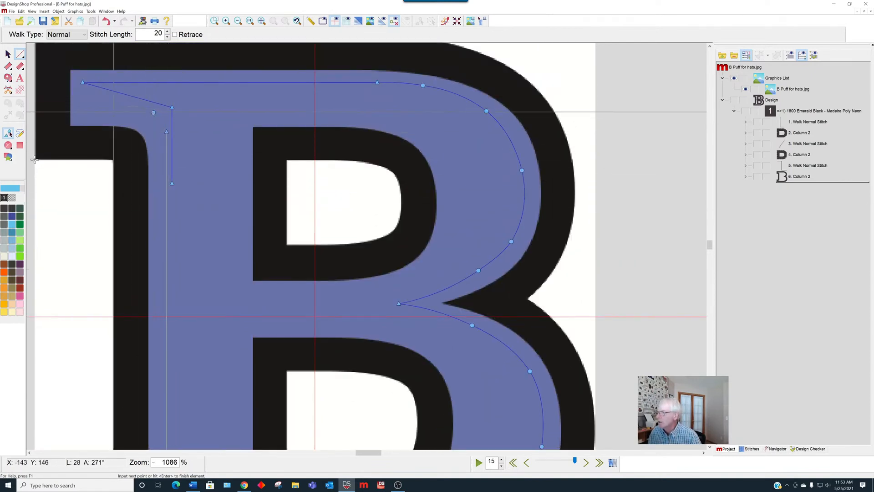
pyautogui.click(131, 108)
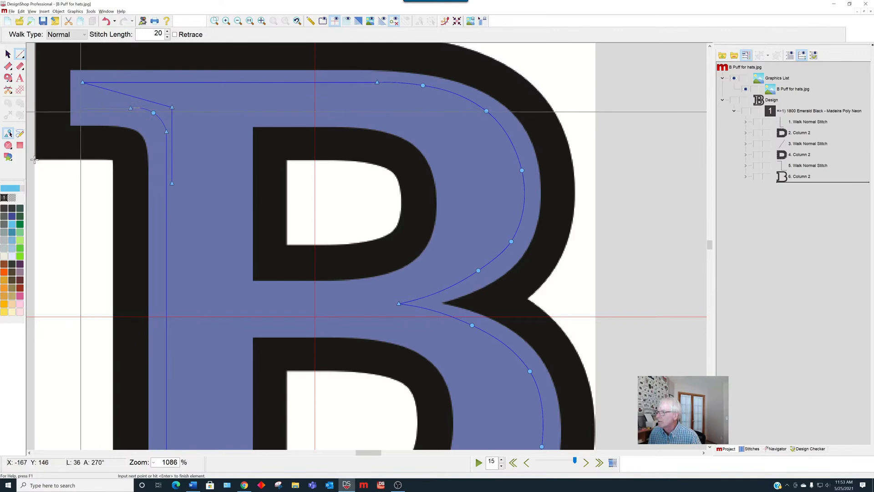
pyautogui.click(84, 108)
pyautogui.click(84, 82)
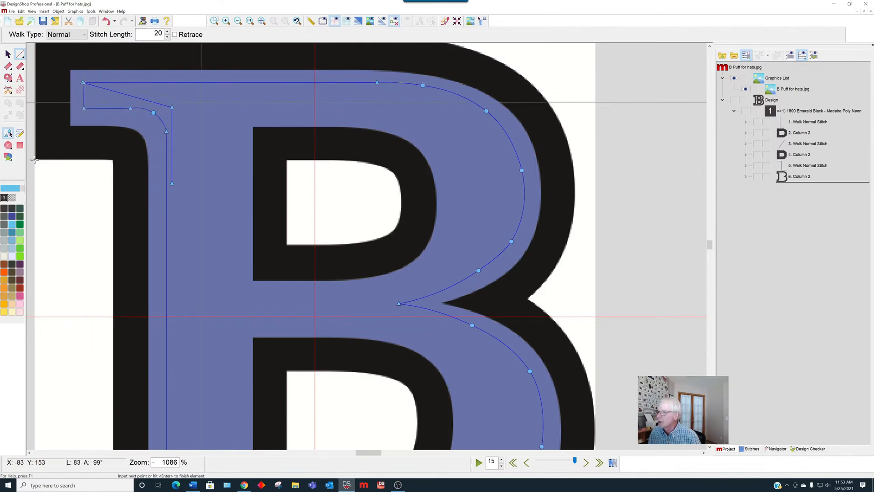
# - Travel along the top edge and trace the walk stitch around the upper counter, just outside its black border
pyautogui.click(244, 82)
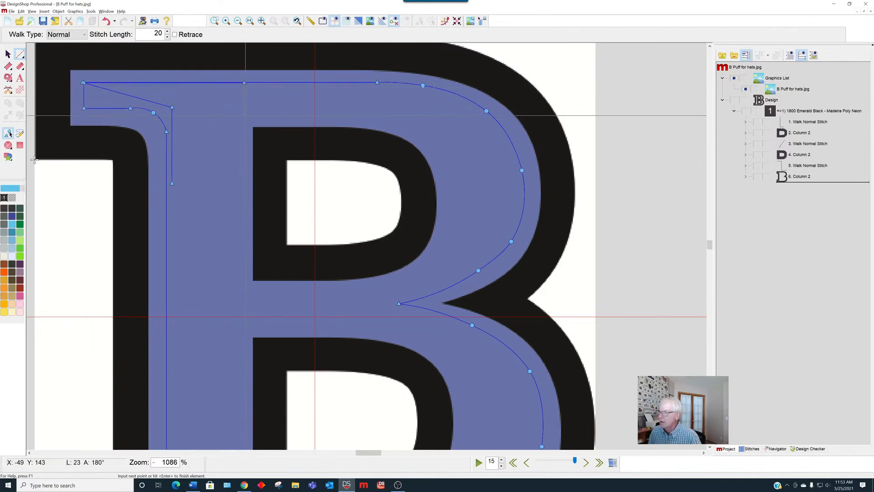
pyautogui.click(244, 117)
pyautogui.click(364, 117)
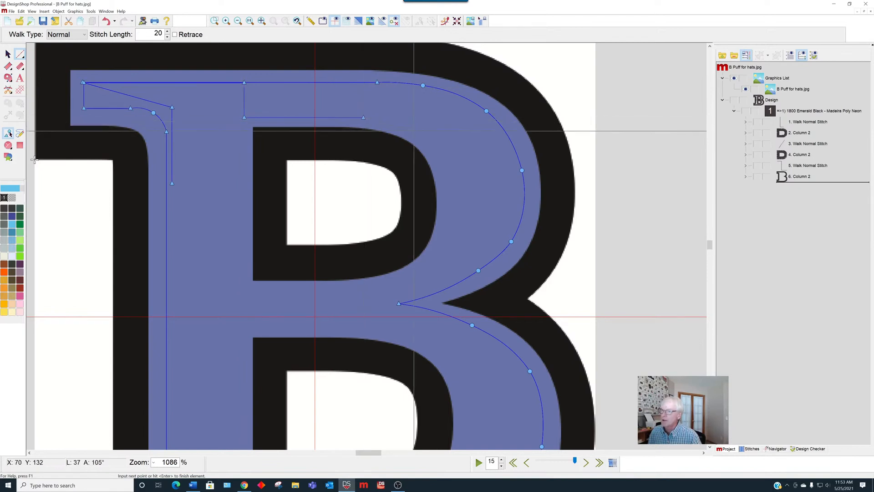
pyautogui.rightClick(414, 129)
pyautogui.rightClick(446, 173)
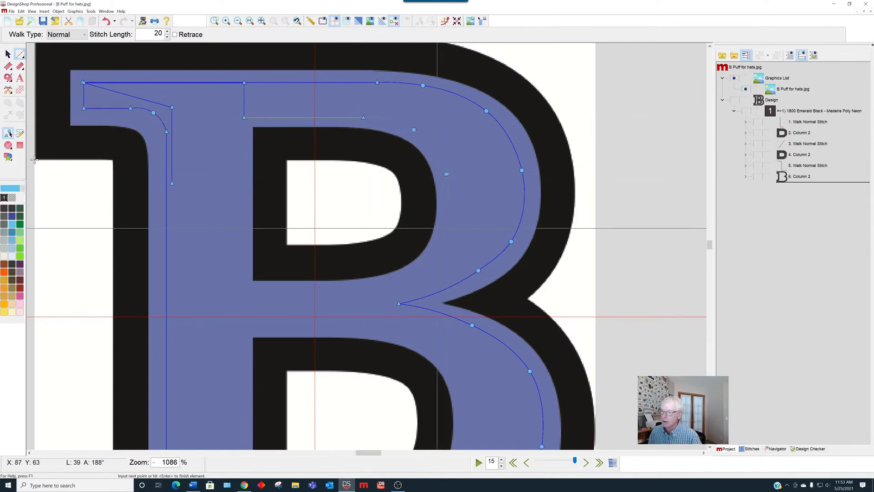
pyautogui.rightClick(443, 248)
pyautogui.rightClick(406, 283)
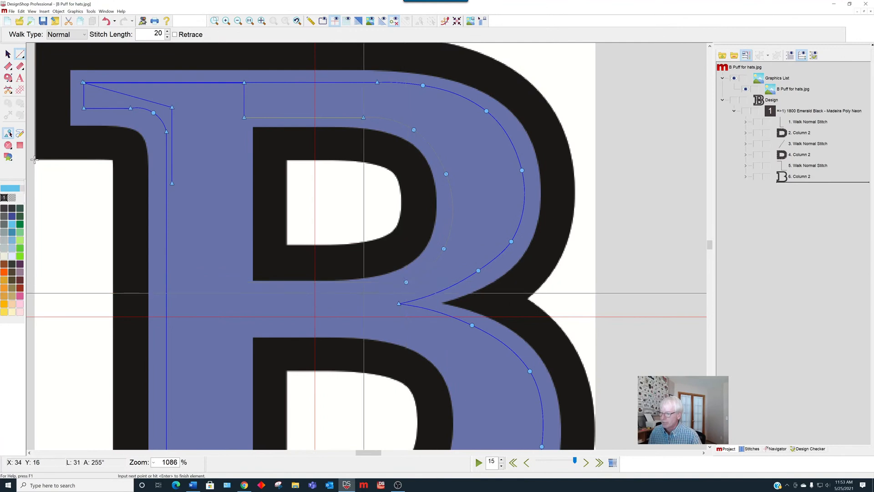
pyautogui.click(362, 290)
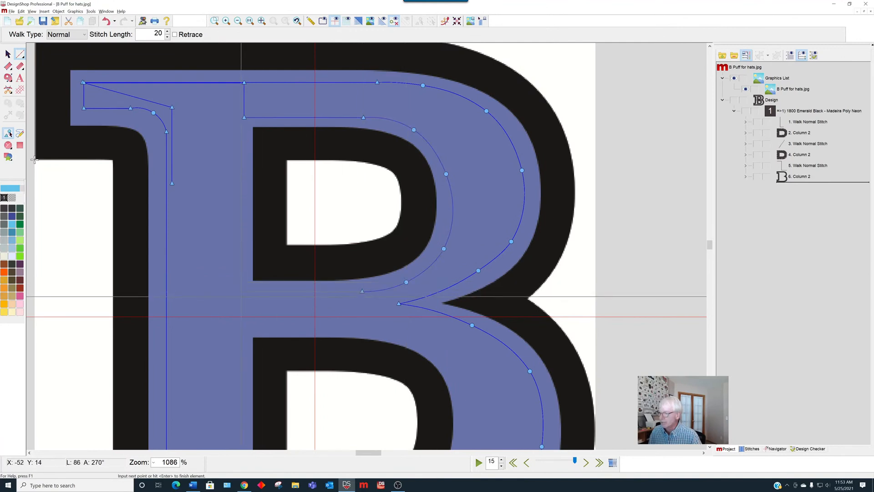
pyautogui.click(240, 291)
pyautogui.click(240, 116)
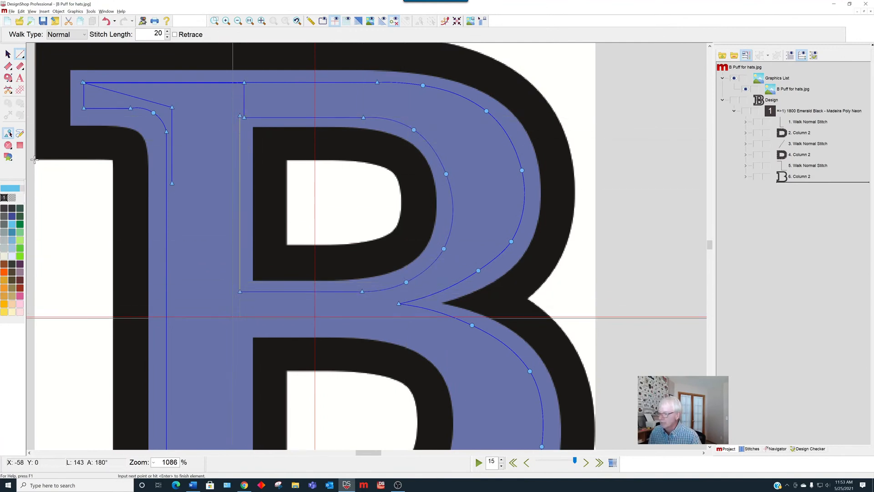
# - Trace the walk stitch around the lower counter, just outside its black border, and finish the element at the stem
pyautogui.click(240, 325)
pyautogui.click(371, 325)
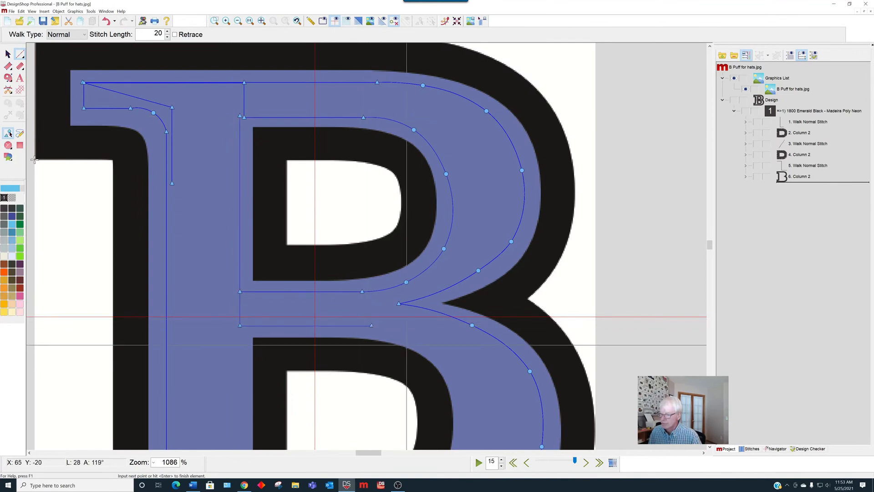
pyautogui.rightClick(423, 339)
pyautogui.scroll(-2, 432, 363)
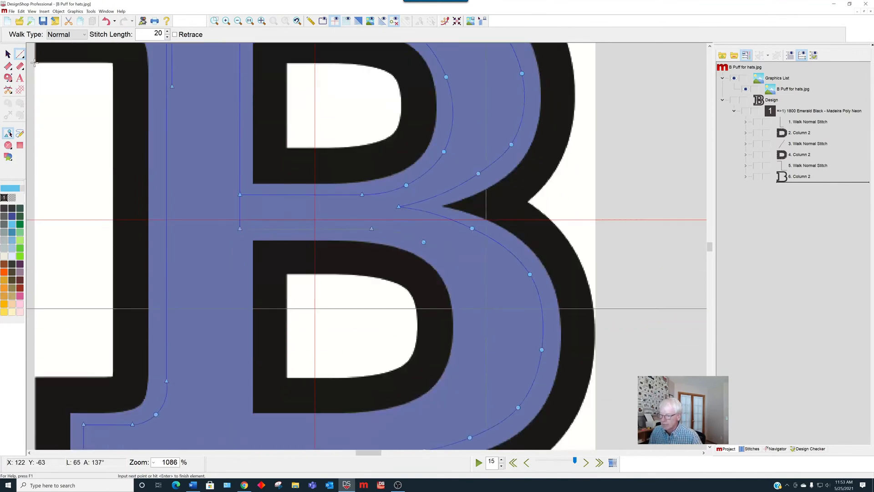
pyautogui.rightClick(465, 294)
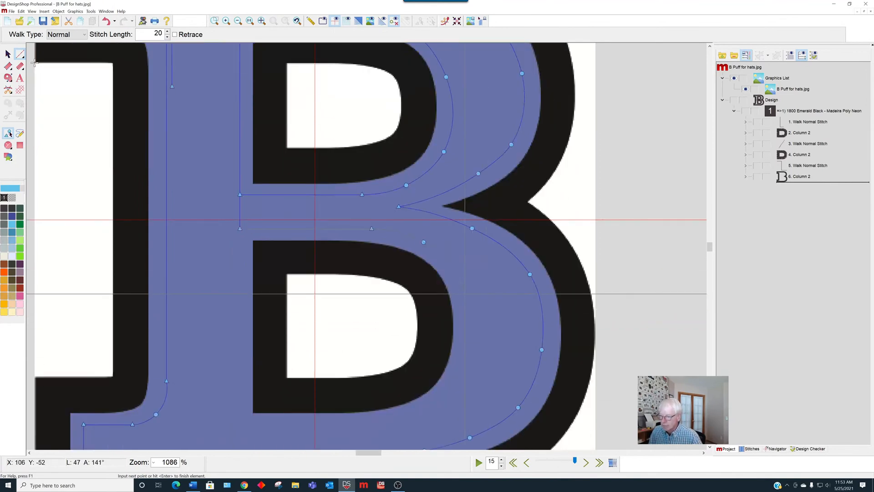
pyautogui.rightClick(464, 352)
pyautogui.rightClick(447, 399)
pyautogui.rightClick(414, 417)
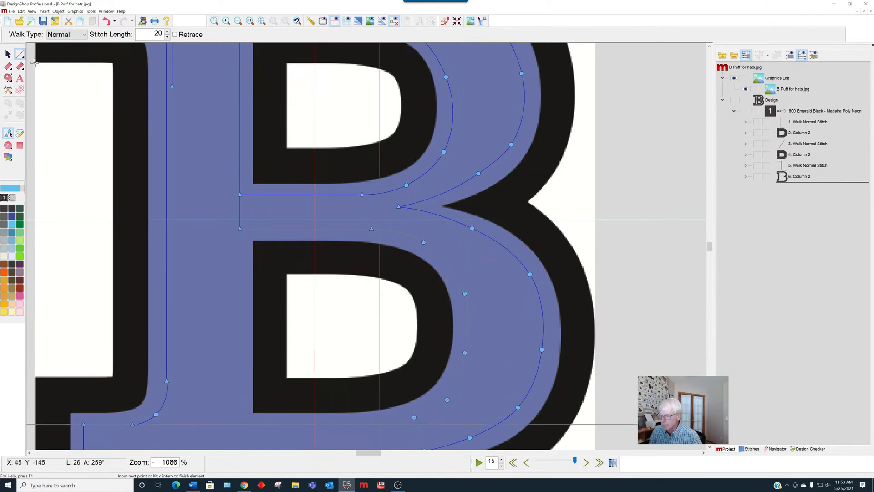
pyautogui.click(357, 424)
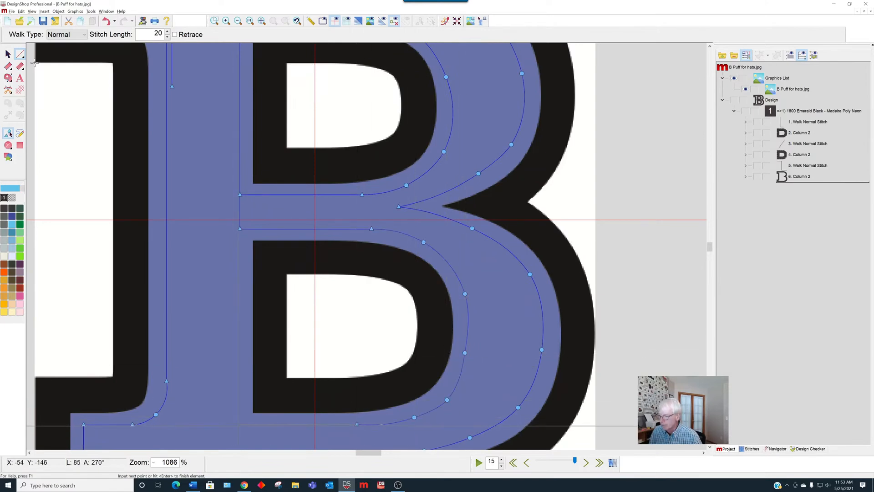
pyautogui.click(239, 424)
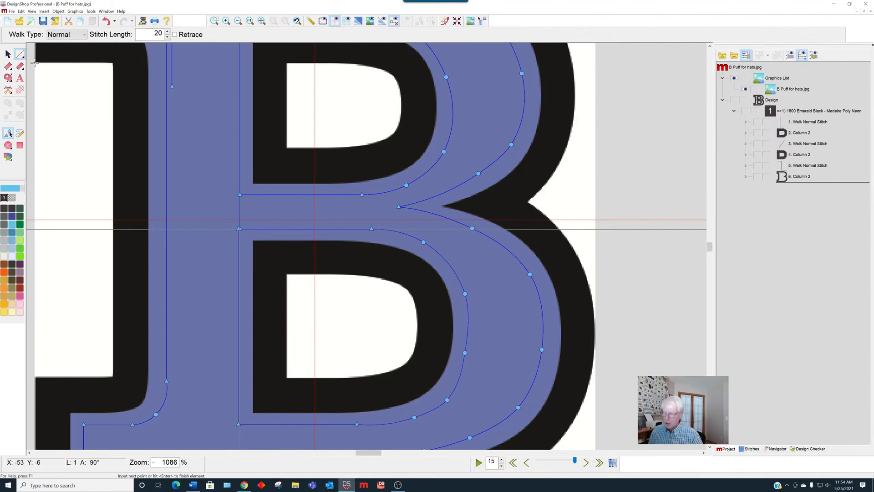
pyautogui.press('Return')
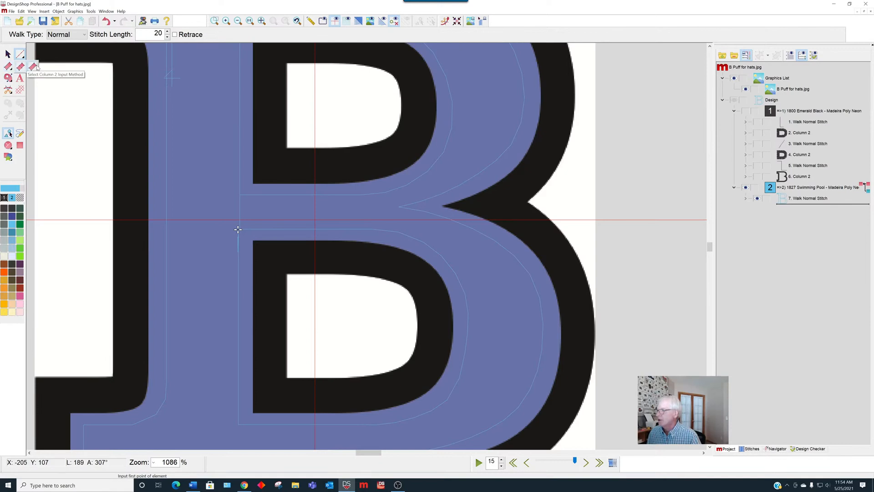
# - Place a satin Column 1 patch about 0.15 wide and 0.11 high where the stem meets the middle bar
pyautogui.click(21, 68)
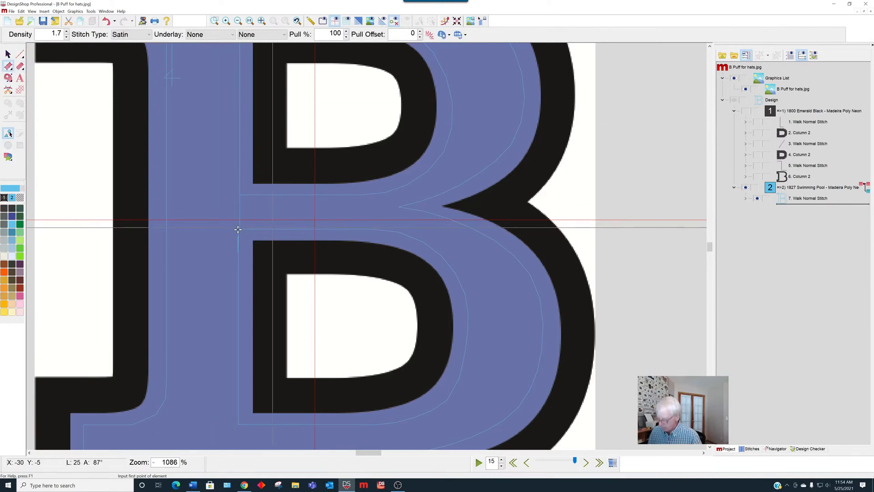
pyautogui.click(238, 229)
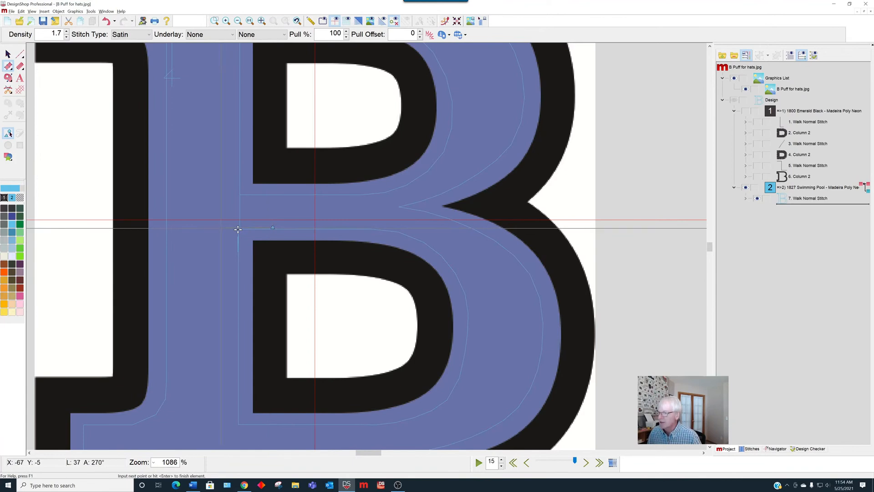
pyautogui.click(221, 227)
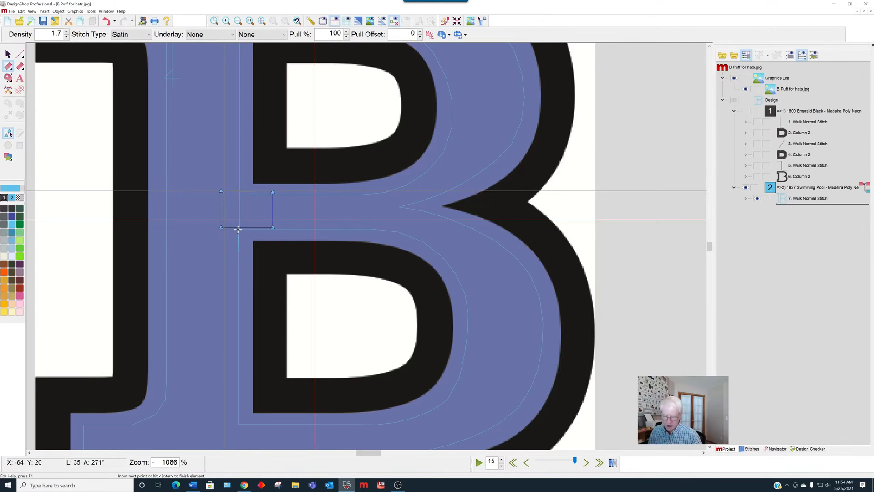
pyautogui.press('Return')
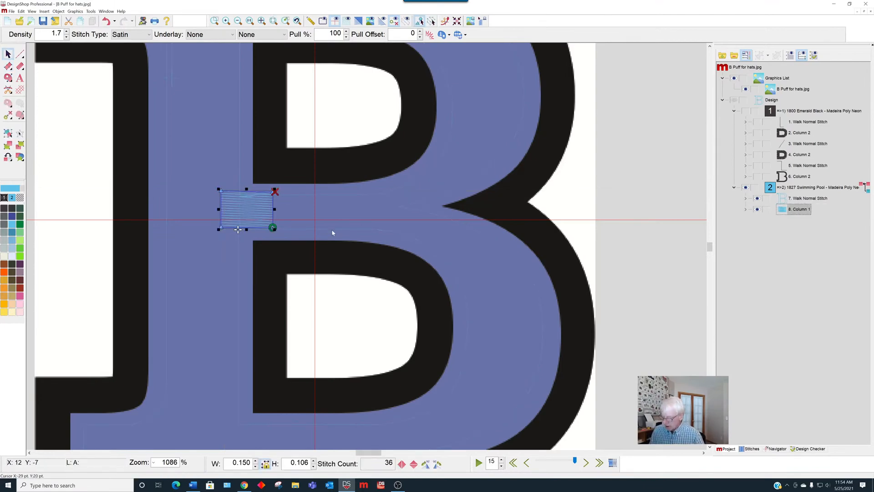
# - Add a connecting walk stitch from the stem patch along the middle bar's upper edge toward the notch
pyautogui.press('w')
pyautogui.click(284, 193)
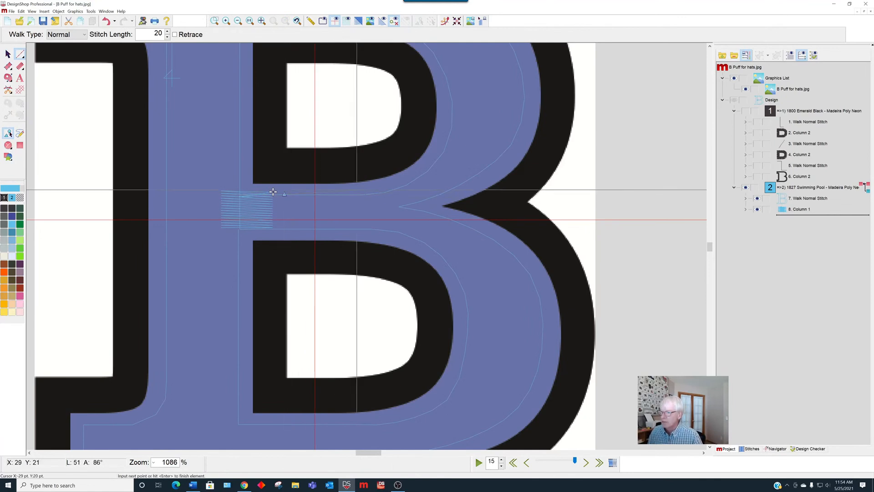
pyautogui.click(388, 193)
pyautogui.press('Return')
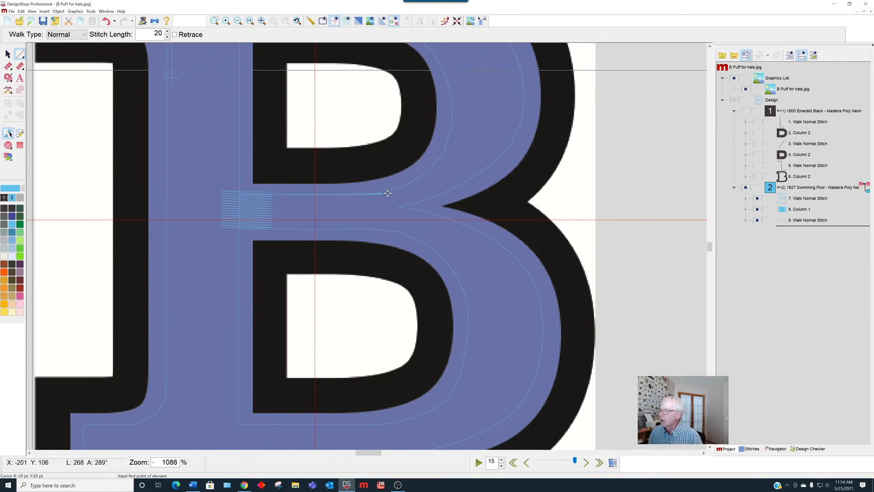
# - Place a slanted satin Column 1 patch where the upper bowl joins the middle bar, ending at the notch
pyautogui.click(9, 134)
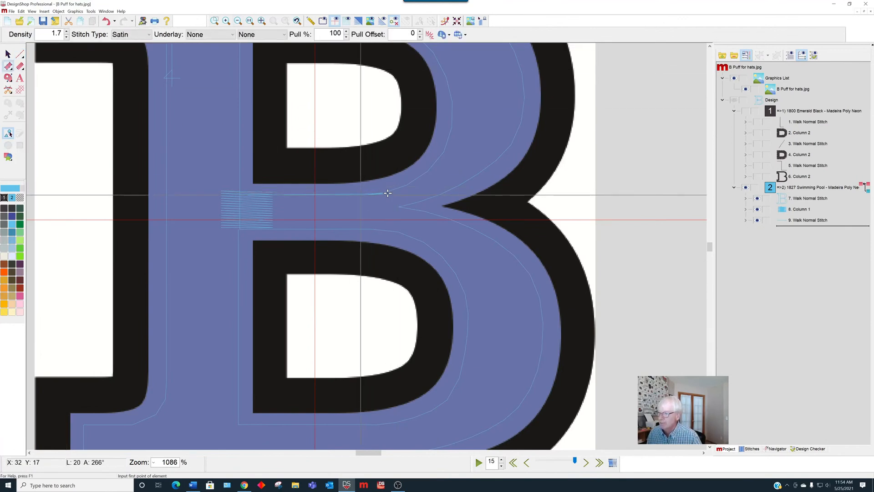
pyautogui.click(362, 195)
pyautogui.click(423, 172)
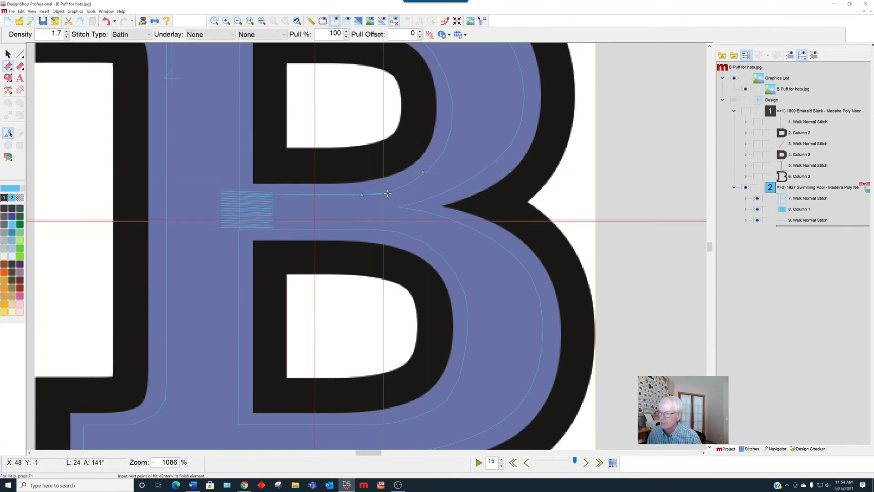
pyautogui.click(380, 214)
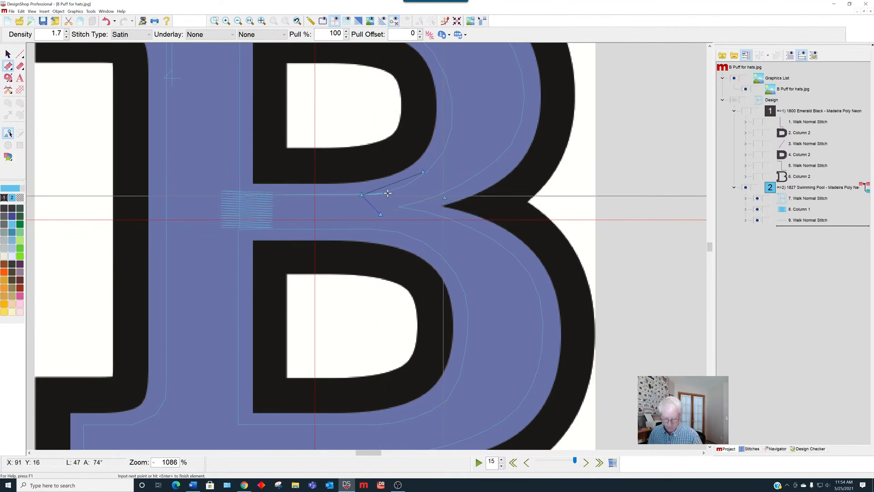
pyautogui.click(444, 197)
pyautogui.press('Return')
# - Run a connecting walk stitch from the notch around the upper bowl's outer curve and along the top edge to the stem
pyautogui.press('w')
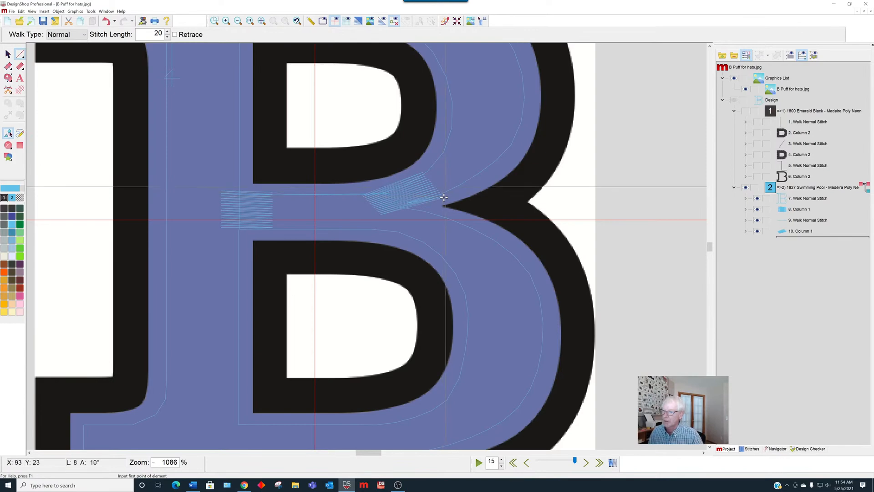
pyautogui.click(453, 191)
pyautogui.rightClick(501, 157)
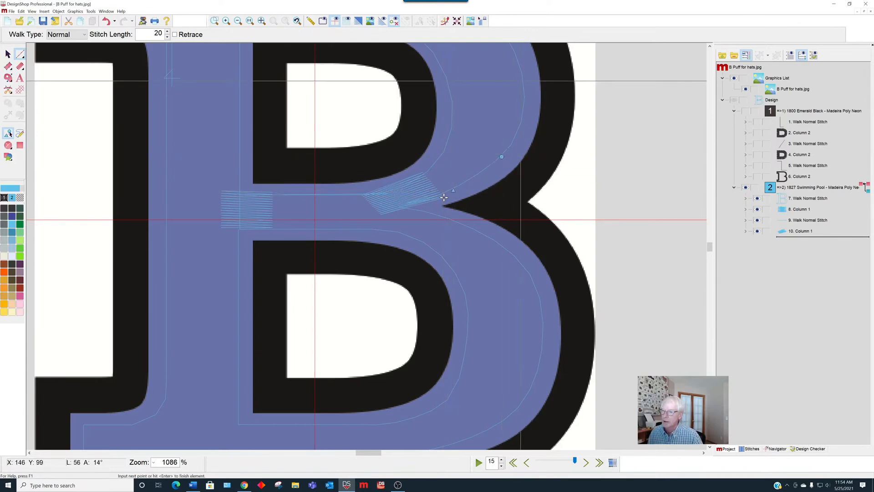
pyautogui.rightClick(523, 79)
pyautogui.scroll(1, 524, 79)
pyautogui.scroll(2, 444, 245)
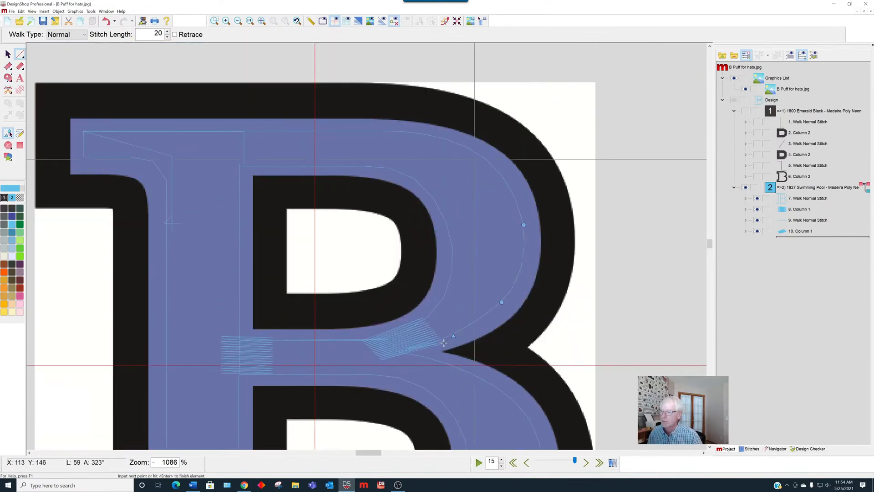
pyautogui.rightClick(436, 135)
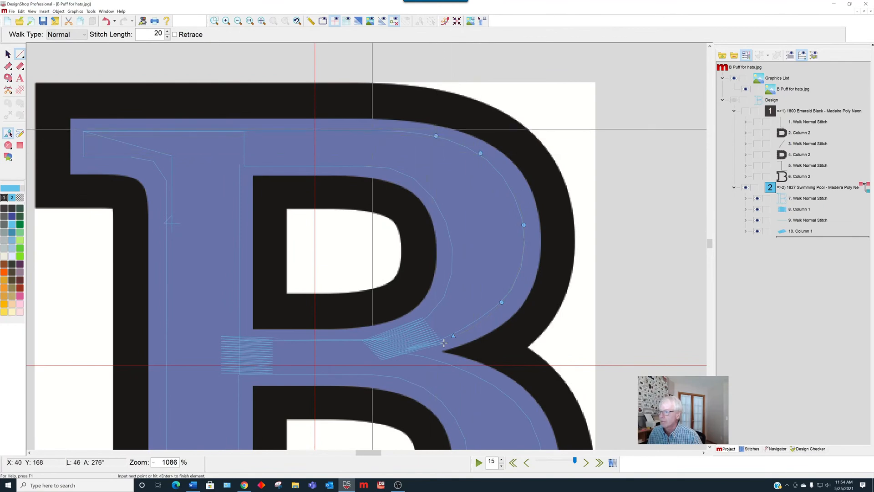
pyautogui.click(380, 131)
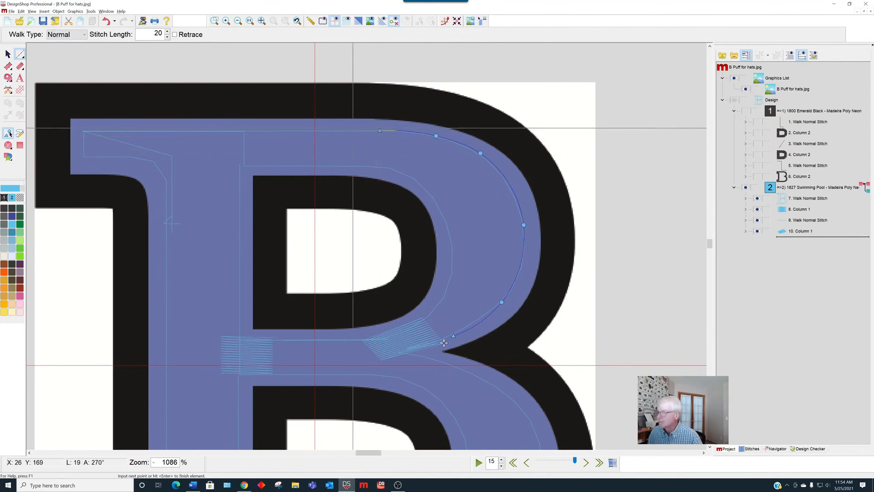
pyautogui.click(237, 130)
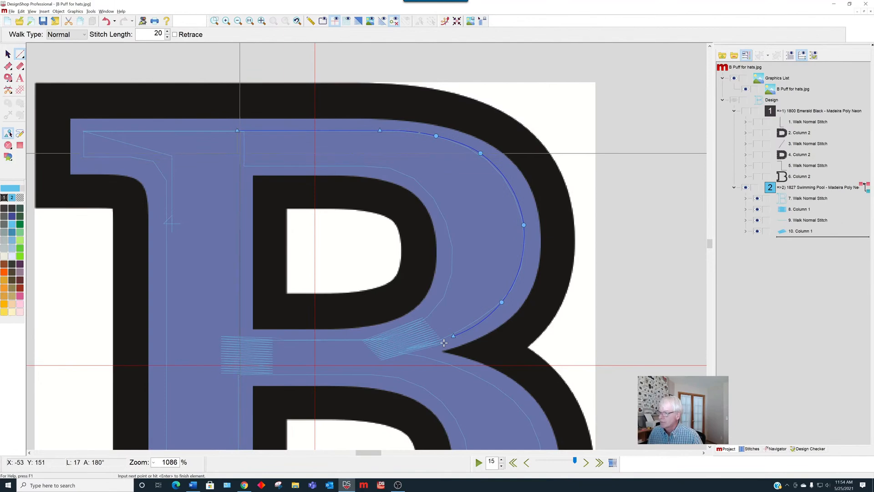
pyautogui.press('Return')
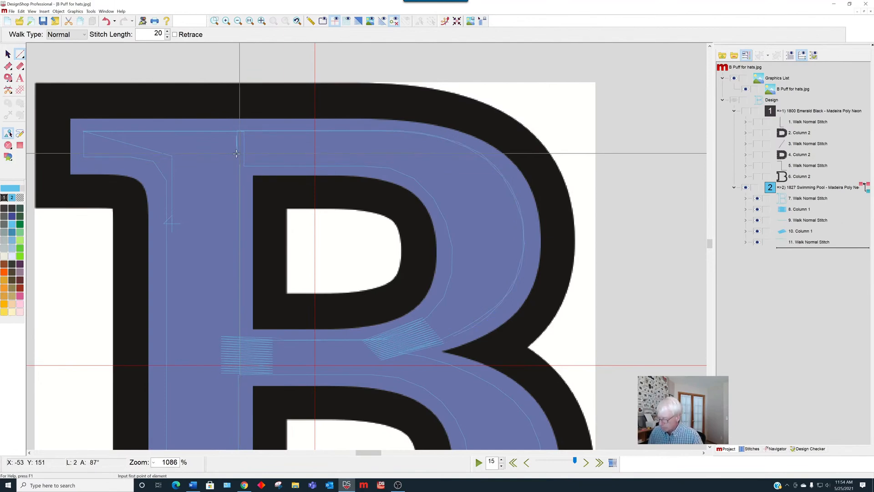
# - Place a satin Column 1 patch across the full width of the stem's top, below the top edge
pyautogui.press('c')
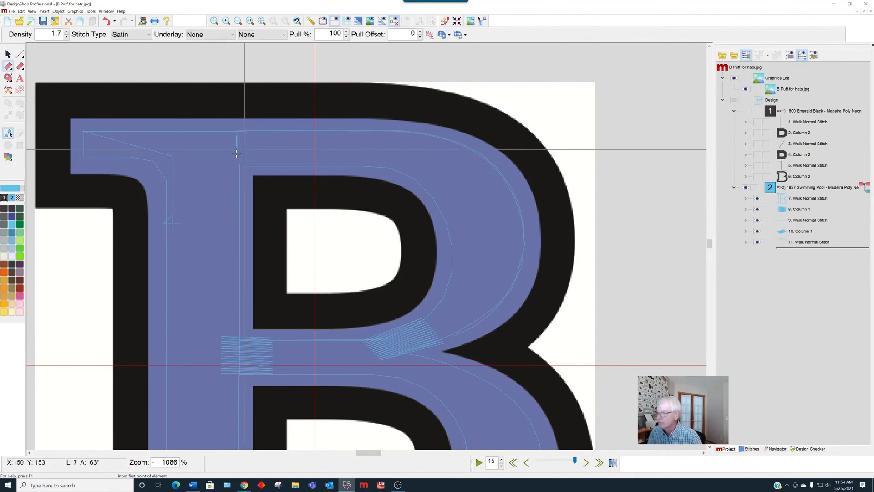
pyautogui.click(236, 154)
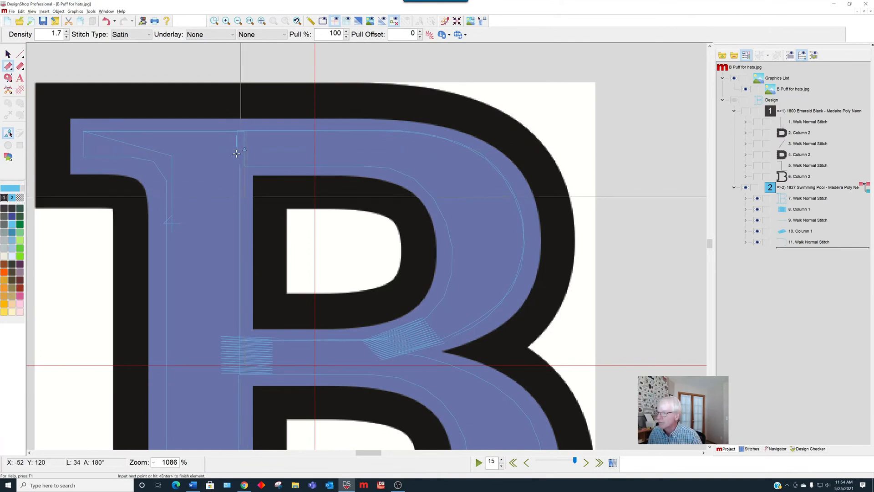
pyautogui.click(244, 196)
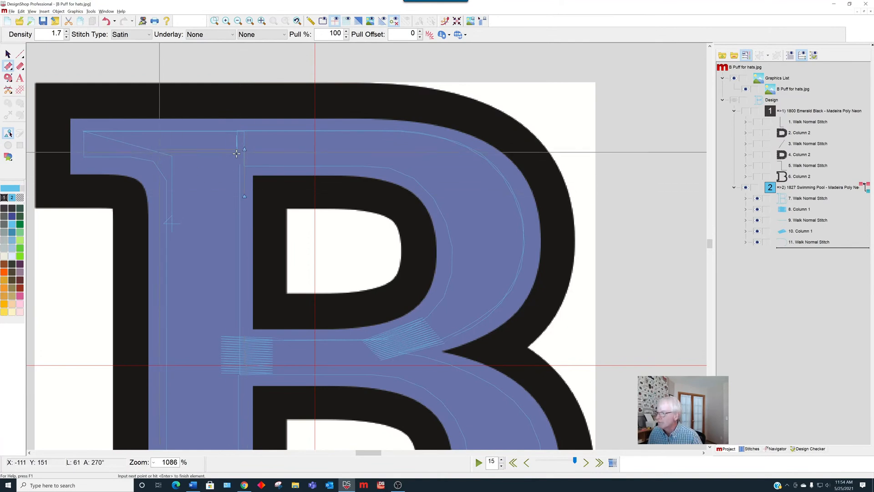
pyautogui.click(156, 149)
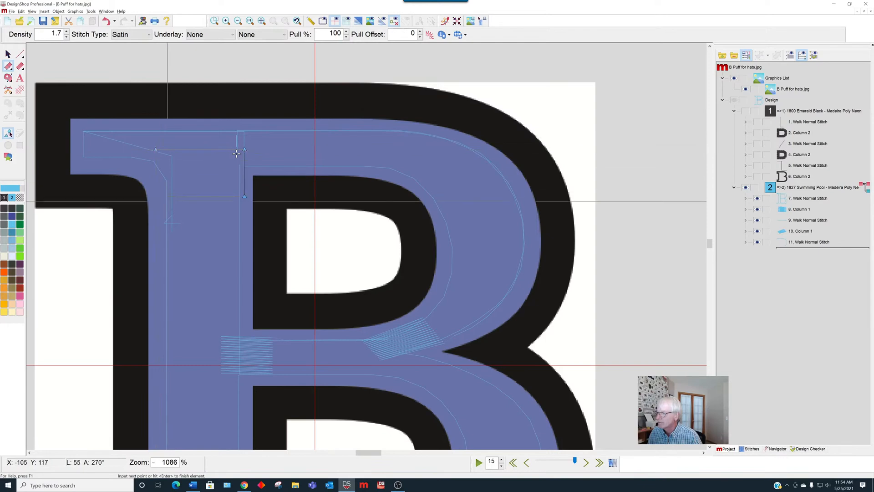
pyautogui.click(164, 201)
pyautogui.press('Return')
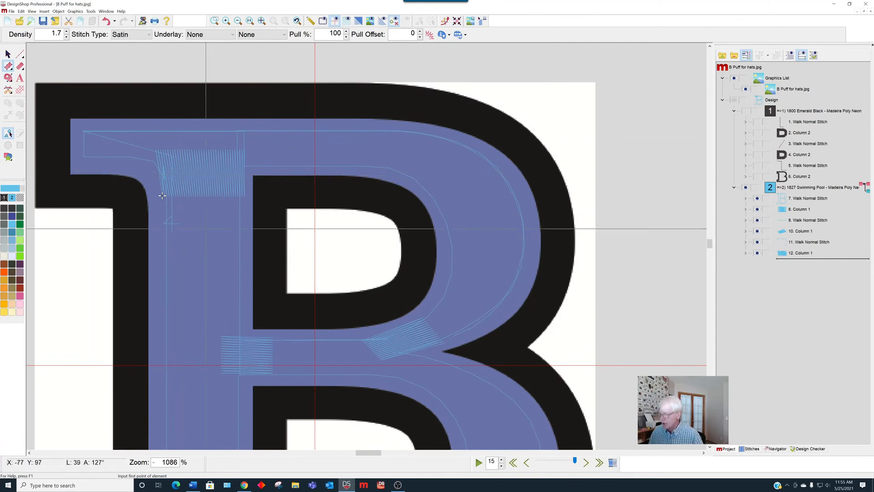
# - Add a connecting walk stitch from the stem-top patch around the inner curve into the upper-left serif
pyautogui.scroll(-2, 162, 195)
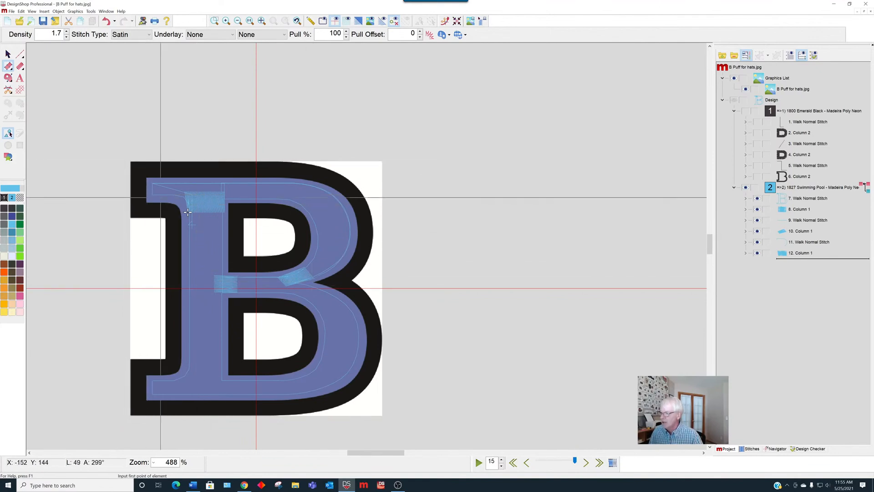
pyautogui.scroll(3, 188, 212)
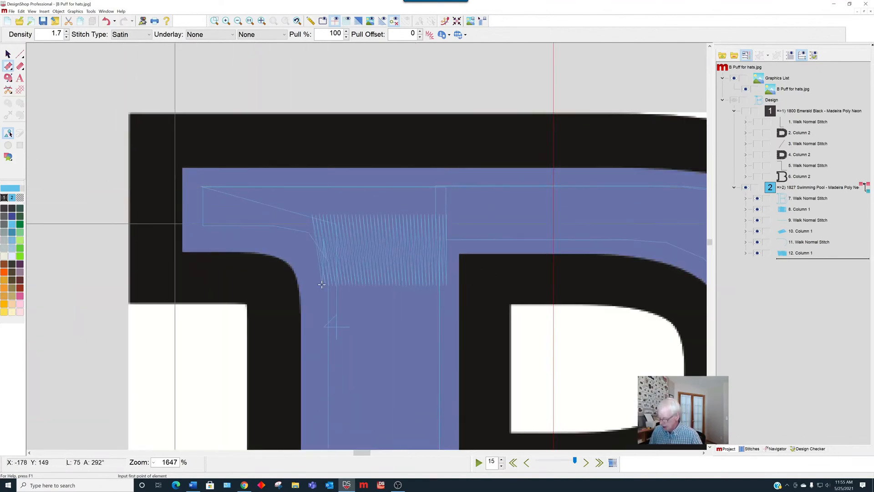
pyautogui.press('w')
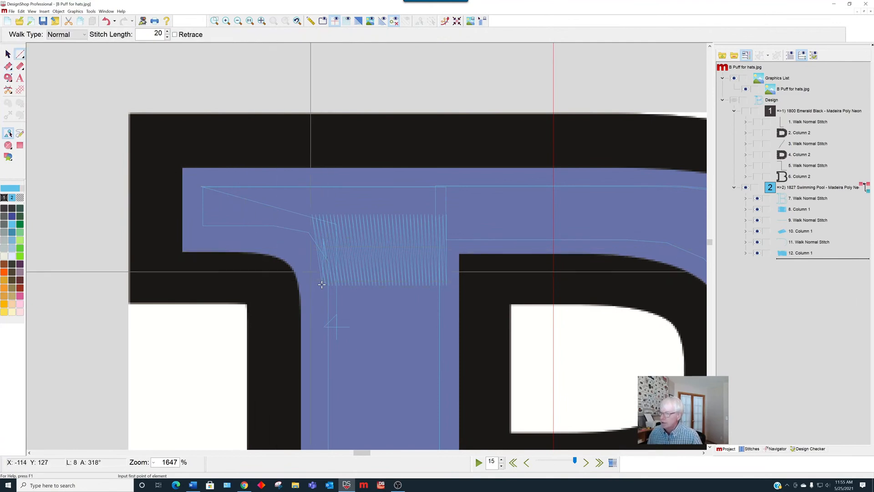
pyautogui.click(320, 274)
pyautogui.click(308, 239)
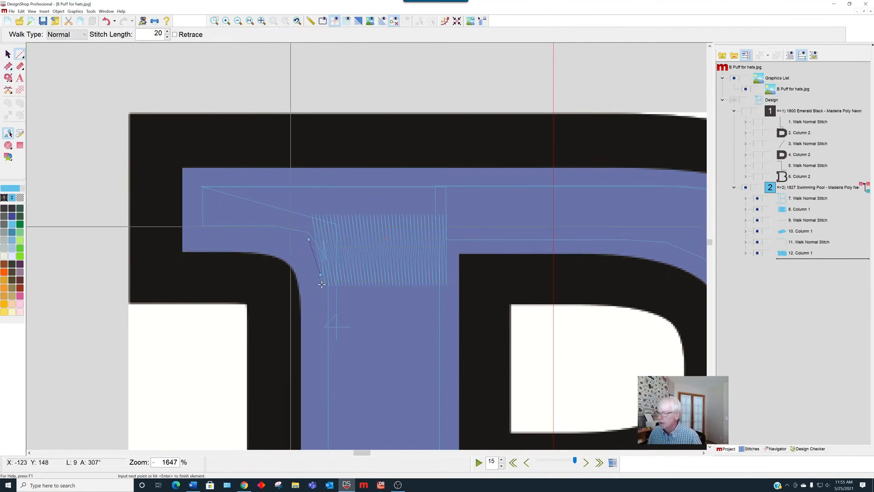
pyautogui.click(268, 223)
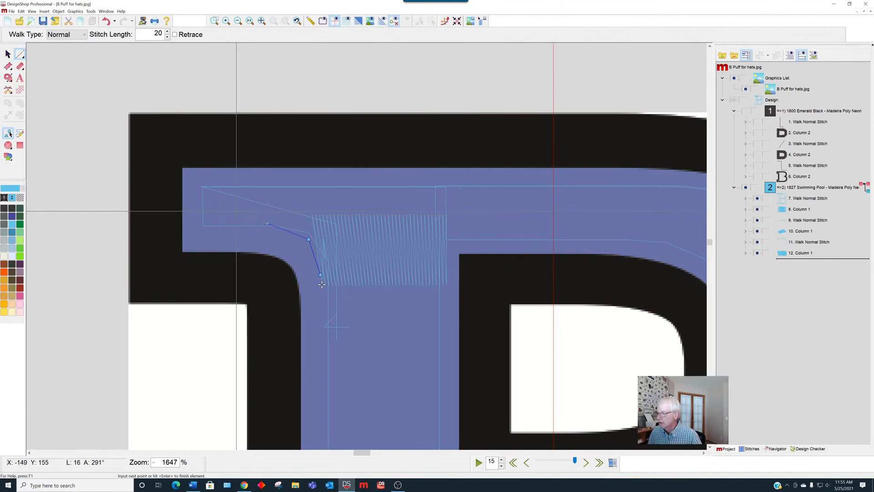
pyautogui.press('Return')
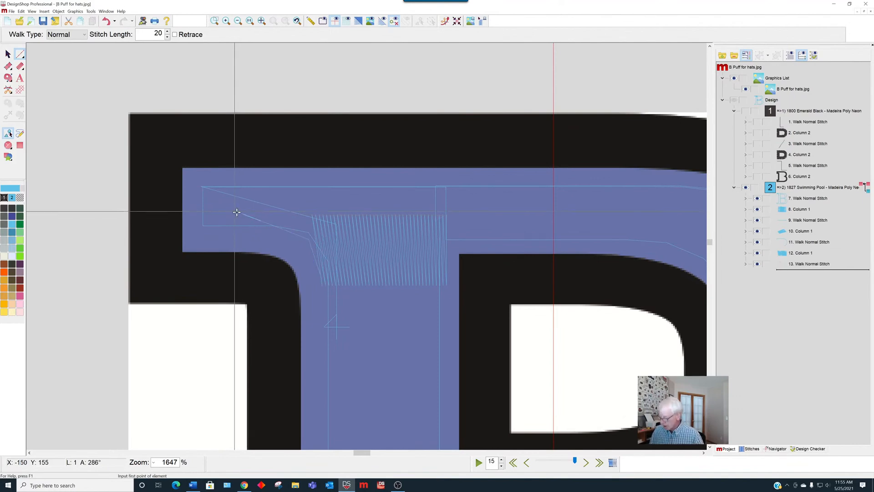
pyautogui.scroll(1, 264, 211)
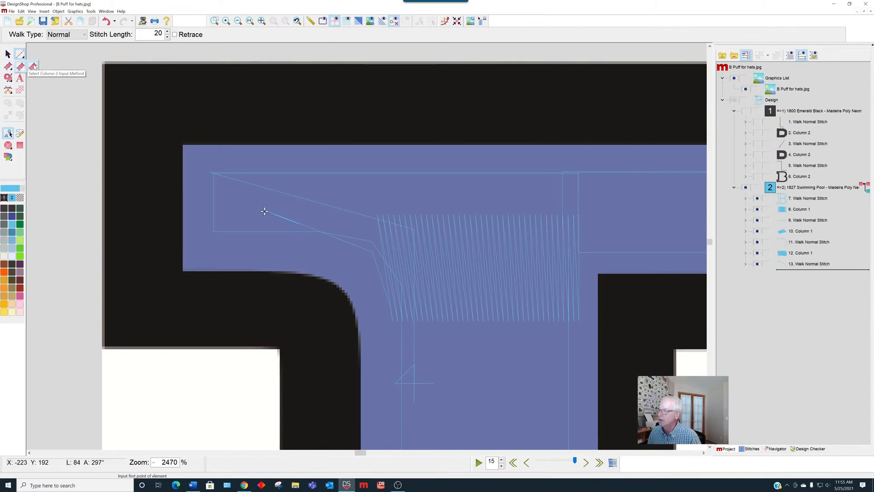
pyautogui.click(8, 66)
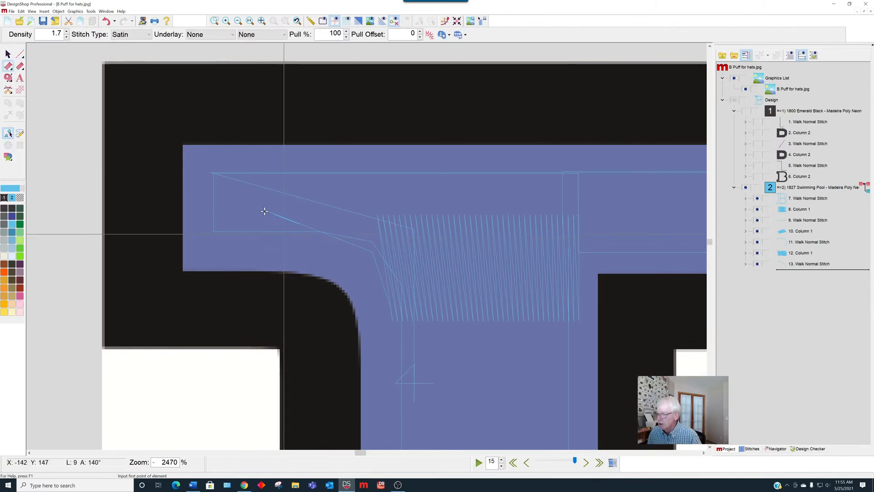
pyautogui.click(289, 216)
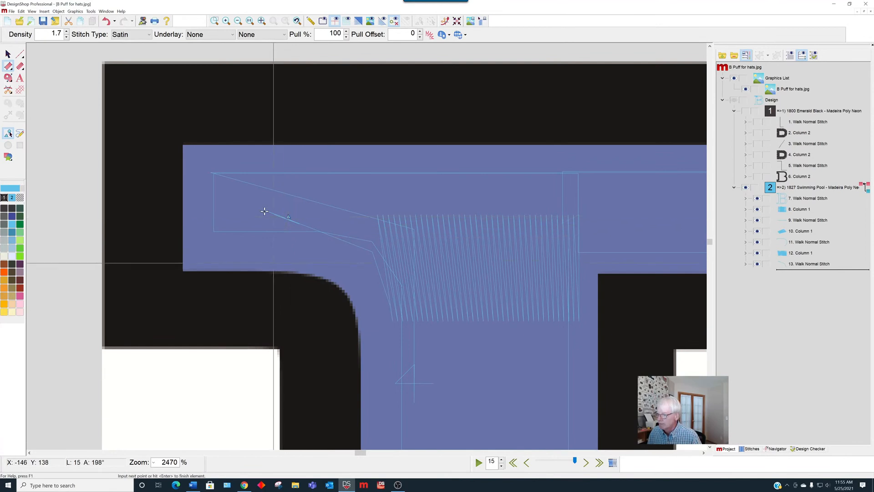
pyautogui.click(275, 264)
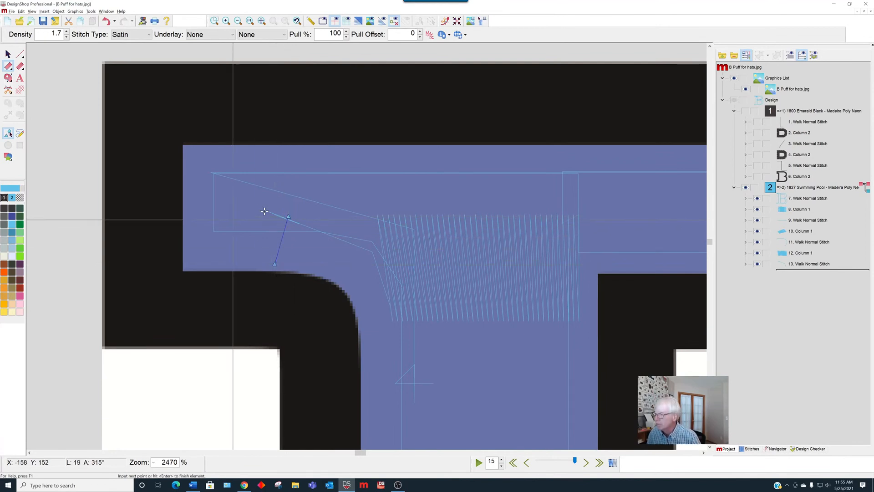
pyautogui.press('Escape')
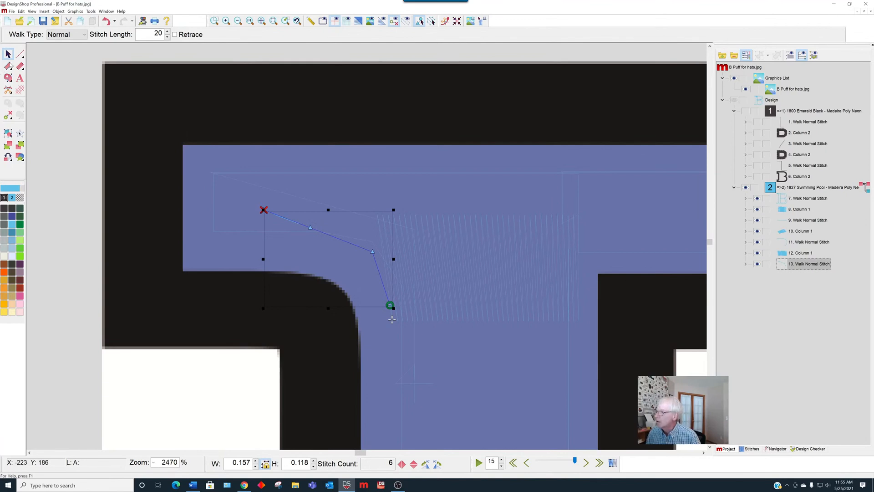
# - Digitize a C-shaped satin Column 2 patch in the upper-left serif, with its outer side following the serif's three outer edges
pyautogui.click(10, 68)
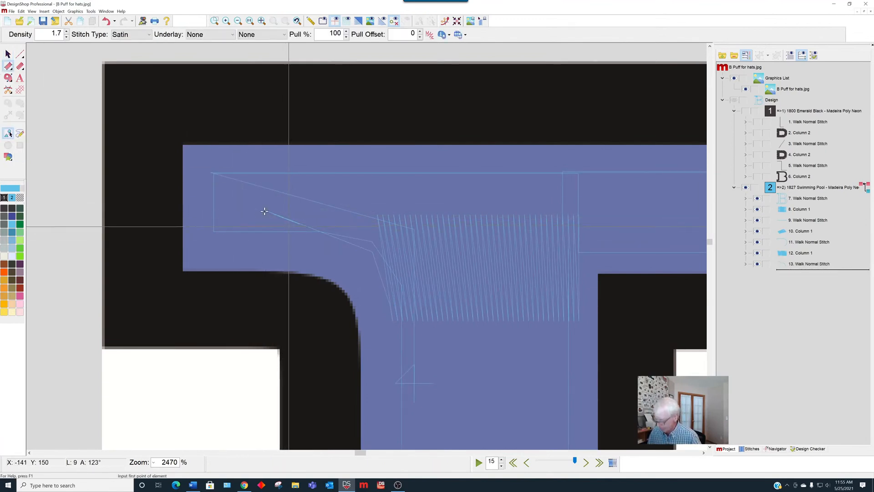
pyautogui.click(289, 226)
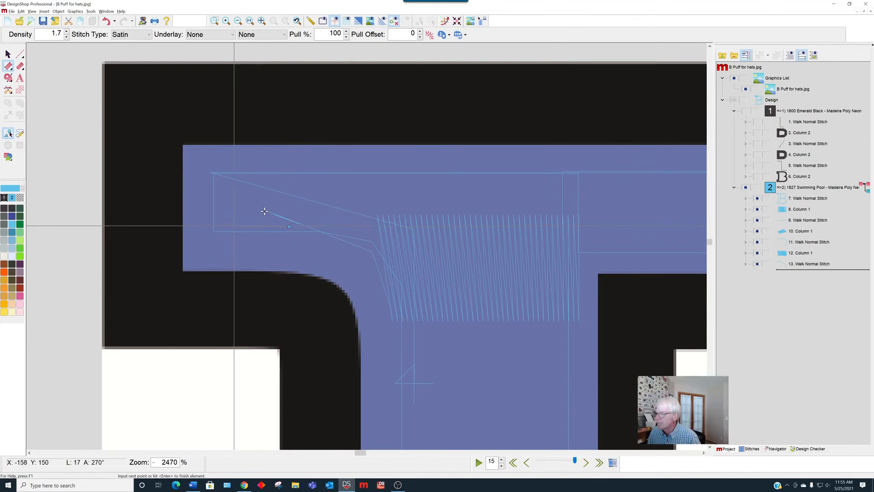
pyautogui.click(227, 204)
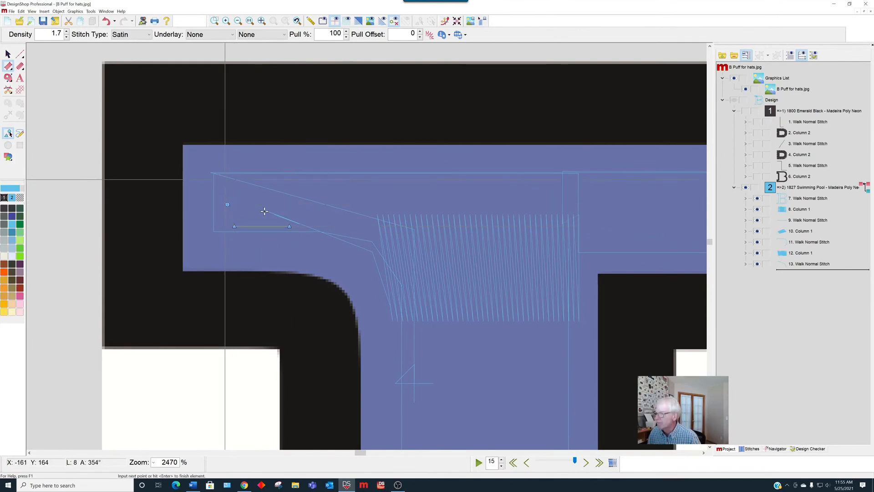
pyautogui.click(233, 178)
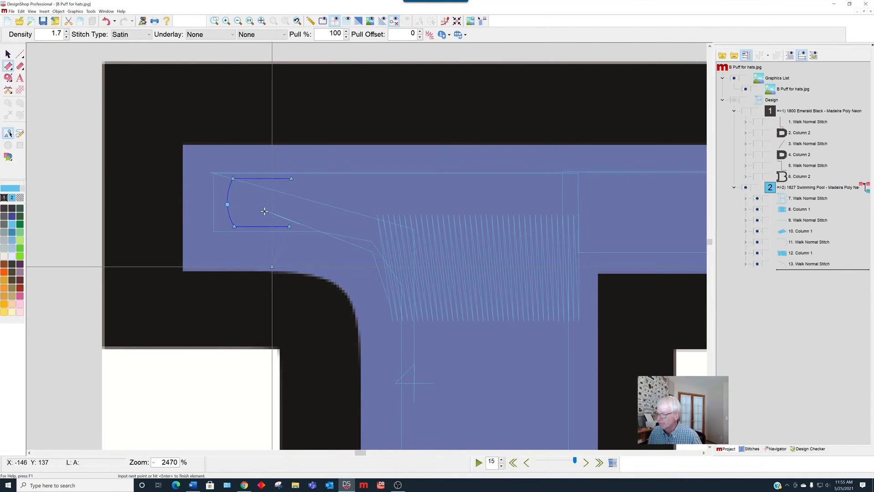
pyautogui.click(183, 268)
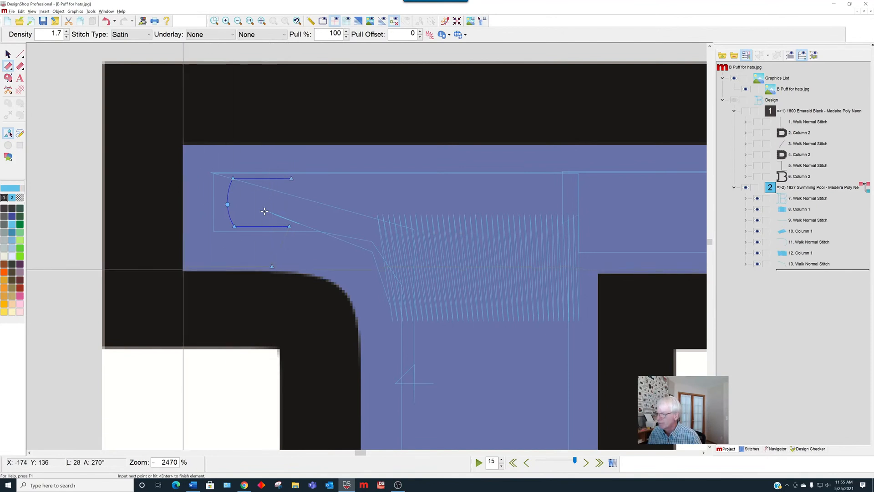
pyautogui.click(183, 149)
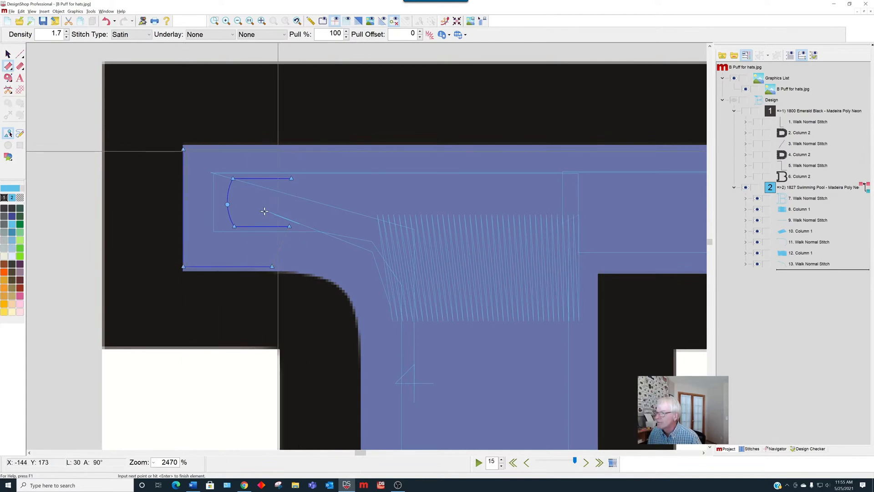
pyautogui.click(276, 149)
pyautogui.press('Return')
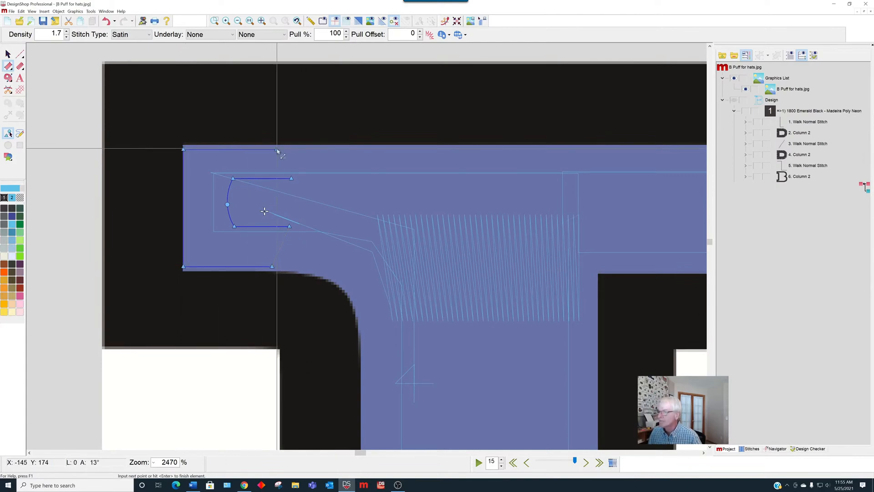
pyautogui.press('Escape')
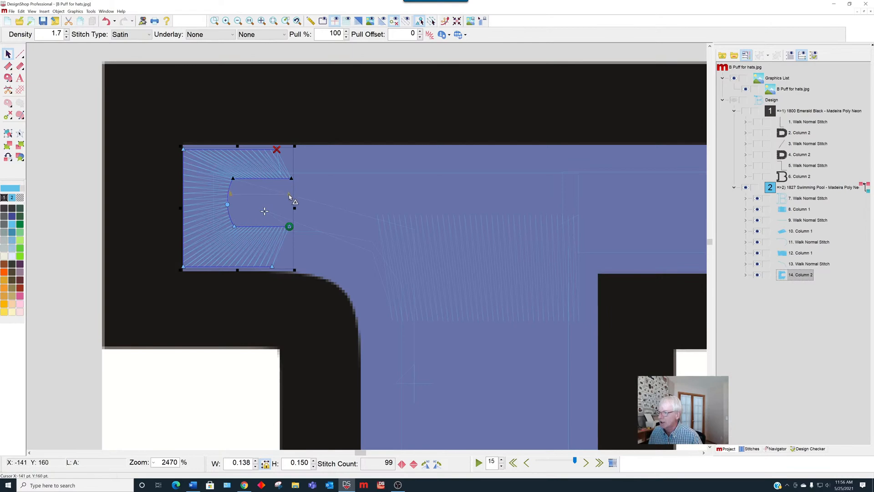
# - Narrow the inner opening of the serif's satin patch by moving its upper and lower inner edges closer together
pyautogui.moveTo(289, 195); pyautogui.dragTo(288, 195)
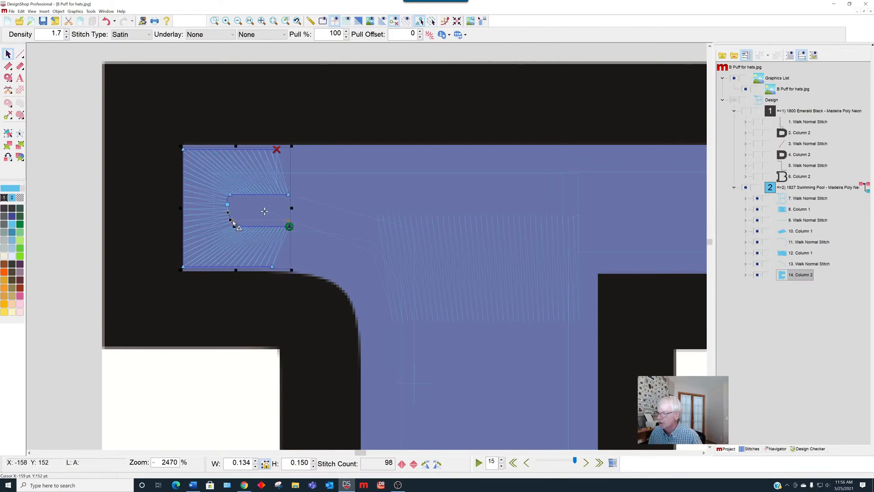
pyautogui.moveTo(233, 221); pyautogui.dragTo(229, 213)
pyautogui.click(227, 205)
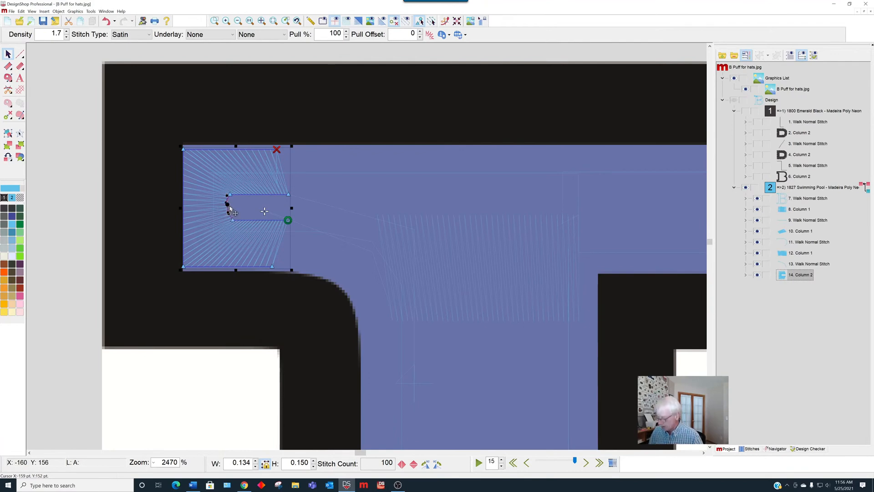
pyautogui.moveTo(227, 205); pyautogui.dragTo(229, 205)
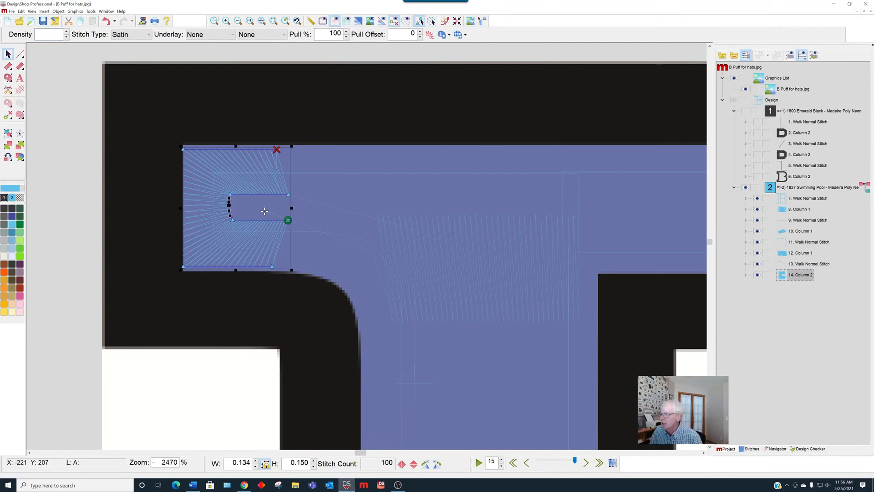
# - Set the serif patch's density to 2.5 and enable the stitch option beside Pull Offset
pyautogui.click(65, 35)
pyautogui.write('2')
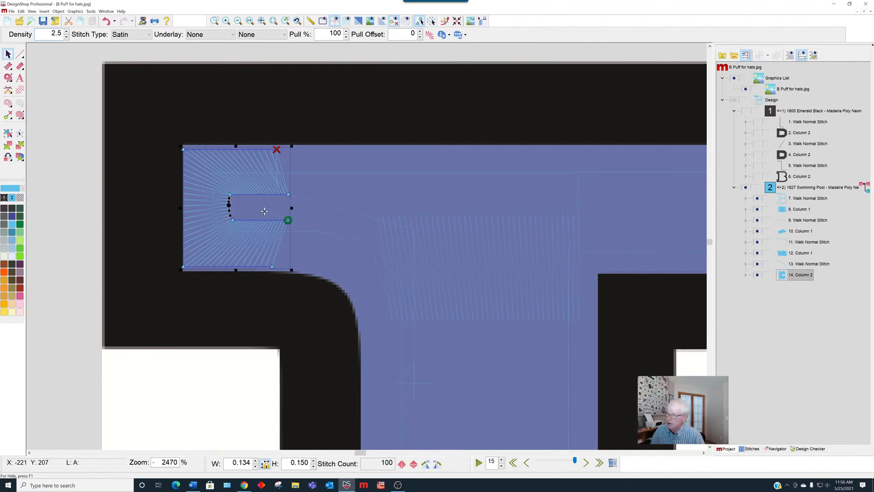
pyautogui.write('.5')
pyautogui.press('Return')
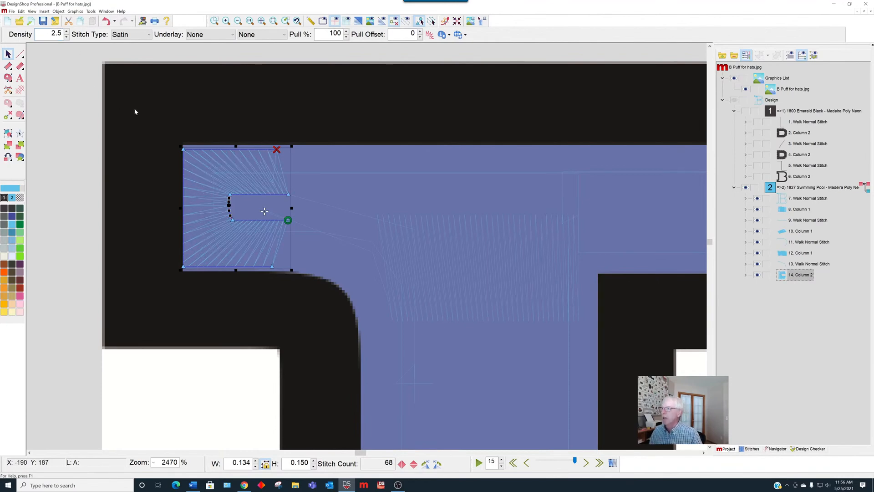
pyautogui.click(430, 35)
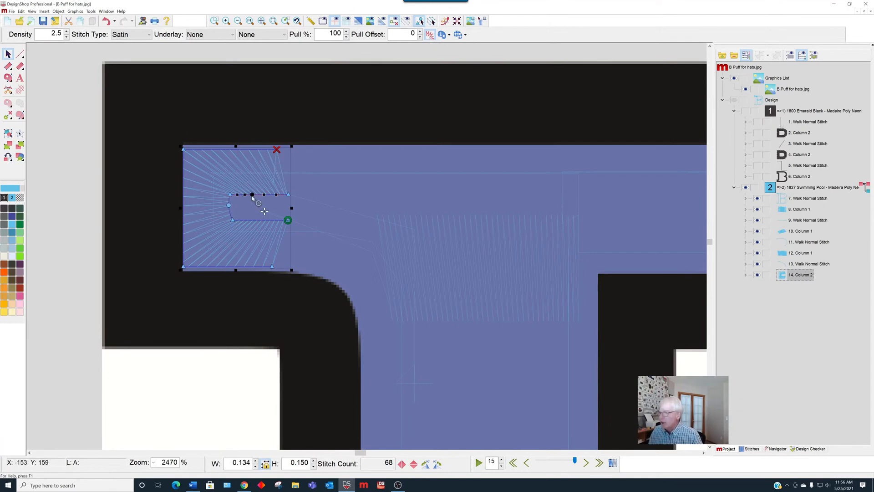
# - Bow the serif patch's inner edges outward into an oval opening and widen its closed end toward the serif tip
pyautogui.moveTo(252, 196); pyautogui.dragTo(251, 187)
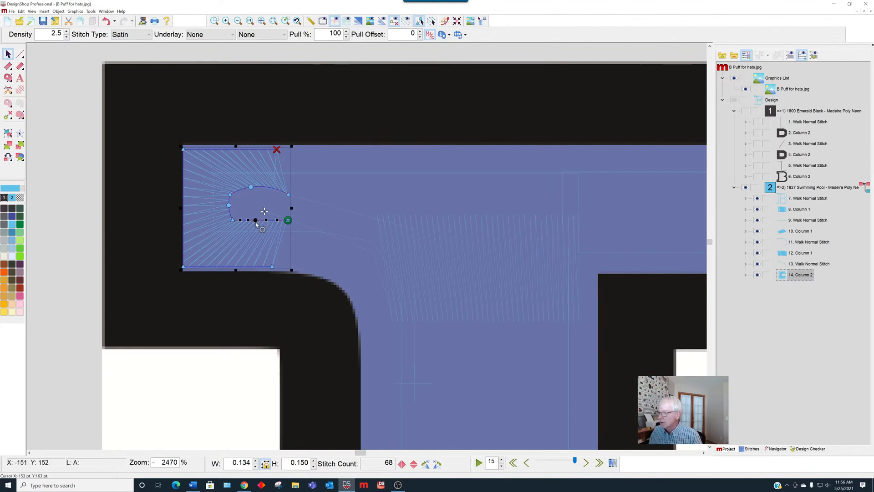
pyautogui.moveTo(256, 228); pyautogui.dragTo(253, 229)
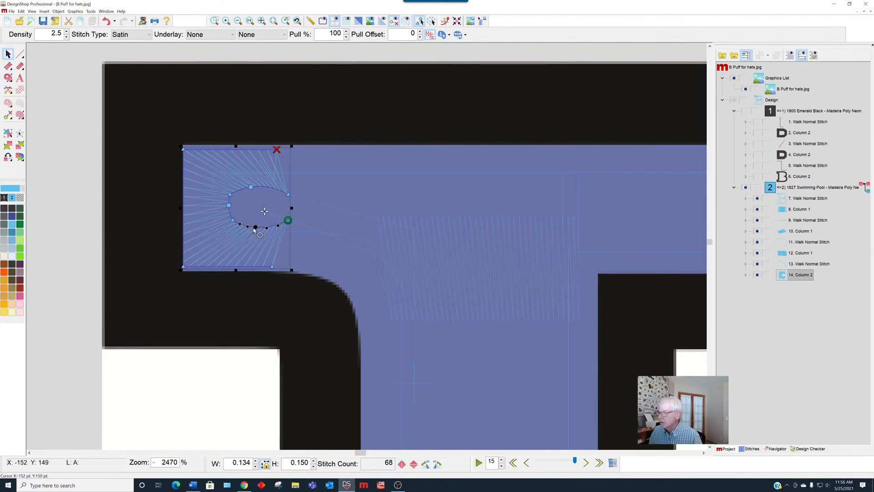
pyautogui.click(228, 193)
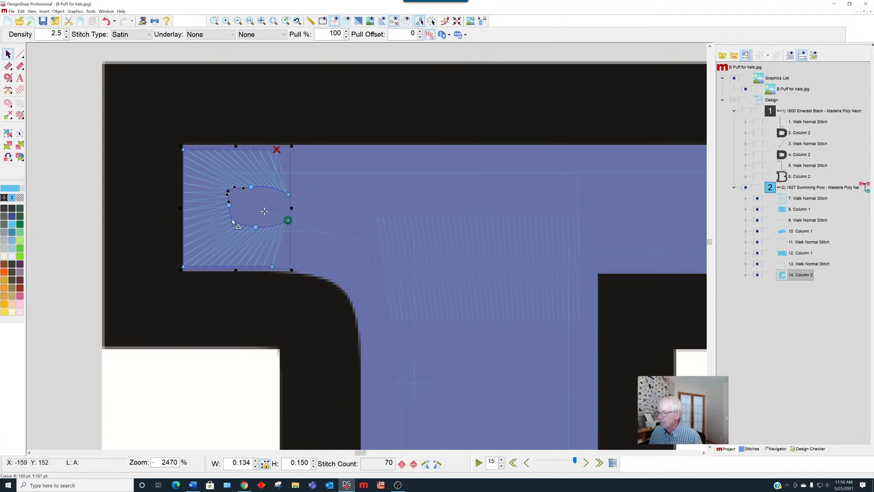
pyautogui.moveTo(229, 223); pyautogui.dragTo(227, 223)
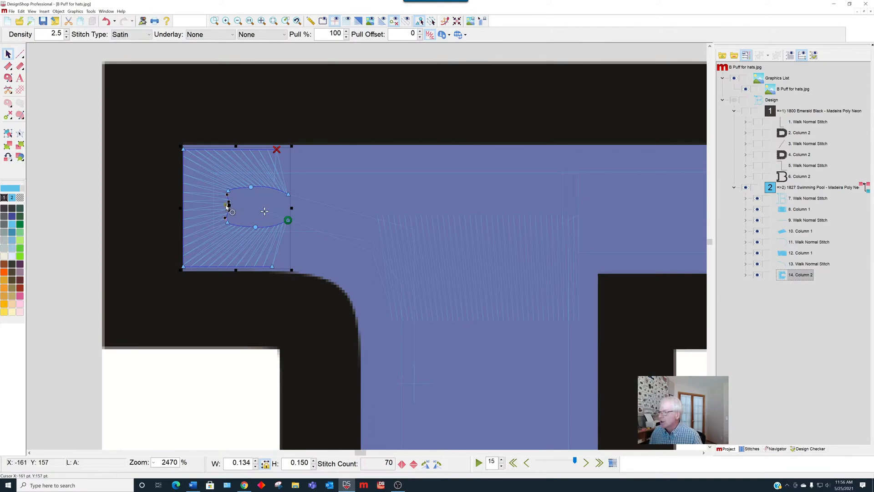
pyautogui.moveTo(229, 205); pyautogui.dragTo(224, 205)
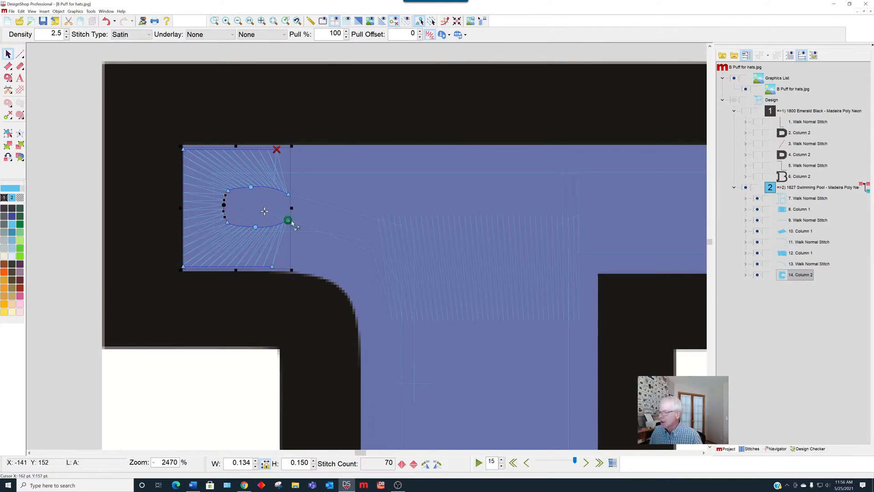
# - Slim the serif patch's oval opening by shifting its upper inner points down and its lower inner points up
pyautogui.click(286, 194)
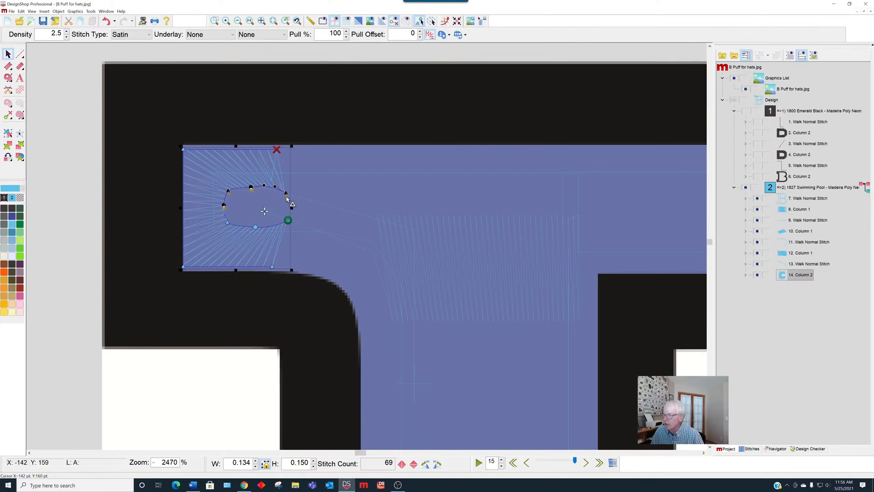
pyautogui.moveTo(286, 197); pyautogui.dragTo(287, 198)
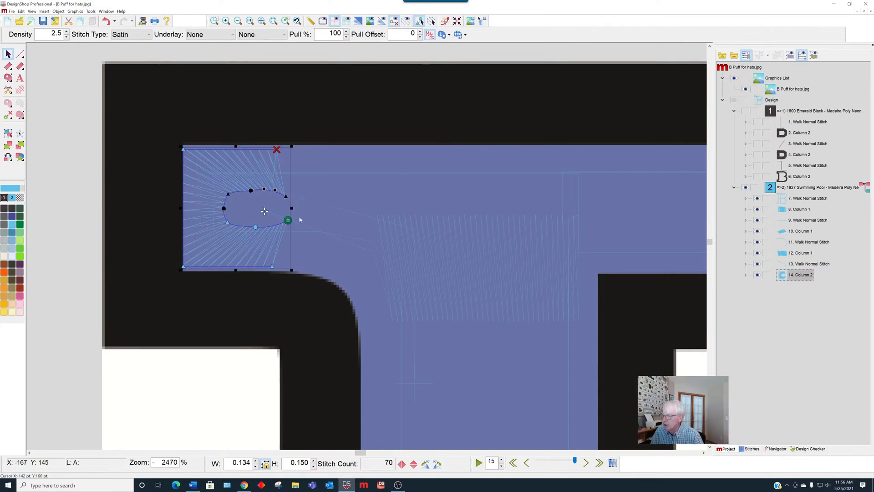
pyautogui.click(255, 227)
pyautogui.moveTo(256, 226); pyautogui.dragTo(255, 221)
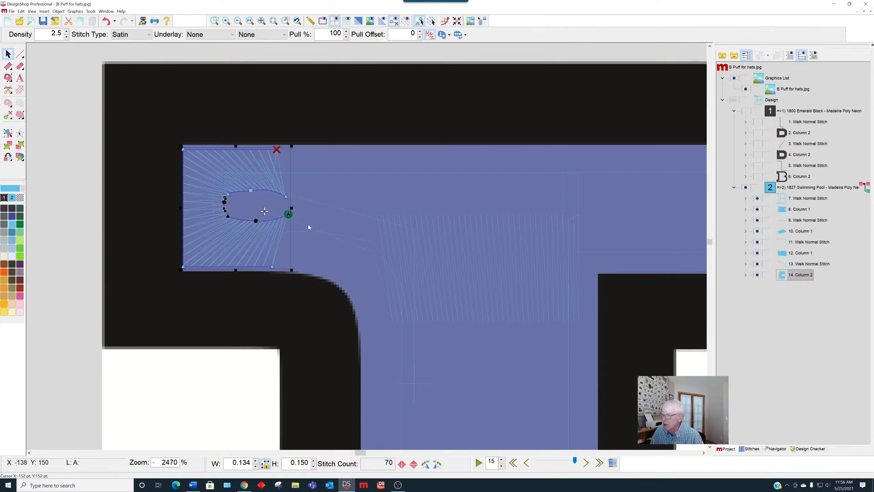
pyautogui.click(365, 187)
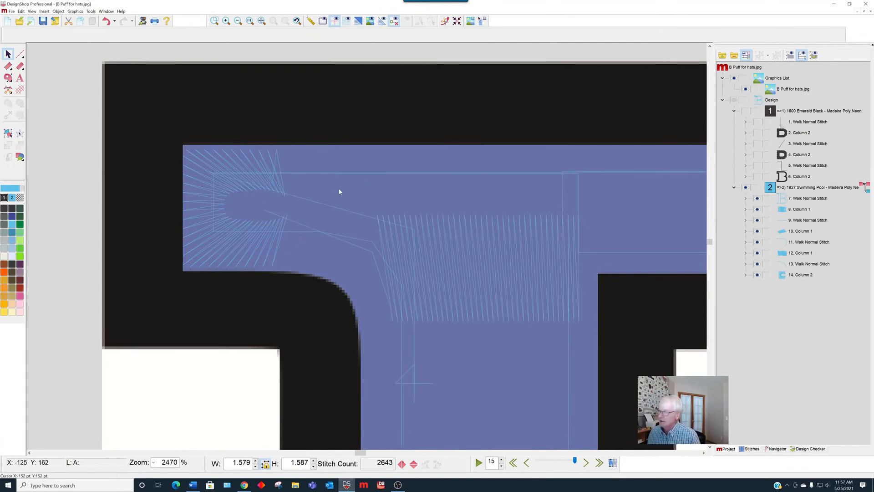
# - Run a connecting walk stitch from the serif patch down the stem's left side and across its base to the right side
pyautogui.press('w')
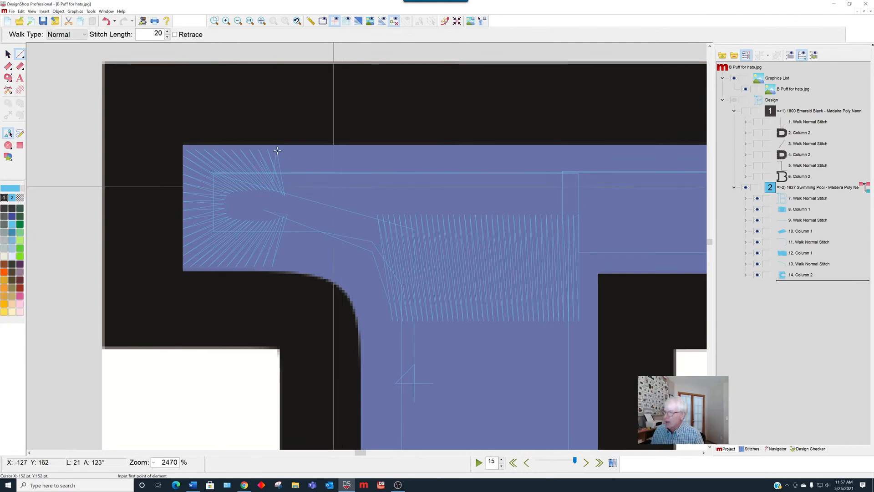
pyautogui.click(281, 150)
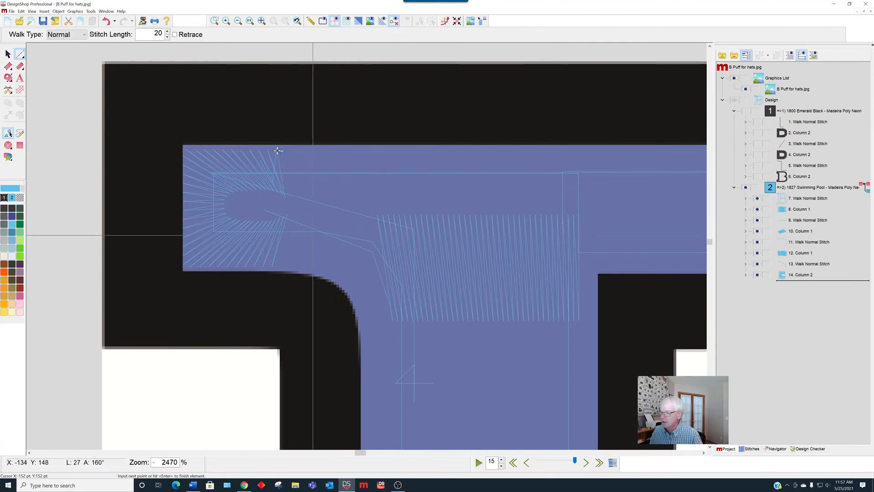
pyautogui.click(369, 278)
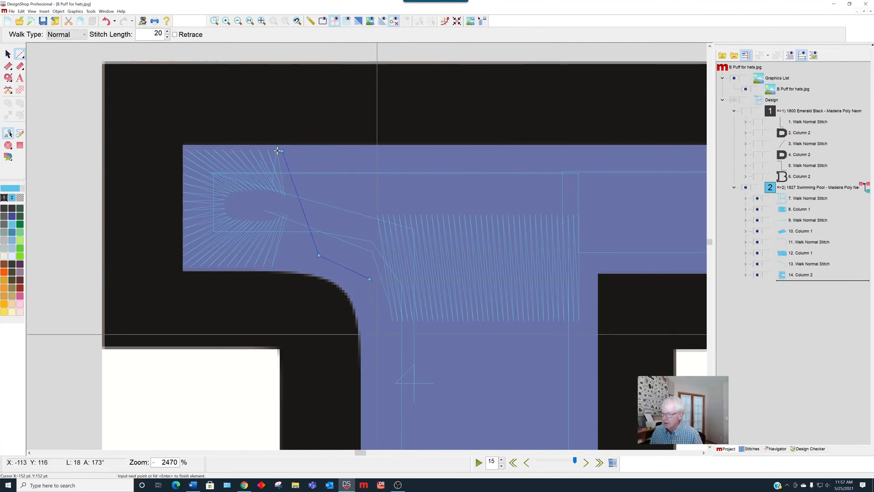
pyautogui.click(387, 336)
pyautogui.scroll(-10, 277, 150)
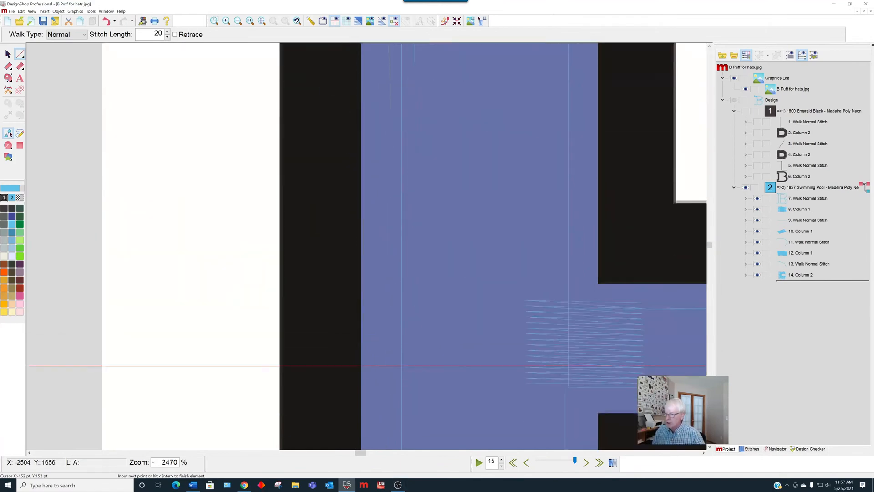
pyautogui.scroll(-3, 401, 371)
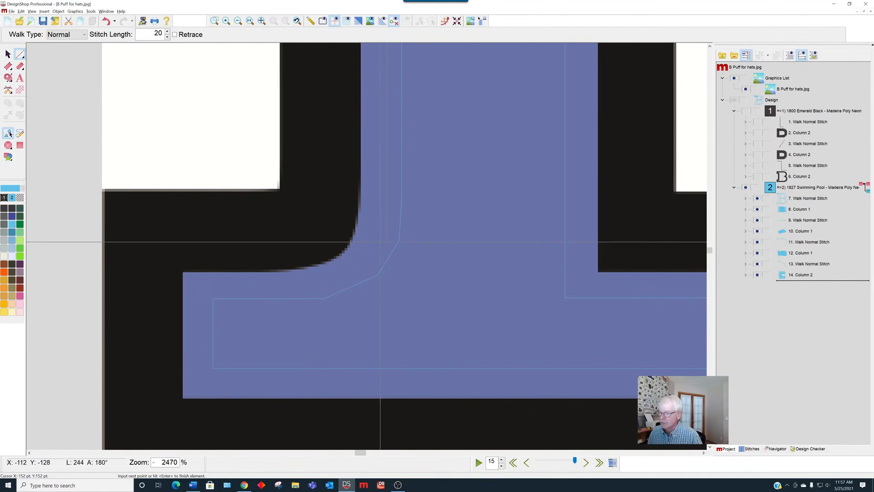
pyautogui.click(380, 281)
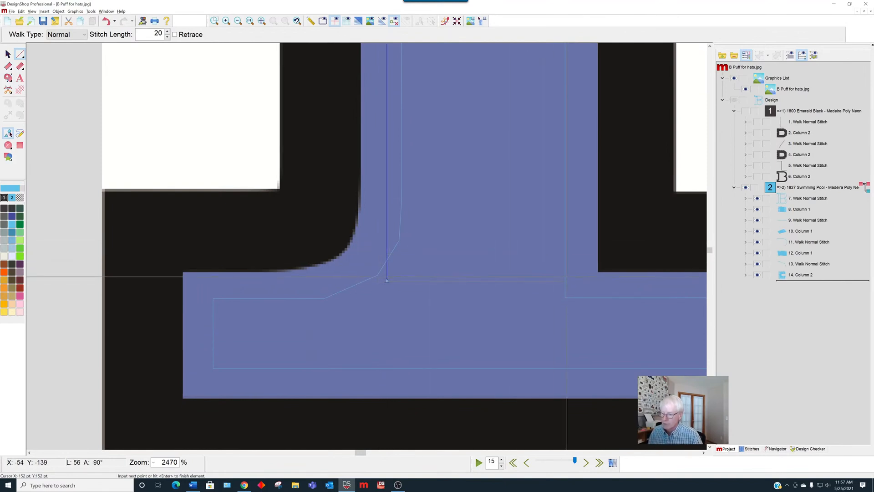
pyautogui.click(564, 281)
pyautogui.press('Return')
# - Draw a satin Column 1 patch across the base of the stem, spanning its full width above the lower serif
pyautogui.press('c')
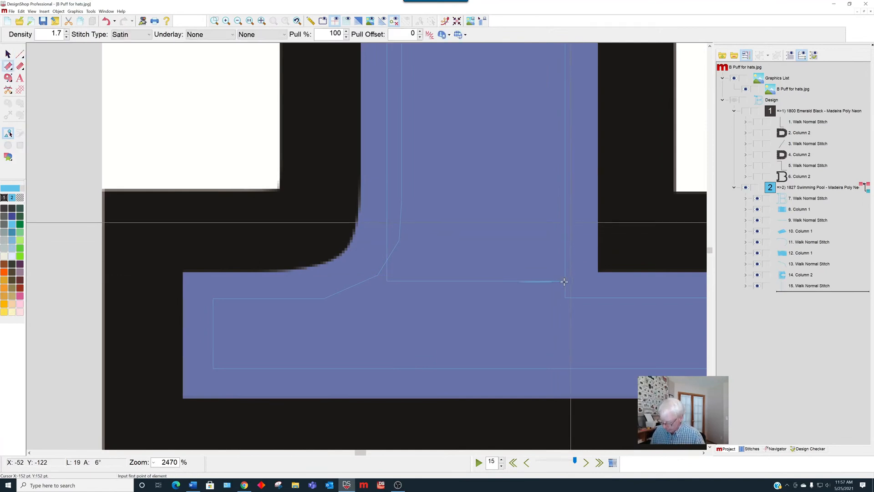
pyautogui.click(564, 281)
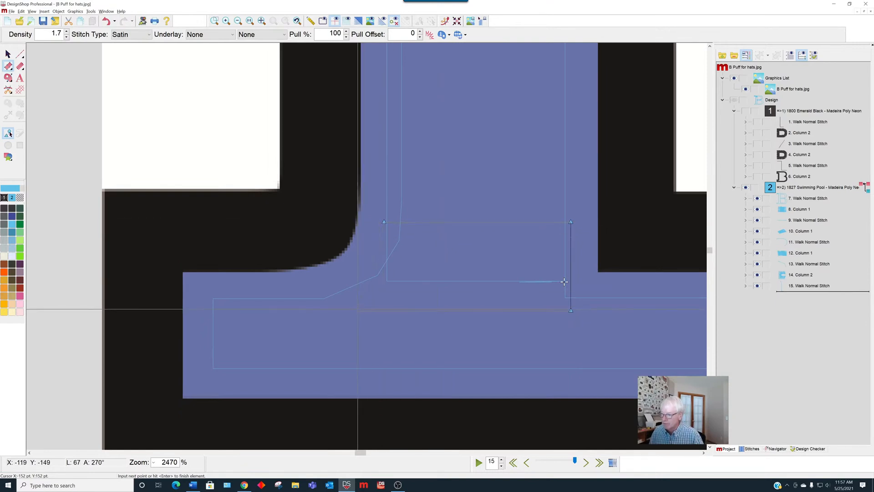
pyautogui.click(357, 310)
pyautogui.press('Return')
# - Run a short walk stitch diagonally from the stem's base patch into the tip of the lower serif
pyautogui.press('w')
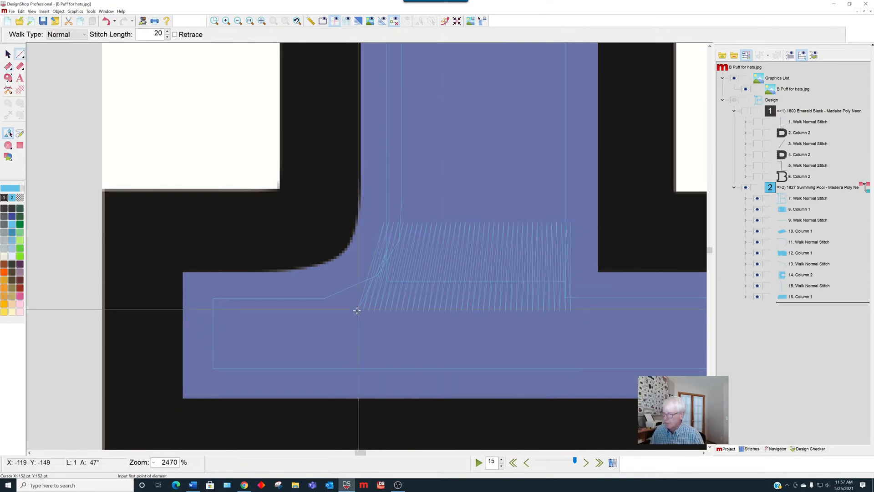
pyautogui.click(334, 305)
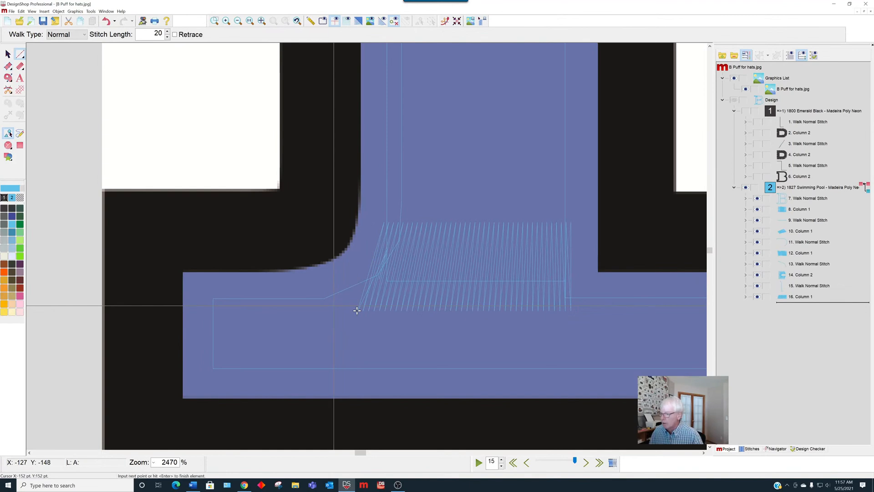
pyautogui.click(236, 361)
pyautogui.press('Return')
pyautogui.scroll(-5, 236, 360)
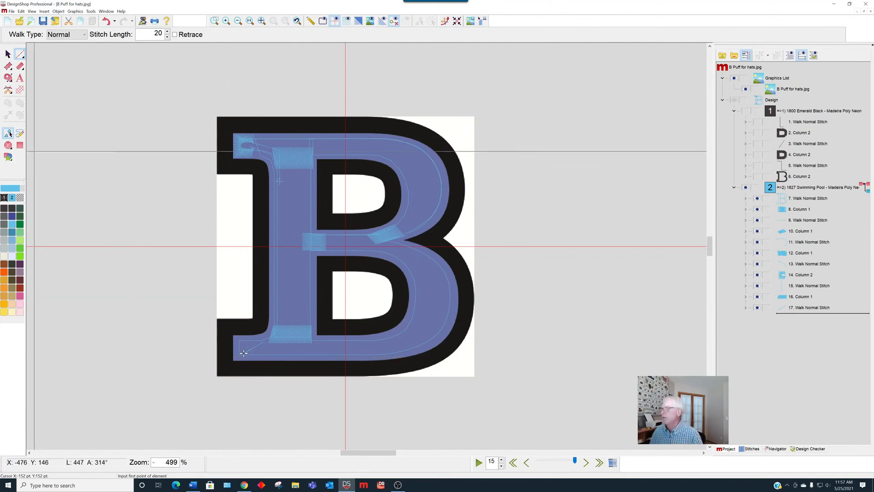
# - Show the Puff Cap Shapes custom designs and place the 3 sided cap over the tip of the lower serif
pyautogui.click(7, 156)
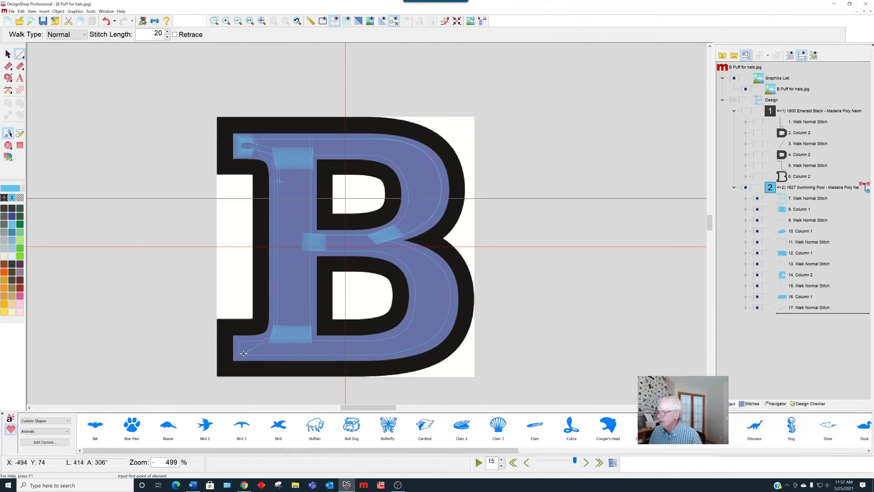
pyautogui.click(46, 421)
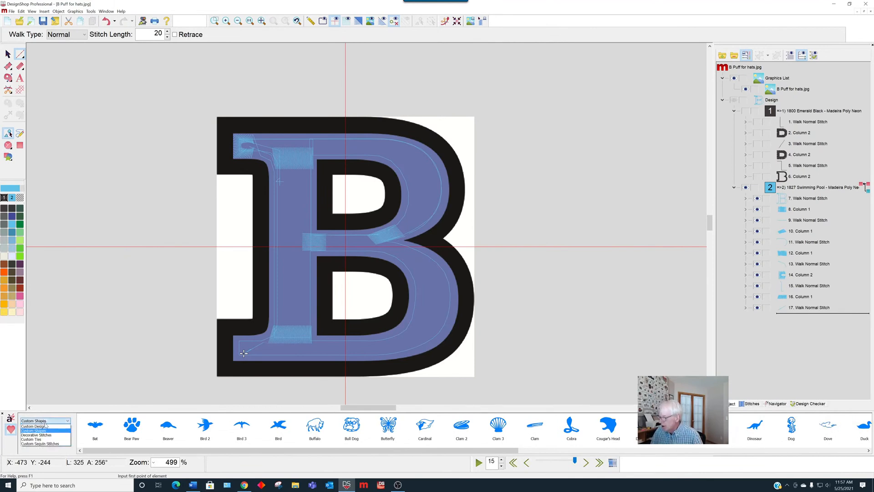
pyautogui.click(47, 426)
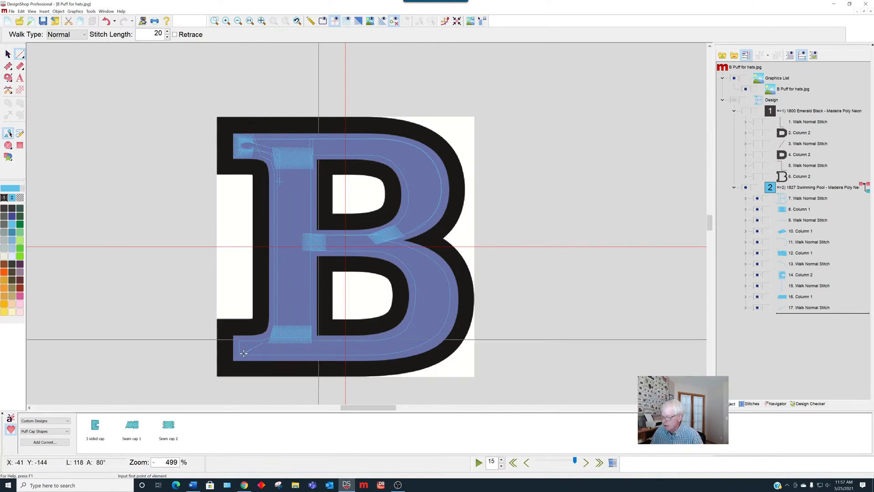
pyautogui.press('Escape')
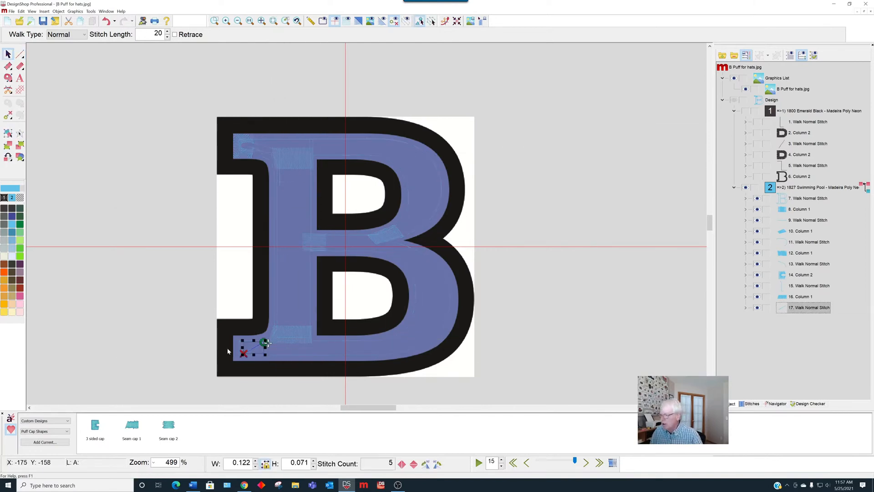
pyautogui.click(174, 351)
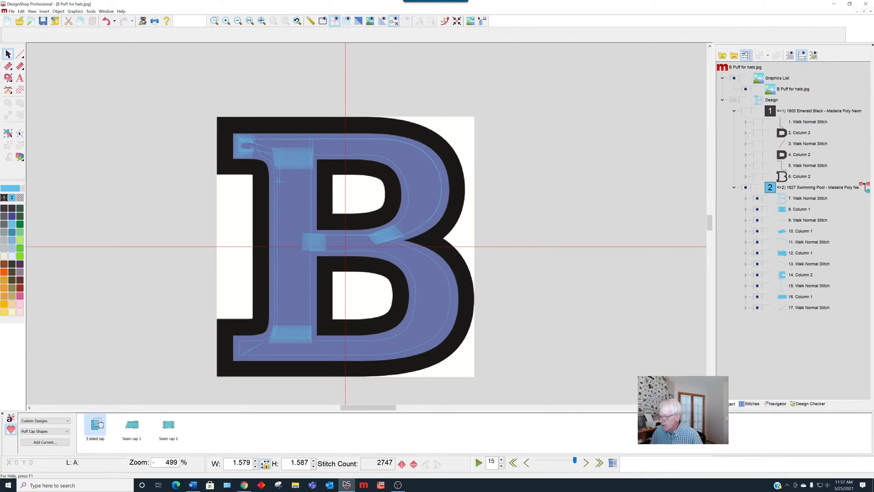
pyautogui.moveTo(99, 423); pyautogui.dragTo(222, 352)
pyautogui.scroll(3, 244, 353)
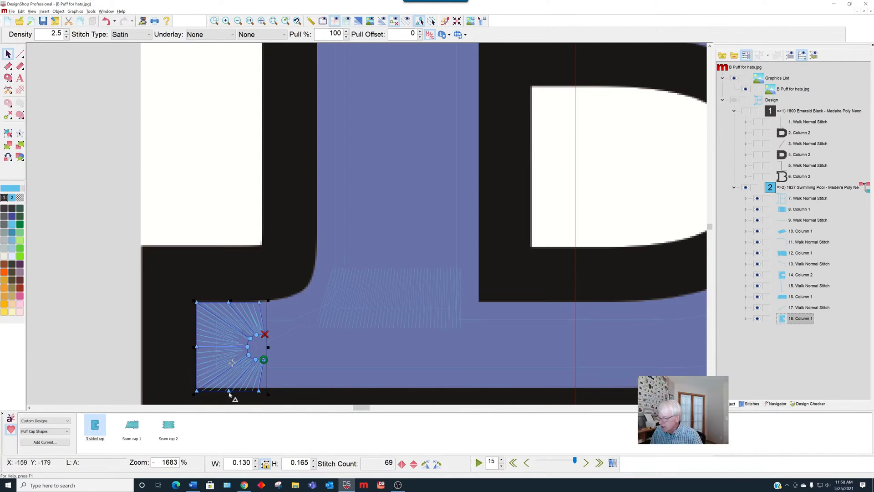
# - Adjust the lower serif cap's upper and lower edges to fit within the serif, at a height of 0.146
pyautogui.moveTo(230, 392); pyautogui.dragTo(232, 389)
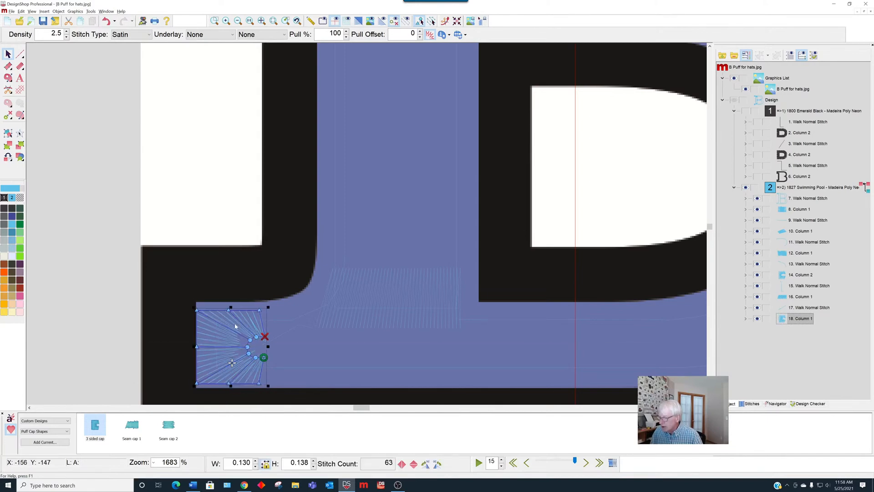
pyautogui.moveTo(230, 305); pyautogui.dragTo(230, 302)
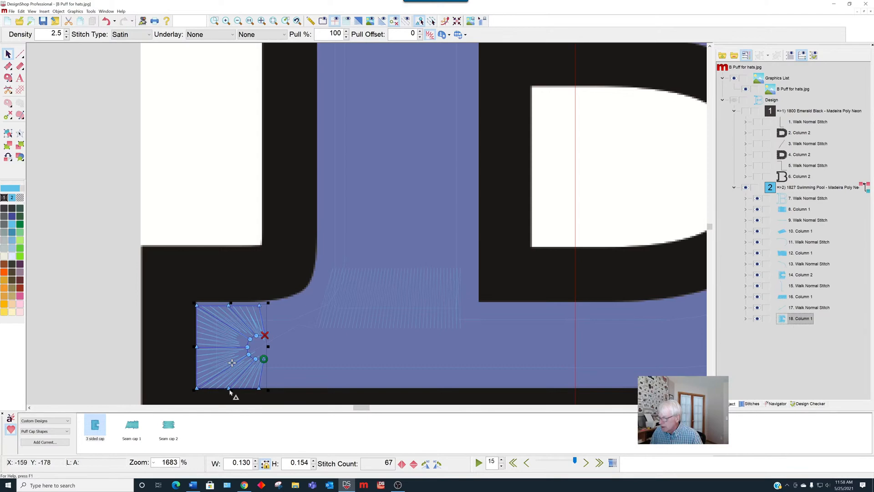
pyautogui.moveTo(231, 390); pyautogui.dragTo(231, 387)
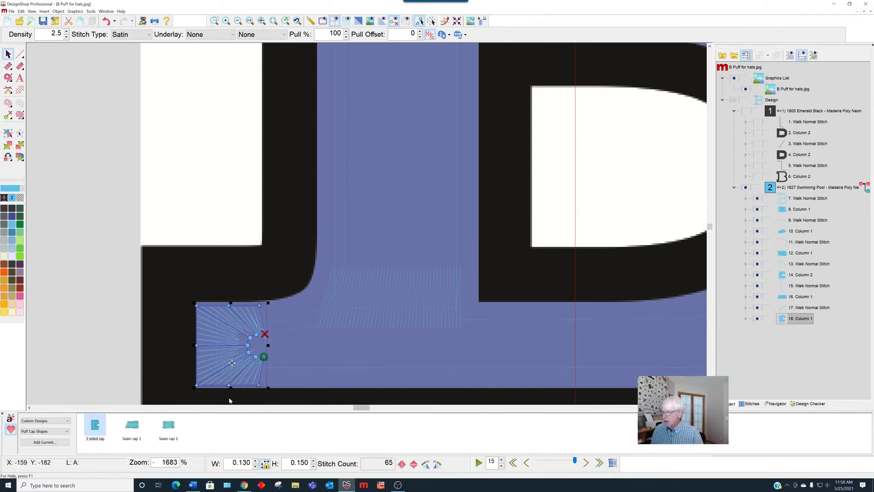
pyautogui.moveTo(230, 388); pyautogui.dragTo(230, 385)
pyautogui.scroll(-2, 273, 392)
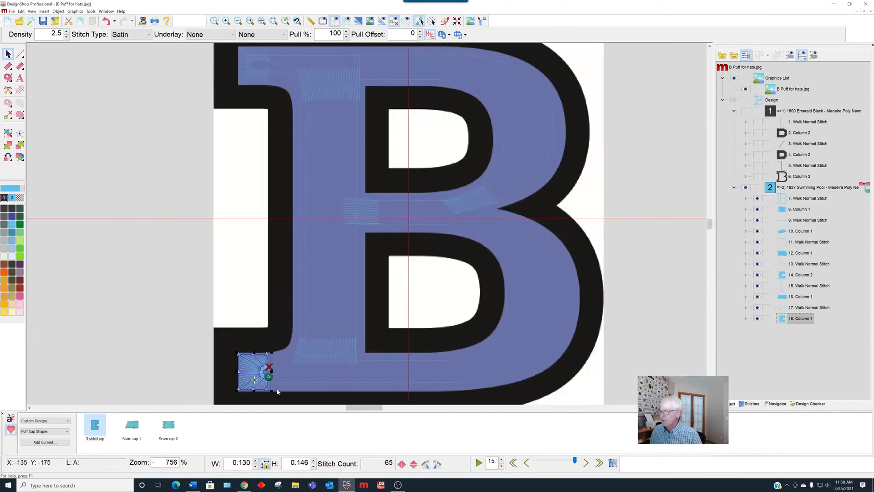
pyautogui.scroll(2, 268, 395)
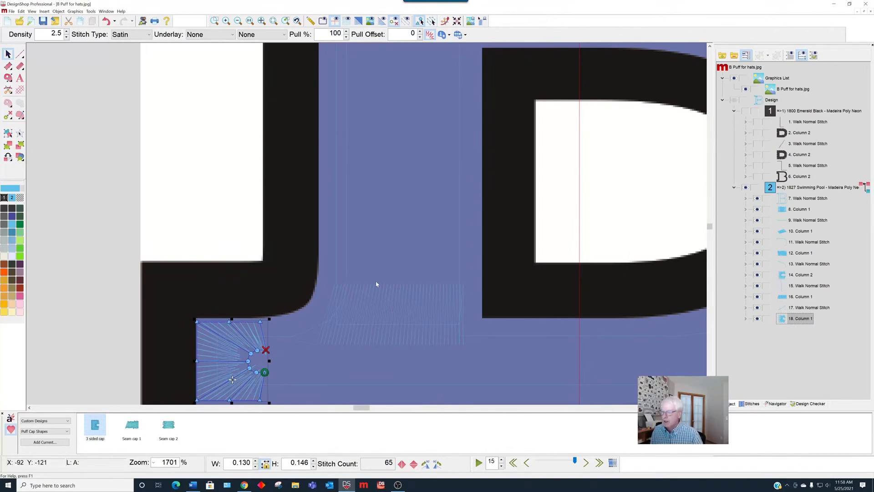
# - Review the lower serif cap's Random Edge effect settings and compare them with the cap's inner edge points
pyautogui.rightClick(226, 341)
pyautogui.click(243, 344)
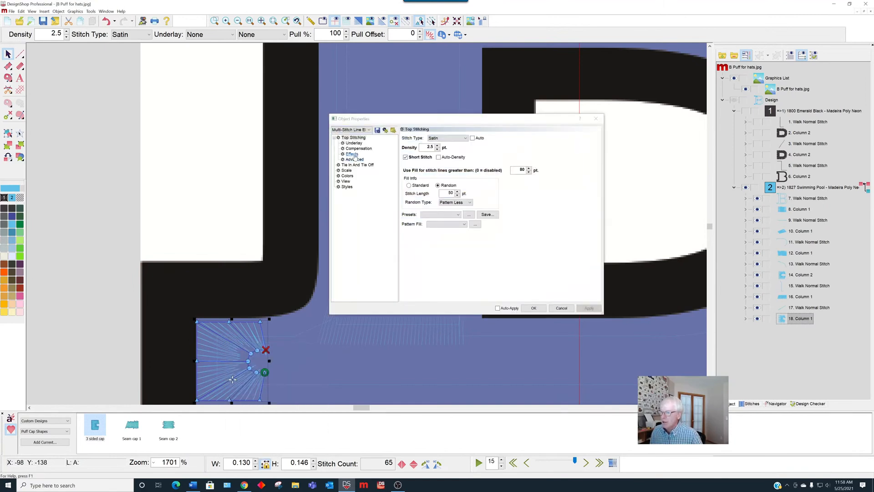
pyautogui.click(353, 155)
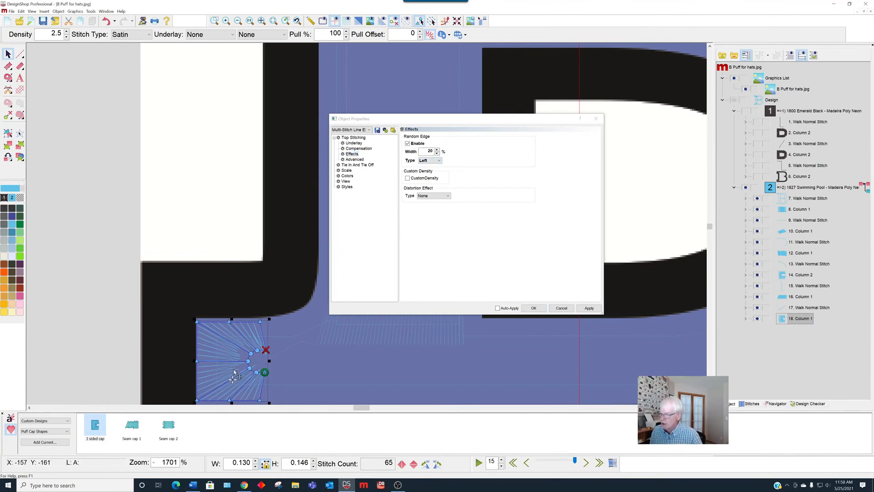
pyautogui.scroll(-1, 234, 359)
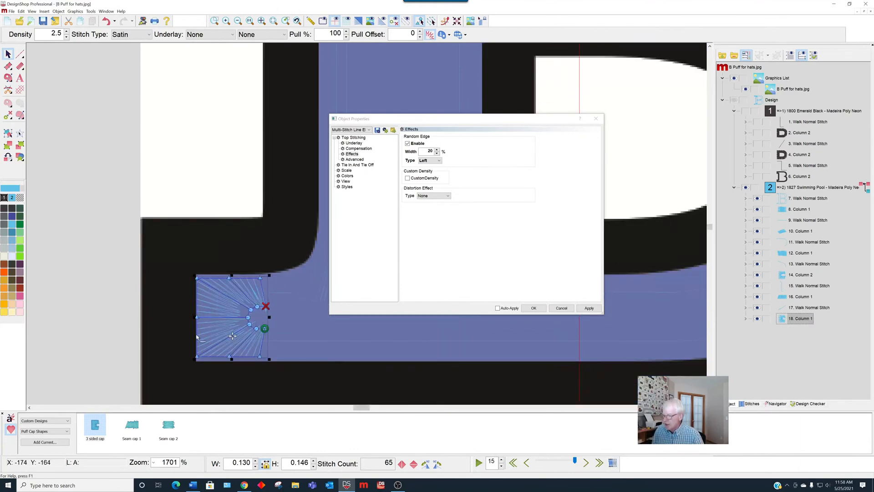
pyautogui.click(198, 356)
pyautogui.press('Tab')
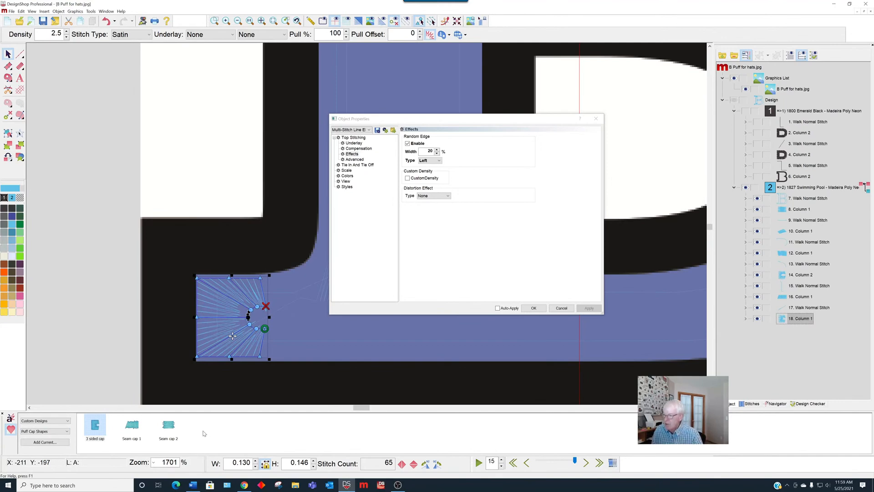
pyautogui.click(533, 308)
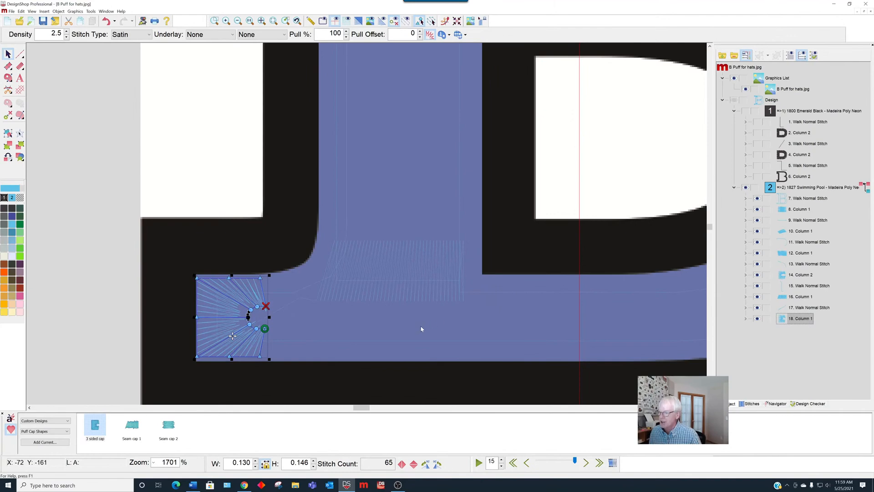
# - Replace the hand-drawn upper serif patch with the 3 sided cap, sequenced directly after walk stitch 13
pyautogui.scroll(-2, 421, 329)
pyautogui.scroll(1, 416, 326)
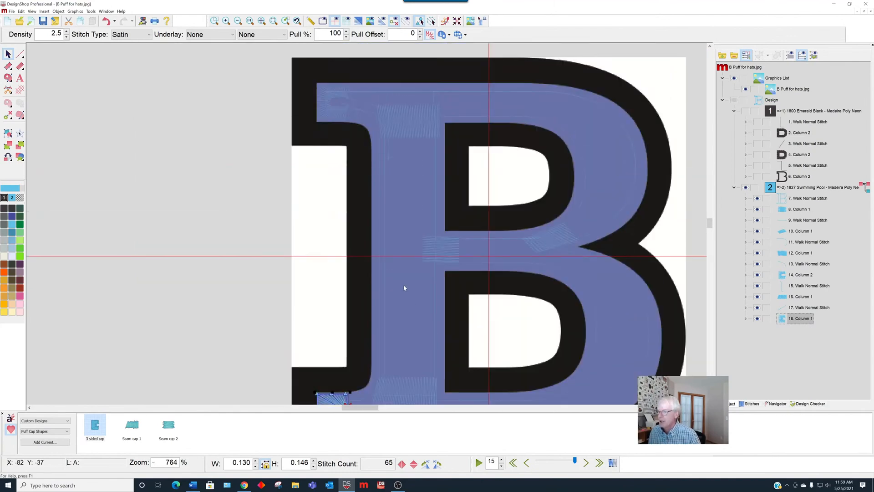
pyautogui.click(337, 114)
pyautogui.press('Delete')
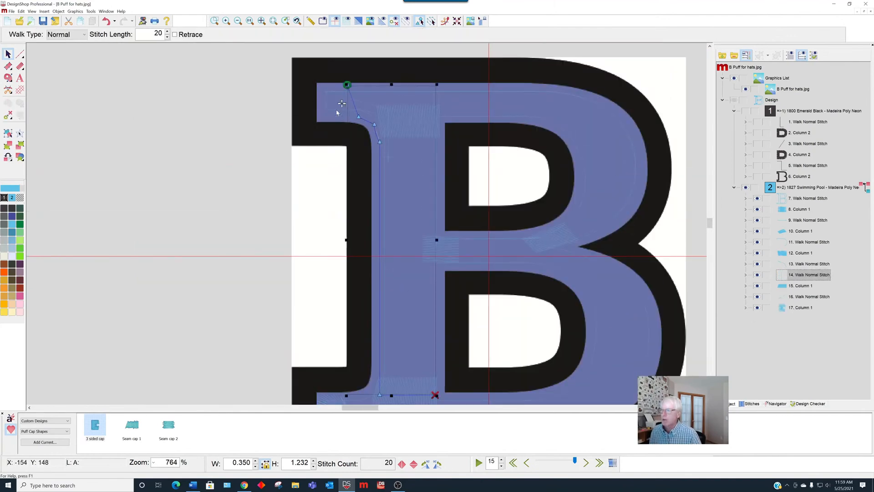
pyautogui.click(791, 265)
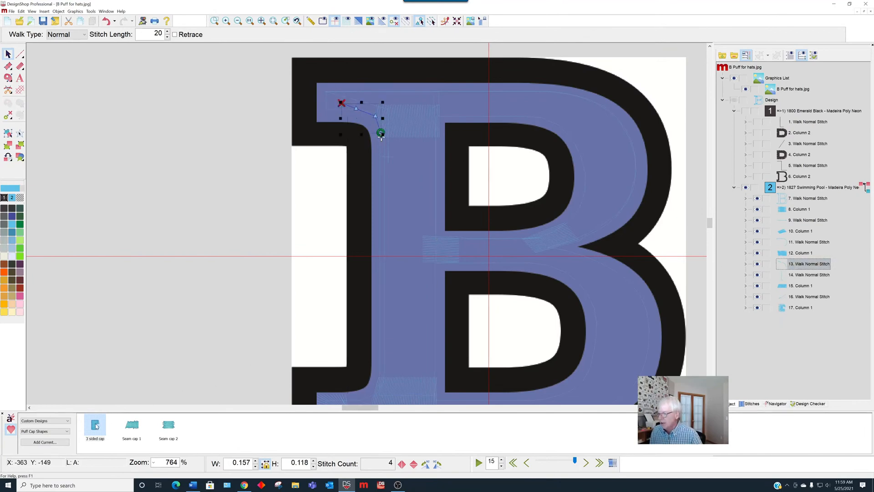
pyautogui.moveTo(96, 426); pyautogui.dragTo(322, 119)
pyautogui.scroll(5, 327, 104)
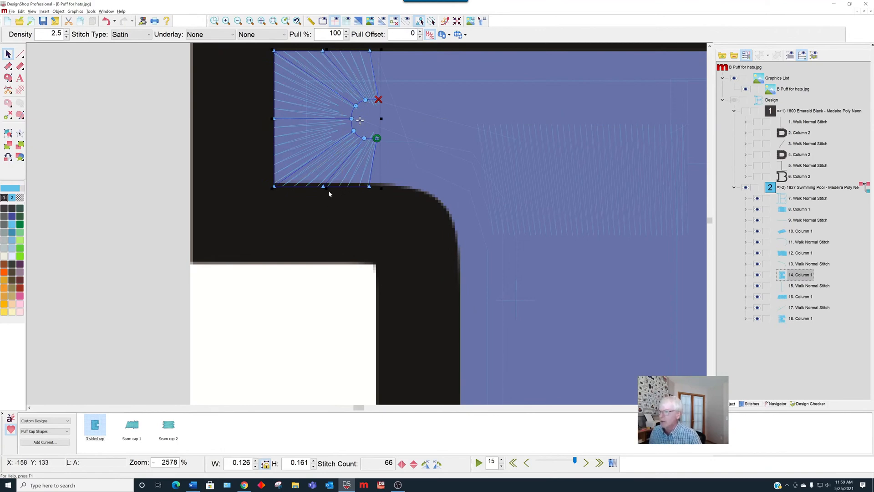
# - Reduce the upper serif cap's height to 0.146 and nudge it upward to fit within the serif
pyautogui.moveTo(326, 189); pyautogui.dragTo(325, 178)
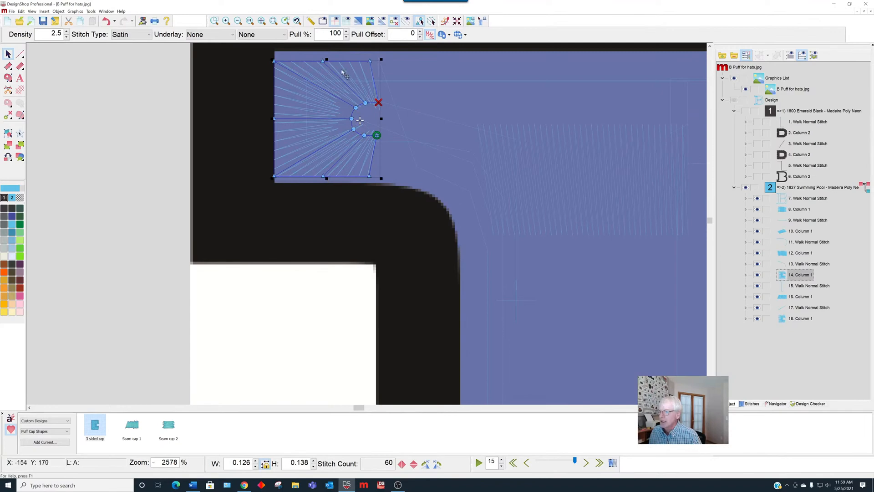
pyautogui.moveTo(326, 58); pyautogui.dragTo(326, 56)
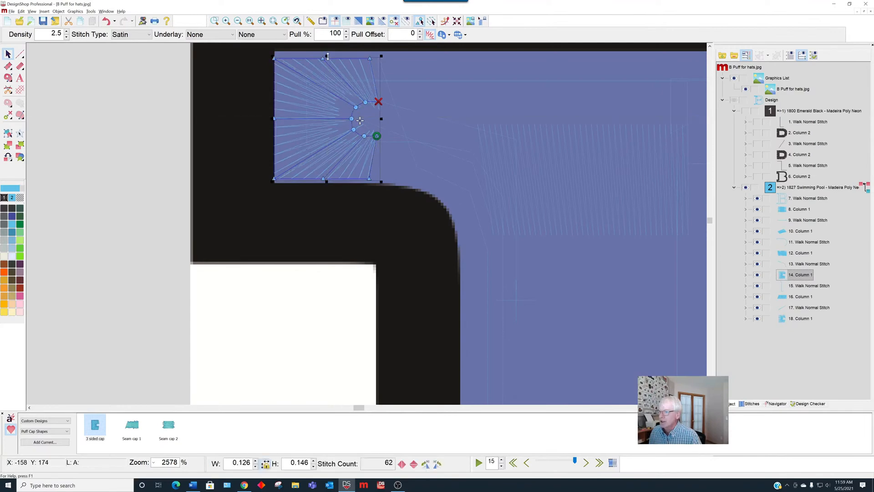
pyautogui.press('Up')
pyautogui.press('Up')
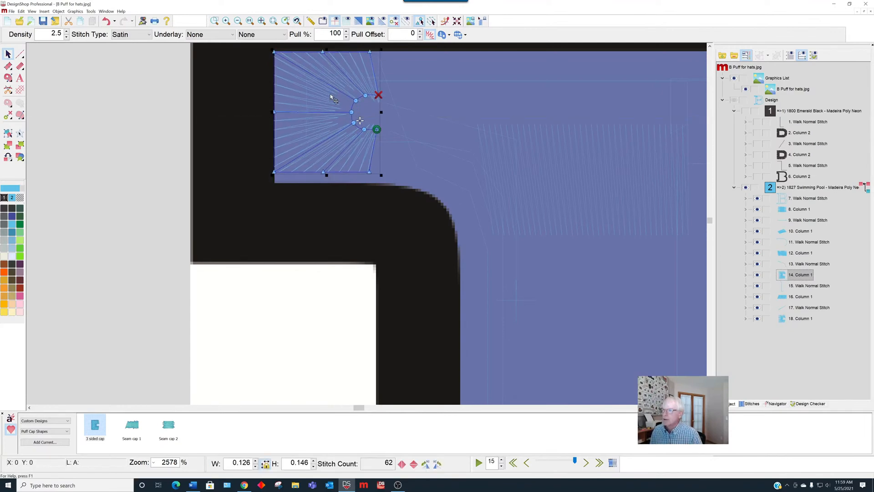
pyautogui.press('Down')
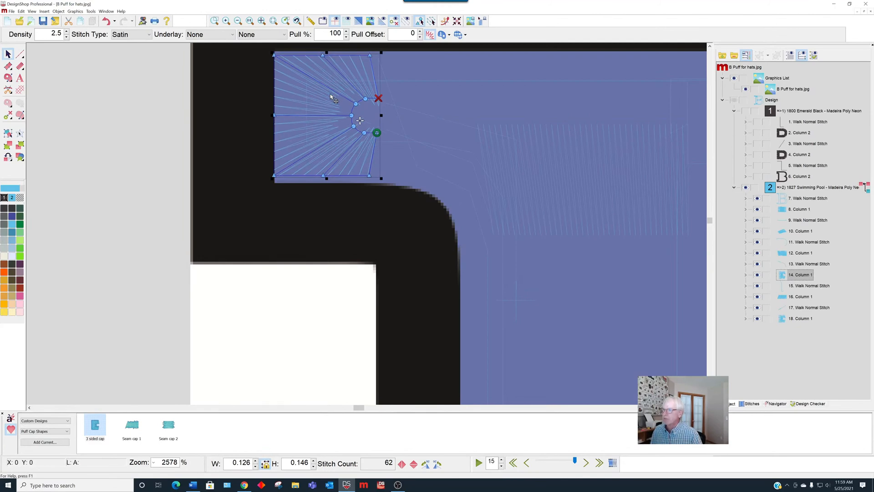
pyautogui.scroll(-4, 300, 243)
pyautogui.click(226, 277)
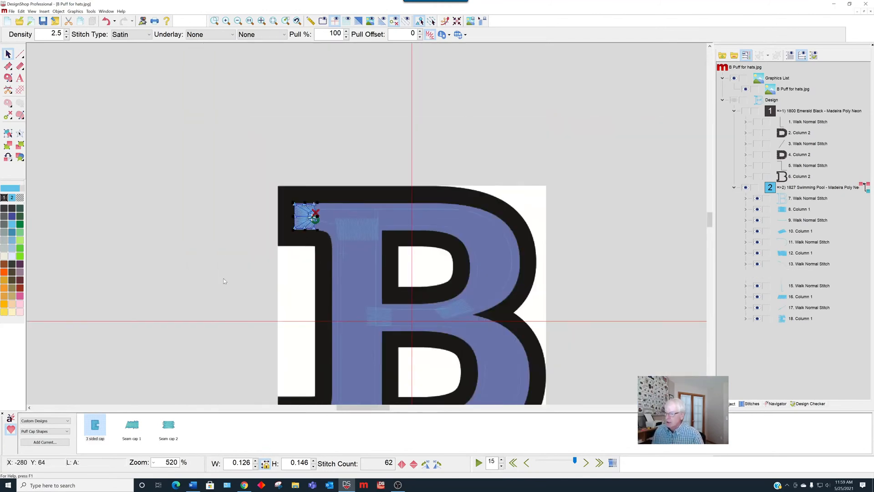
# - Enable the Random Edge effect at 20% width on both sides of the four satin patches in the stem, crossbar and bowl junction
pyautogui.scroll(-2, 226, 277)
pyautogui.click(448, 224)
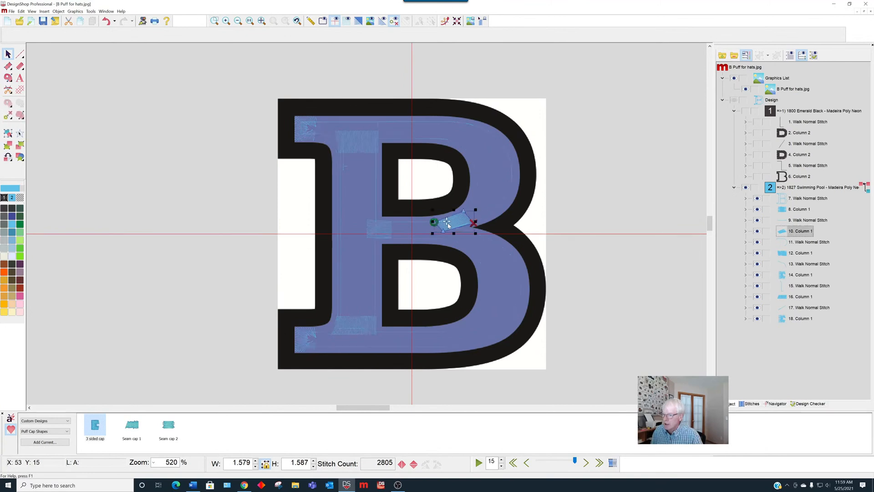
pyautogui.keyDown('ctrl'); pyautogui.click(387, 230); pyautogui.keyUp('ctrl')
pyautogui.keyDown('ctrl'); pyautogui.click(364, 147); pyautogui.keyUp('ctrl')
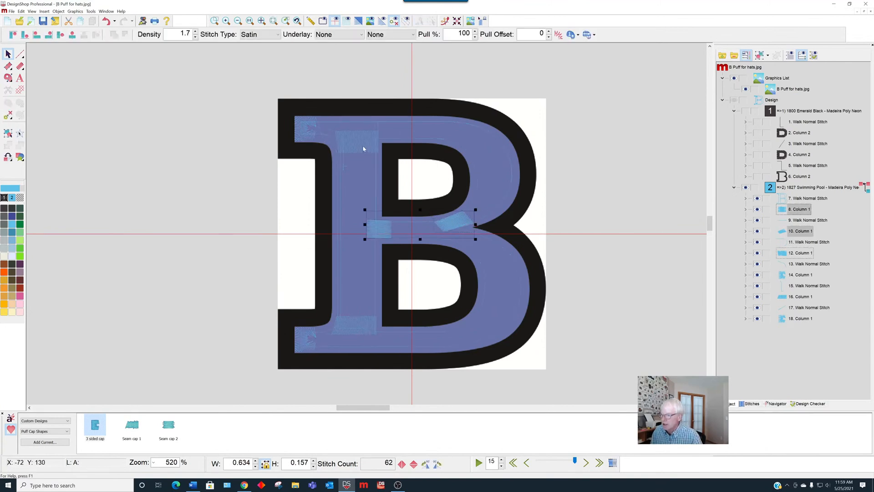
pyautogui.keyDown('ctrl'); pyautogui.click(361, 328); pyautogui.keyUp('ctrl')
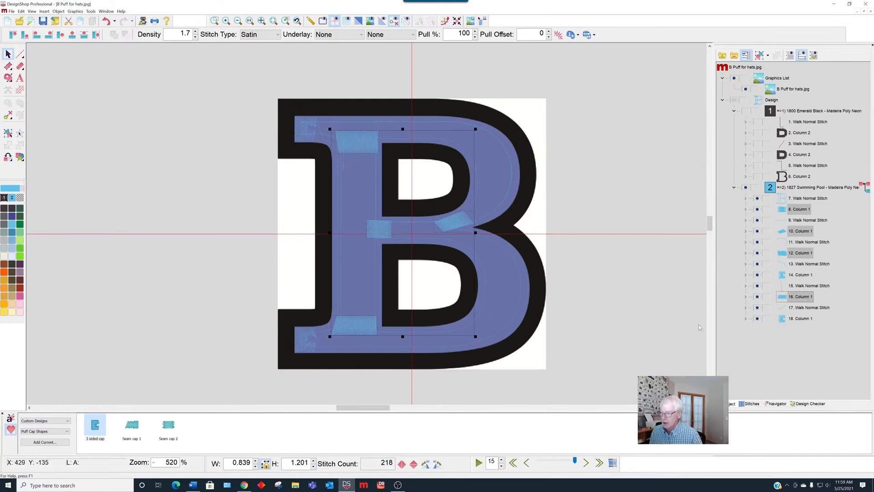
pyautogui.rightClick(450, 226)
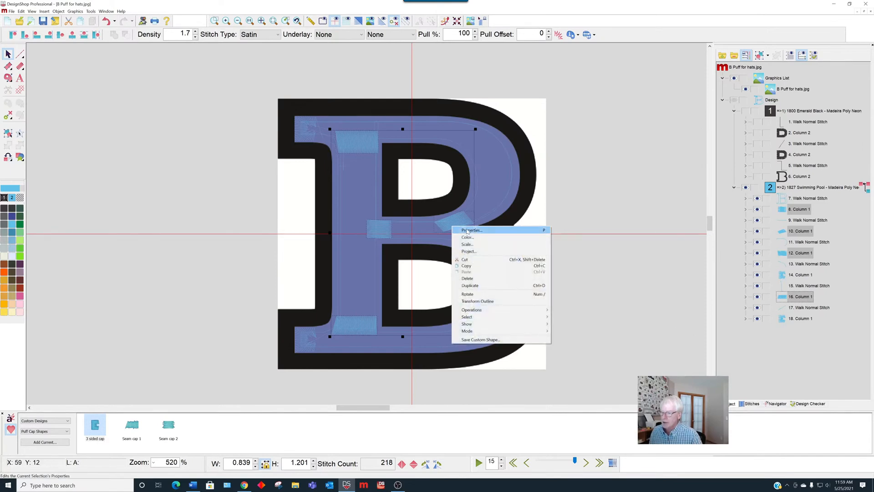
pyautogui.click(468, 230)
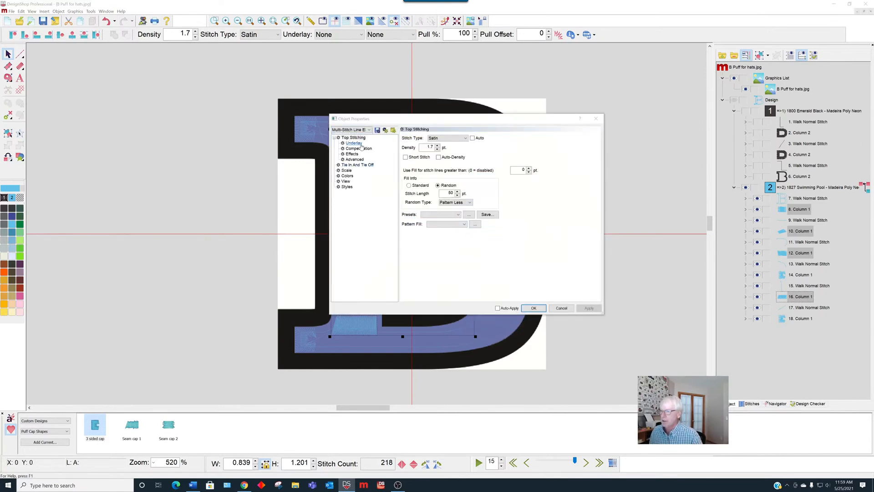
pyautogui.click(352, 155)
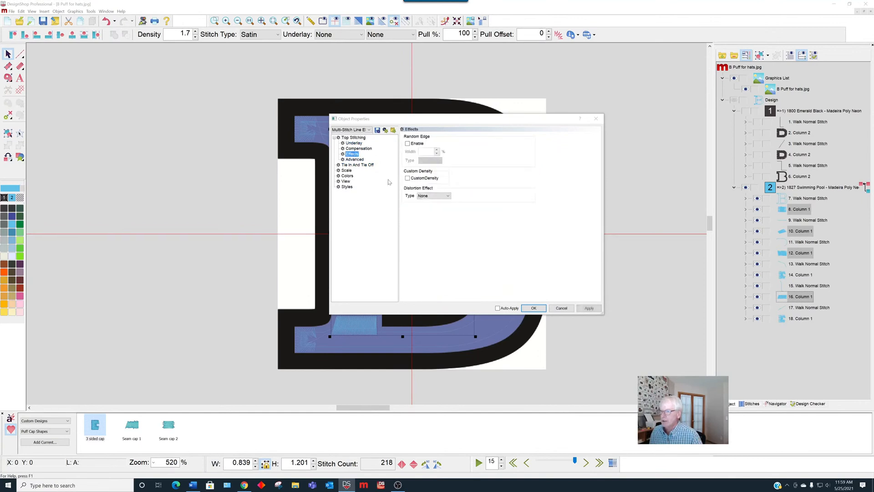
pyautogui.click(407, 144)
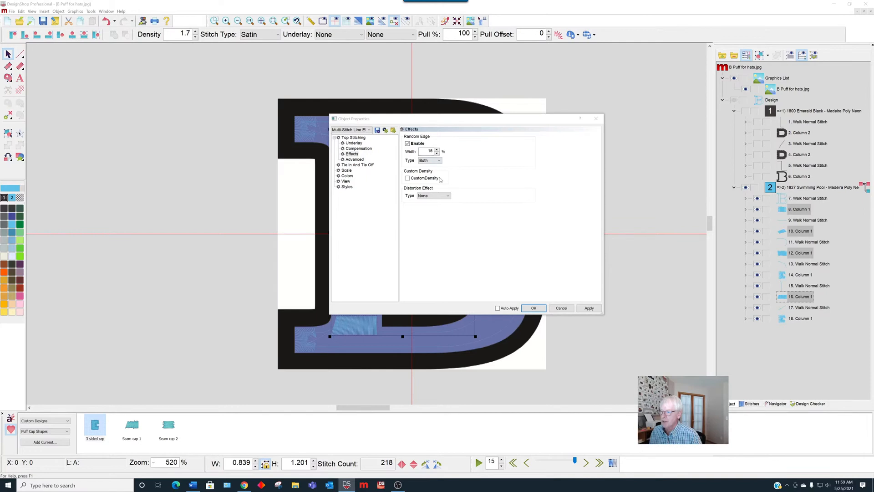
pyautogui.click(437, 150)
pyautogui.click(588, 308)
pyautogui.moveTo(440, 127); pyautogui.dragTo(672, 87)
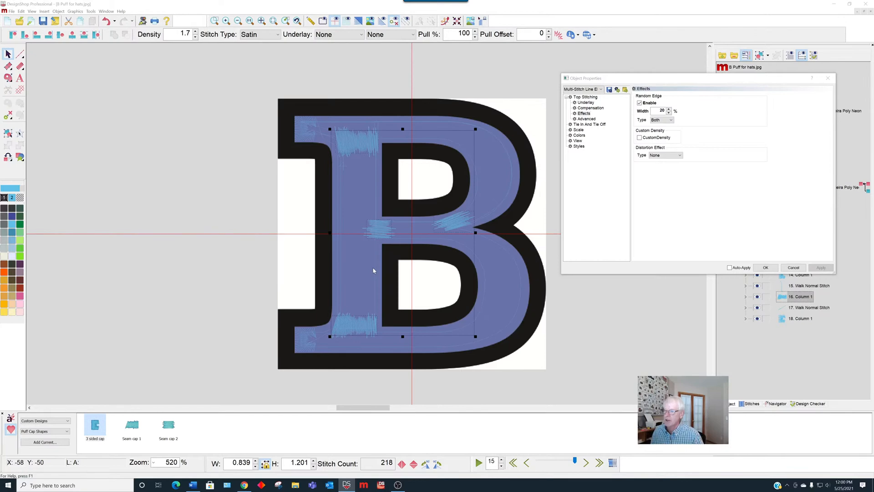
pyautogui.click(766, 268)
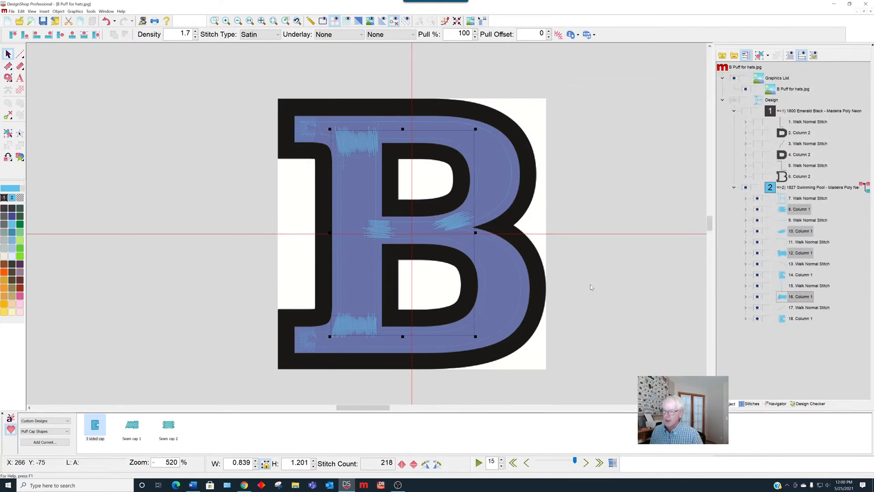
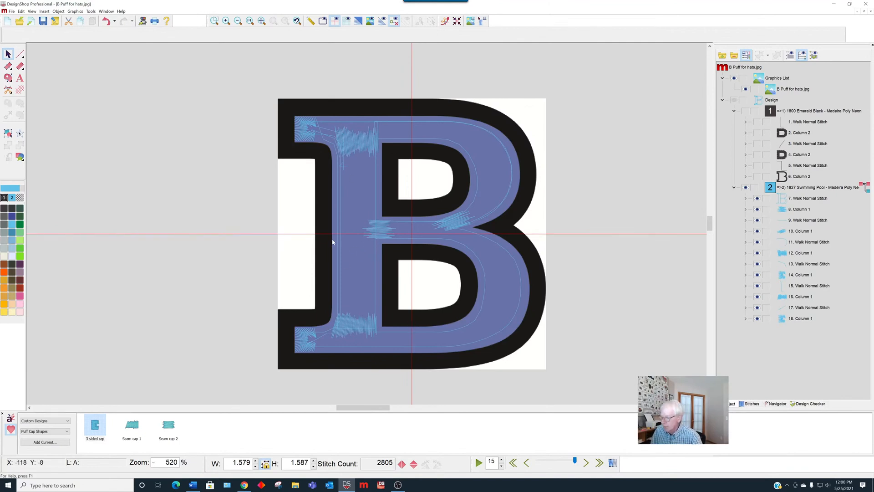
# - Digitize a walk stitch from the lower serif cap up along the stem into the upper serif cap
pyautogui.press('w')
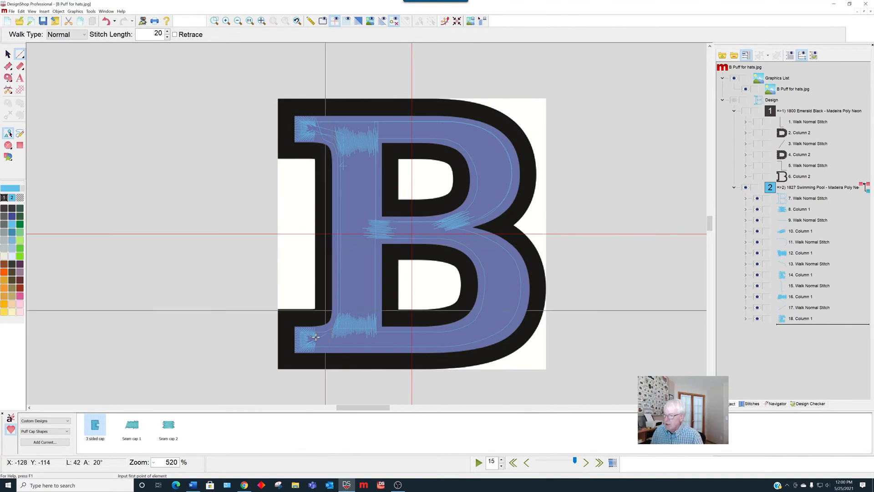
pyautogui.scroll(1, 332, 335)
pyautogui.scroll(1, 308, 339)
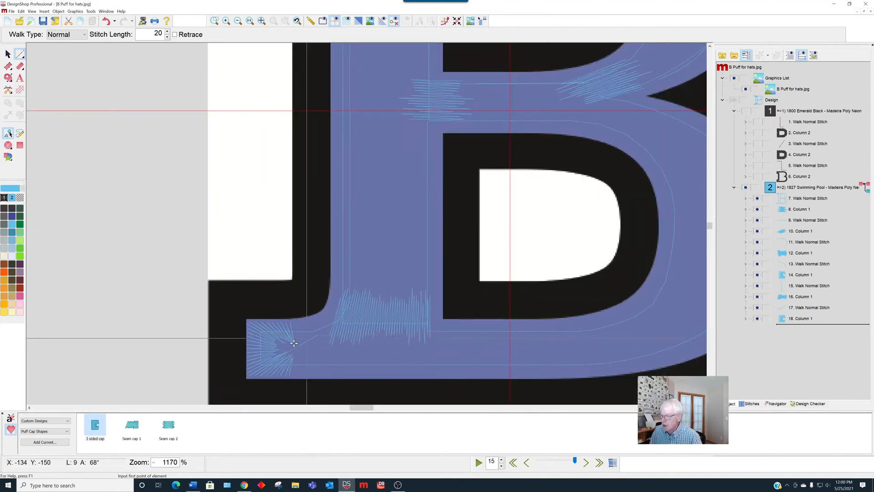
pyautogui.click(307, 339)
pyautogui.click(341, 325)
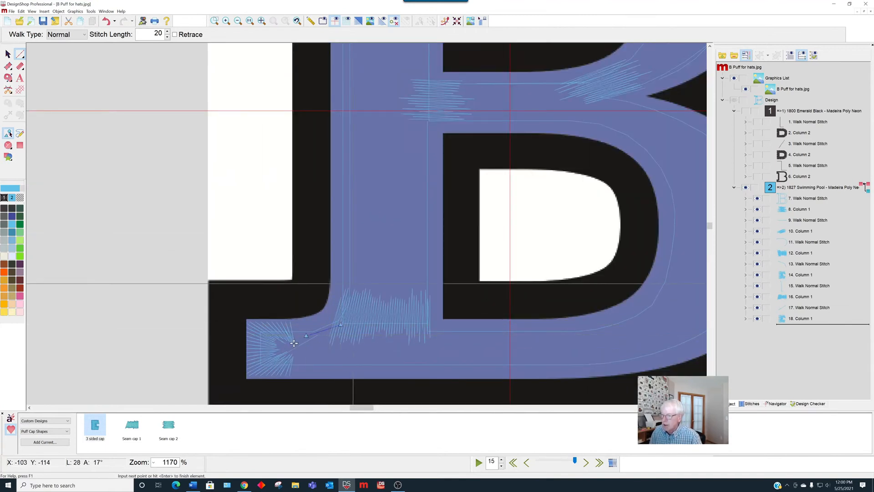
pyautogui.click(348, 283)
pyautogui.scroll(5, 327, 90)
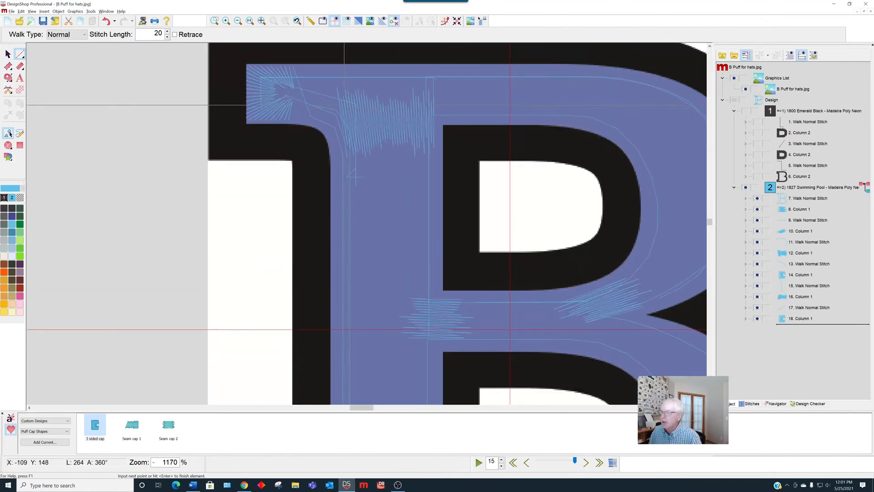
pyautogui.click(349, 116)
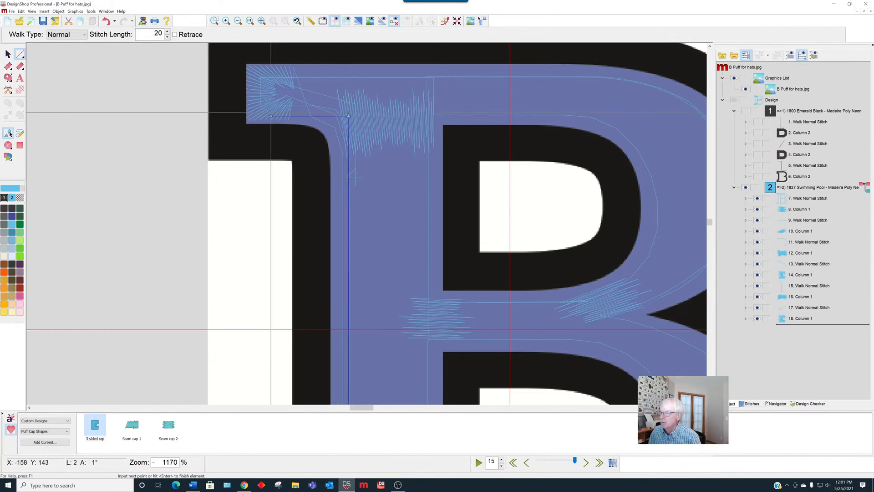
pyautogui.press('Return')
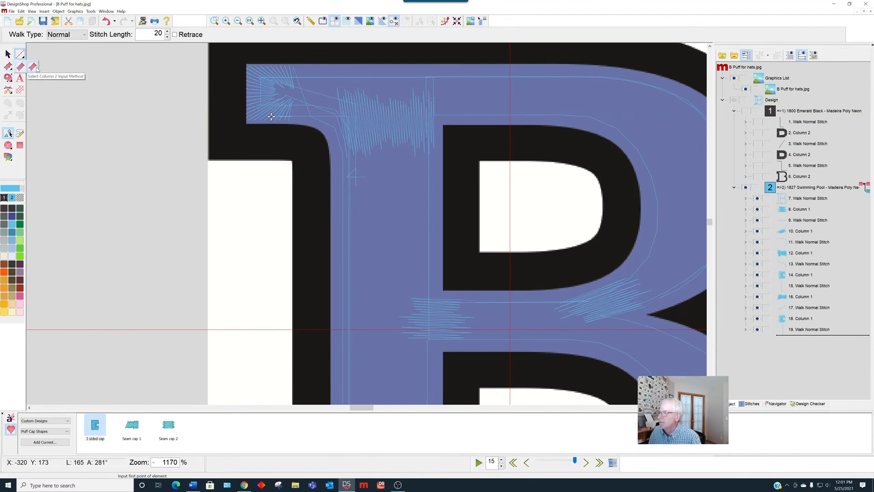
# - Trace the outer edge of a Column 2 from the upper serif's top corner around the upper bowl to the middle crossbar
pyautogui.click(8, 66)
pyautogui.press('Right')
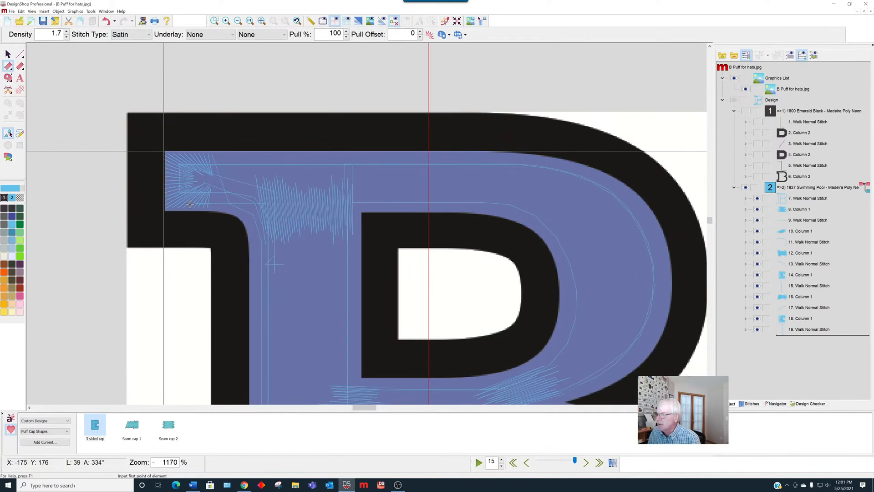
pyautogui.click(165, 151)
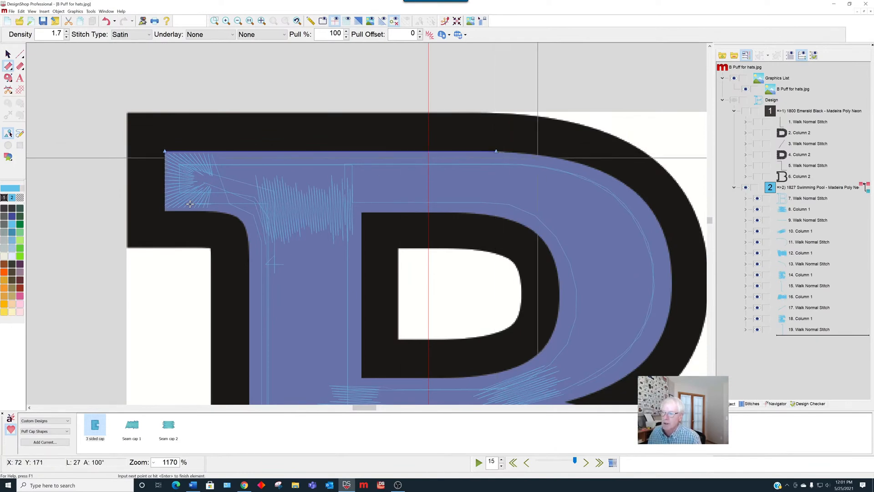
pyautogui.click(496, 150)
pyautogui.click(550, 156)
pyautogui.click(603, 171)
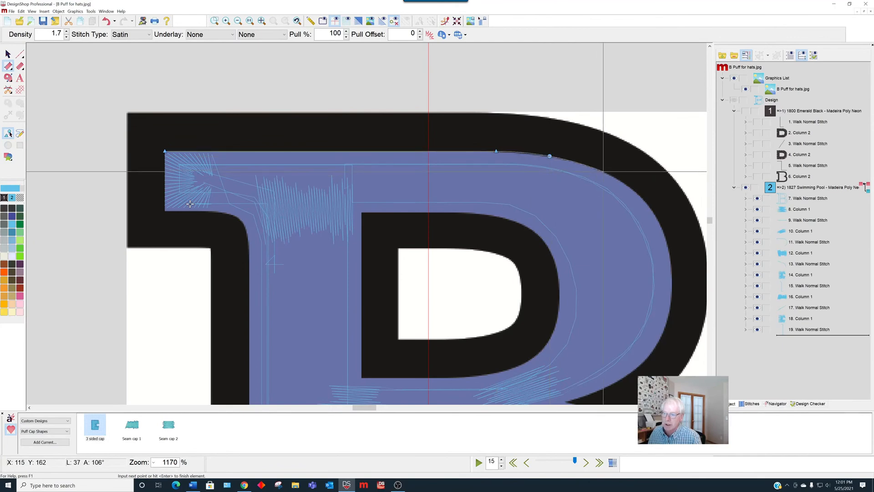
pyautogui.click(643, 200)
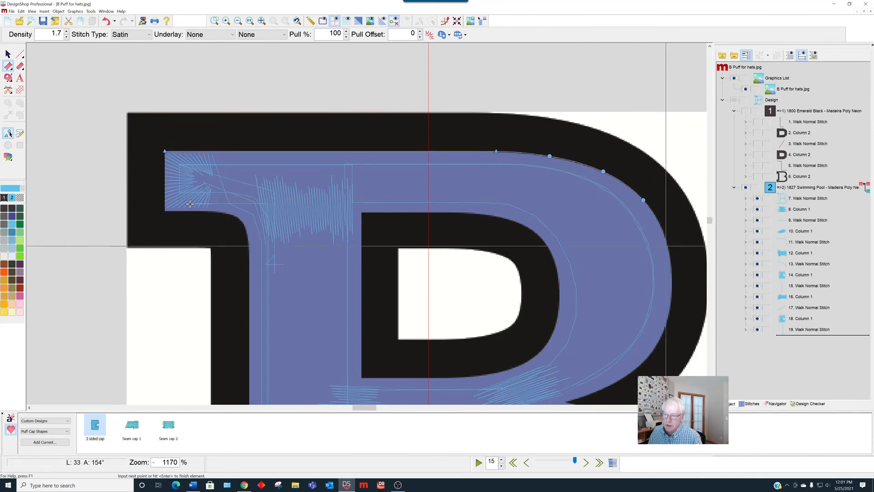
pyautogui.click(669, 251)
pyautogui.click(670, 308)
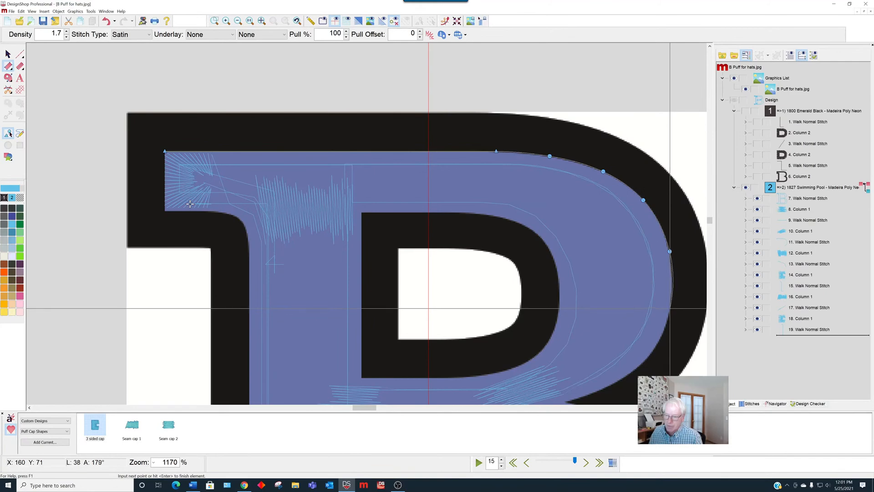
pyautogui.click(645, 360)
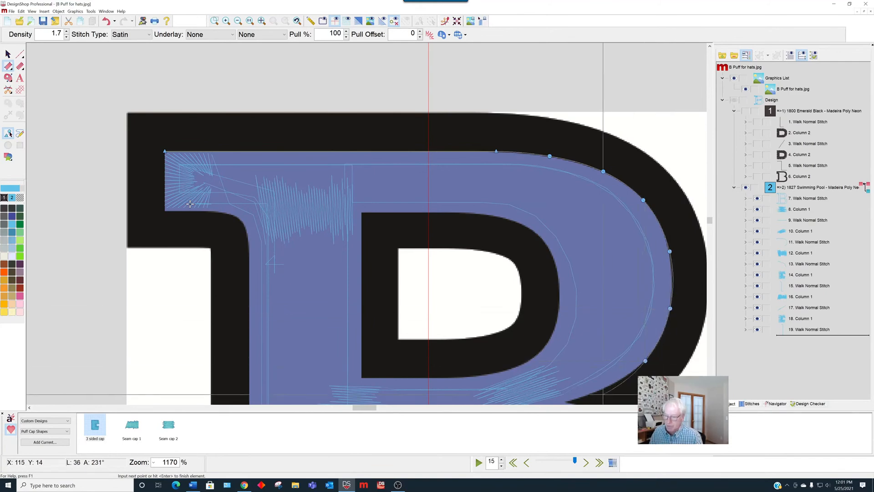
pyautogui.scroll(-3, 428, 319)
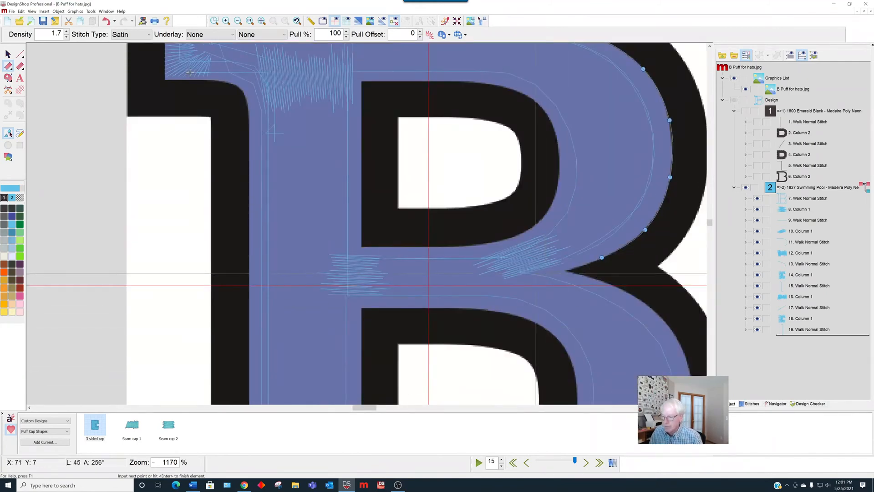
pyautogui.click(537, 279)
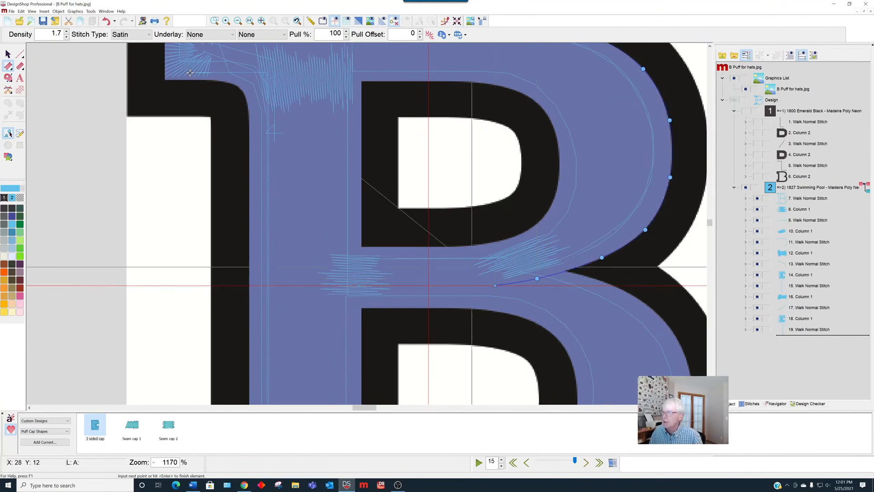
# - Trace the column's inner edge from the upper serif's lower corner around the upper counter to the crossbar and generate the column
pyautogui.scroll(3, 190, 73)
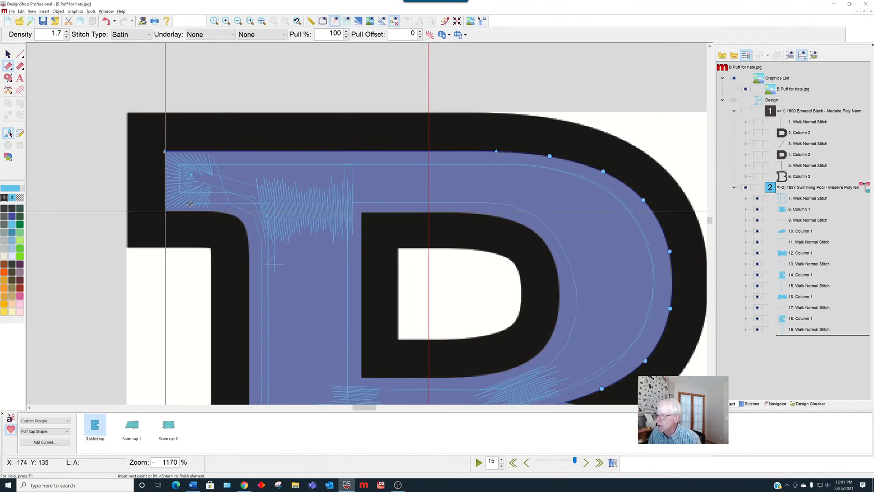
pyautogui.click(165, 212)
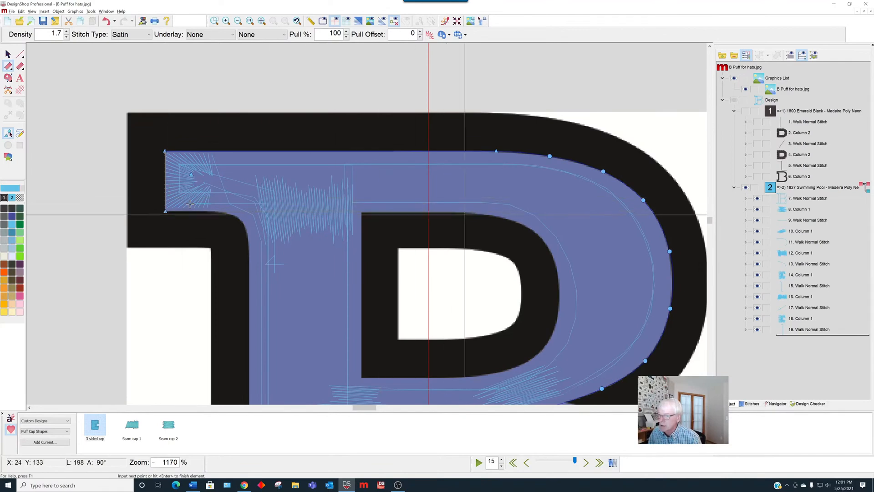
pyautogui.click(466, 211)
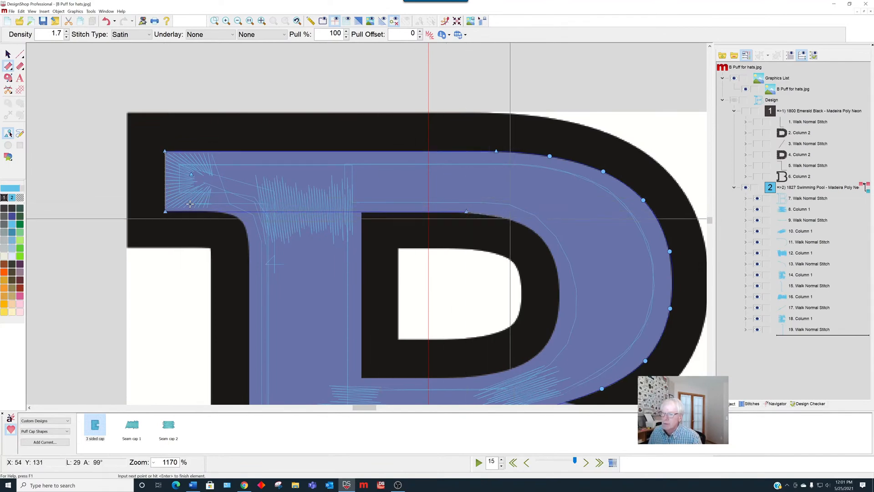
pyautogui.click(511, 218)
pyautogui.click(545, 243)
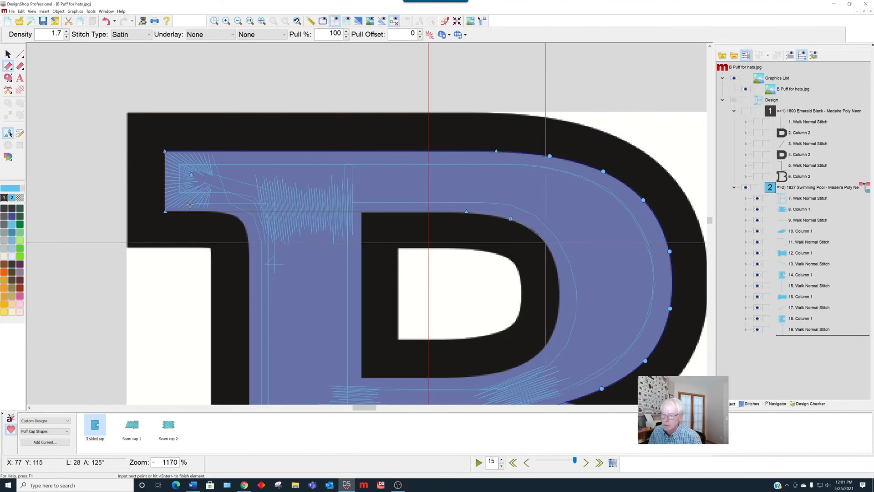
pyautogui.click(559, 283)
pyautogui.click(554, 325)
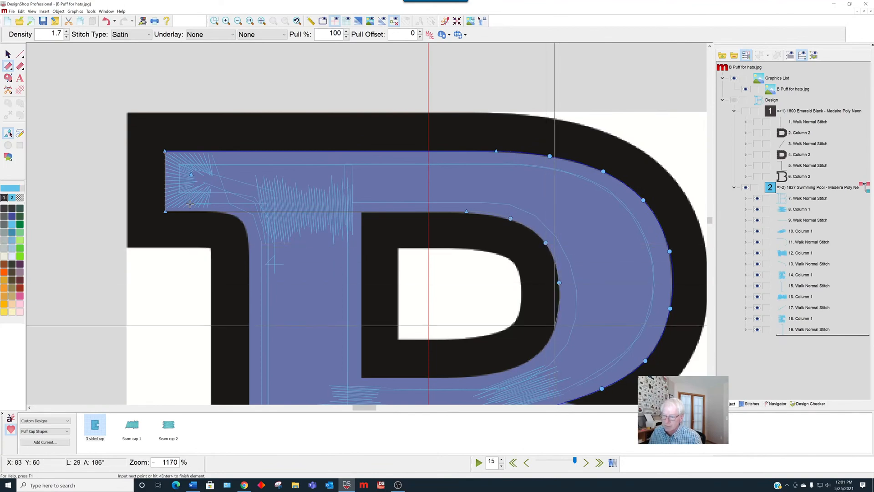
pyautogui.click(537, 355)
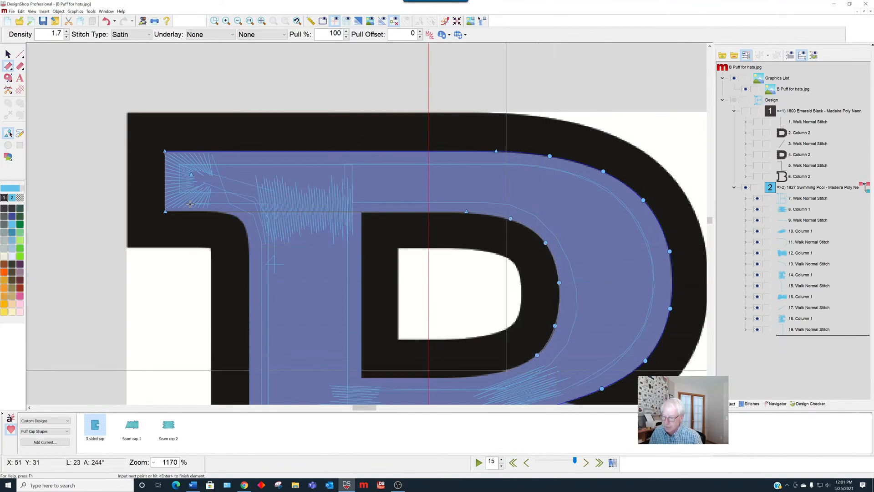
pyautogui.click(506, 371)
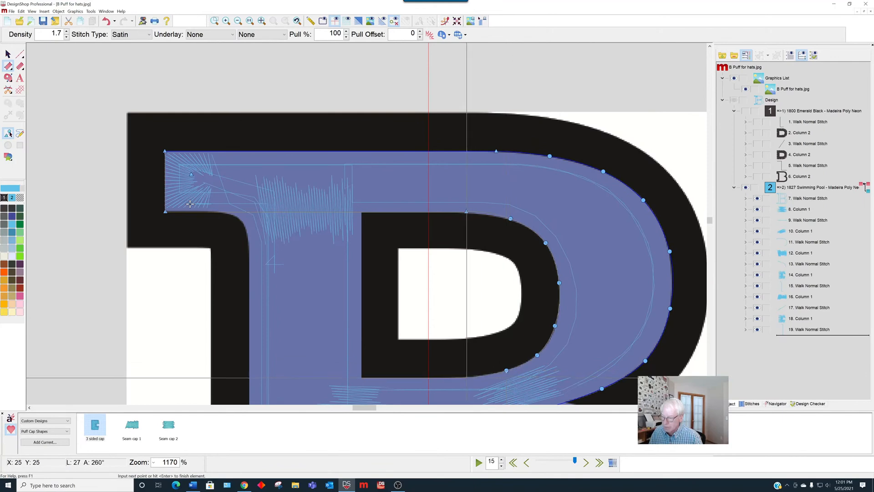
pyautogui.click(459, 378)
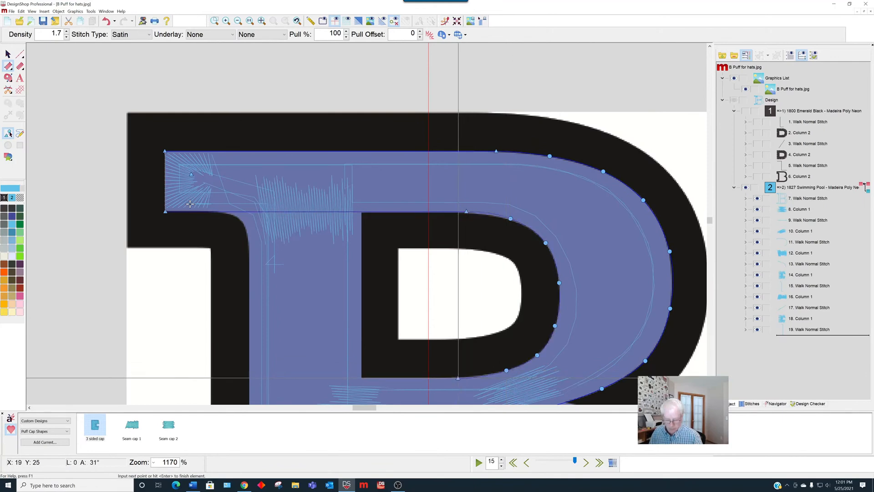
pyautogui.press('Return')
# - Add three stitch direction lines to the new column: at the bowl's start, across its lower curve and vertically across the upper bar
pyautogui.moveTo(482, 213); pyautogui.dragTo(520, 84)
pyautogui.moveTo(551, 337); pyautogui.dragTo(617, 381)
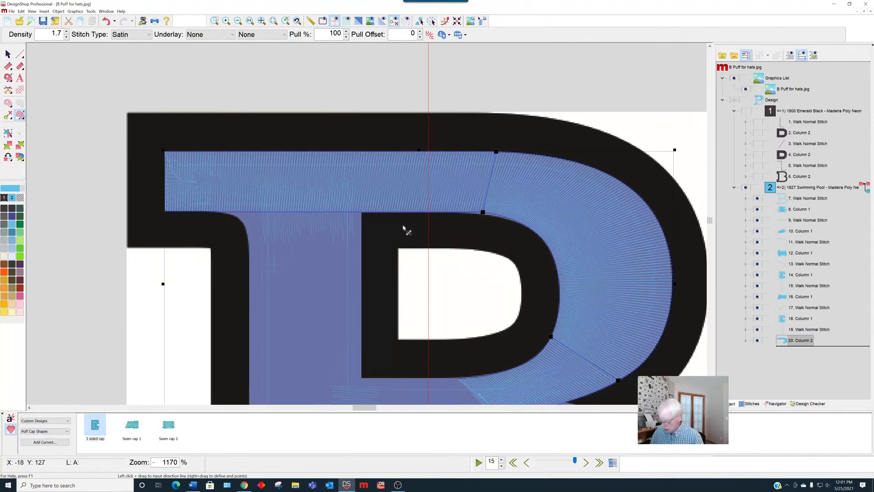
pyautogui.moveTo(405, 227); pyautogui.dragTo(411, 130)
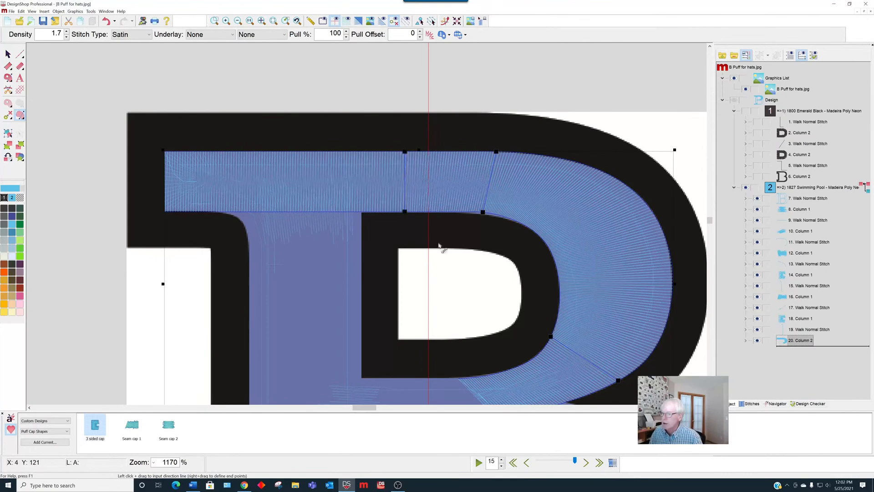
pyautogui.scroll(-1, 444, 298)
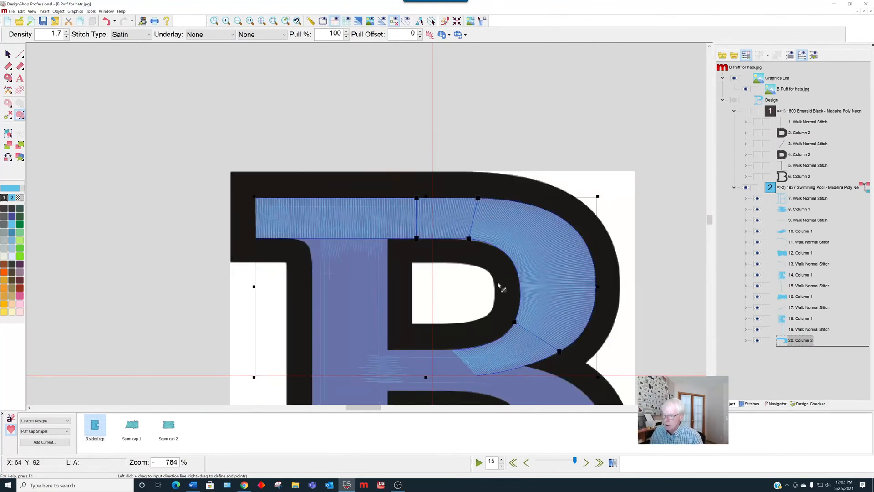
# - Add a stitch direction line across the upper bowl's outer shoulder and nudge the column's serif end inward to a width of 1.287
pyautogui.moveTo(499, 286); pyautogui.dragTo(634, 215)
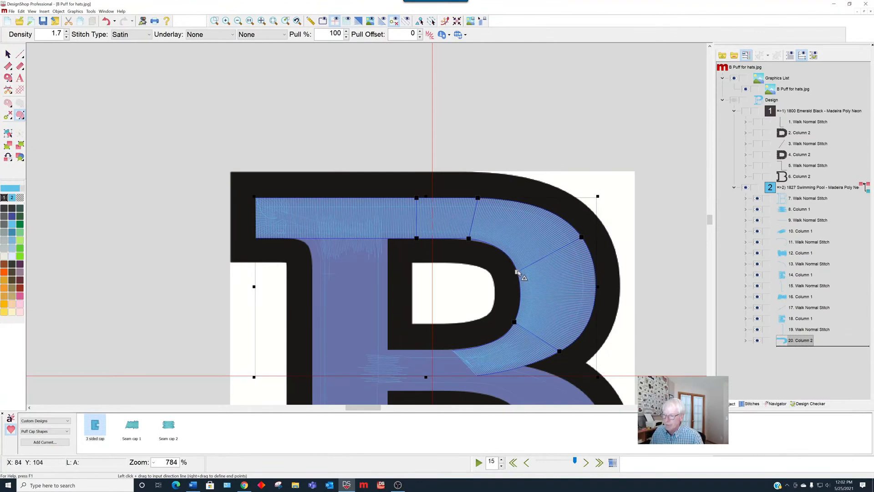
pyautogui.moveTo(518, 271); pyautogui.dragTo(516, 267)
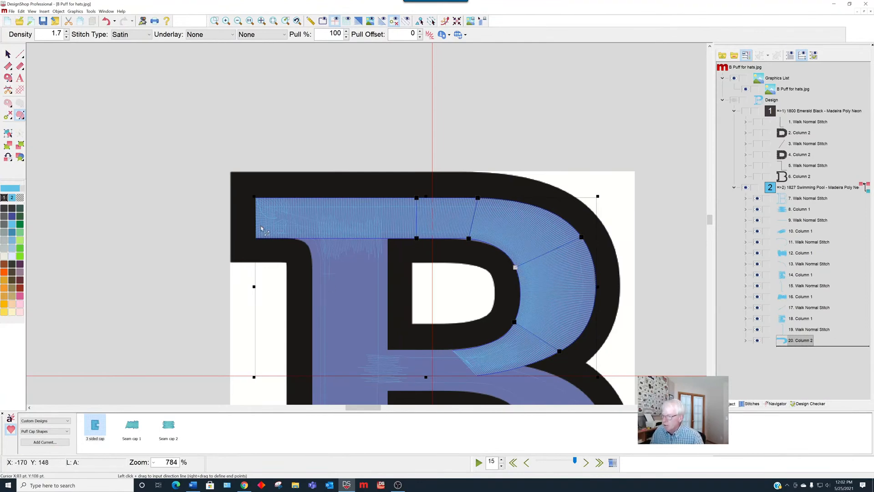
pyautogui.press('Return')
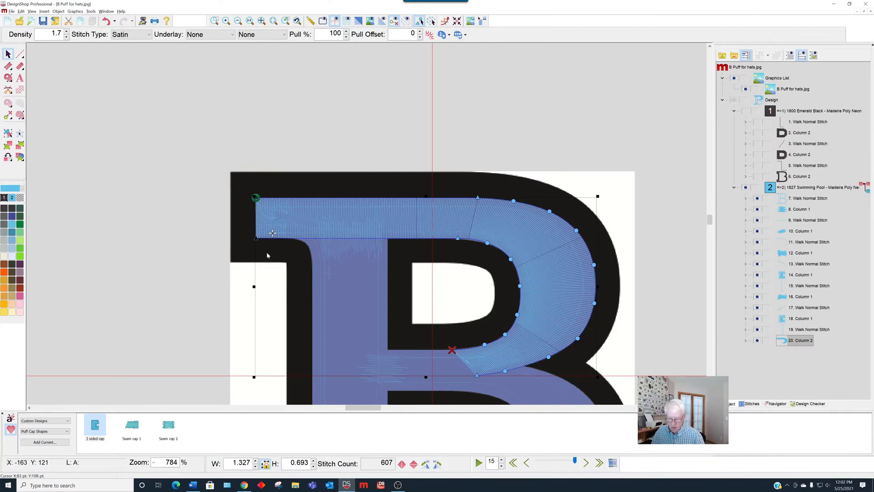
pyautogui.press('Right')
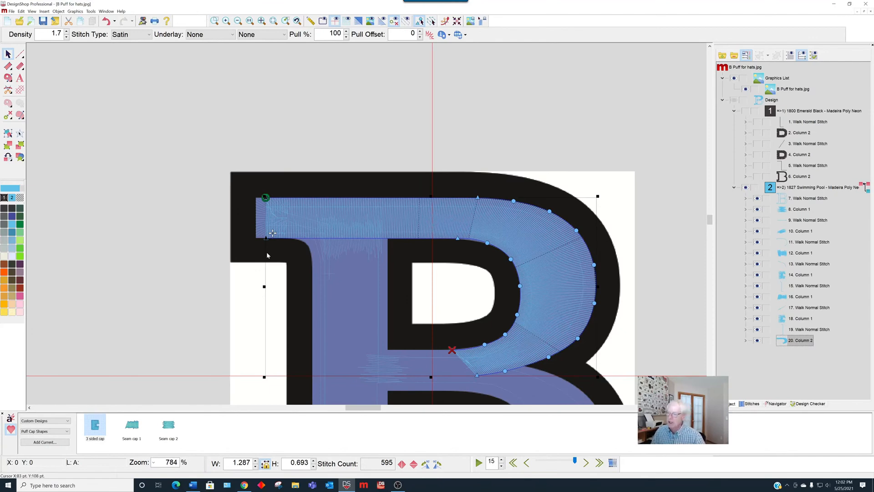
# - Digitize a walk stitch along the middle crossbar from the upper bowl column's end back to the stem
pyautogui.scroll(-3, 290, 291)
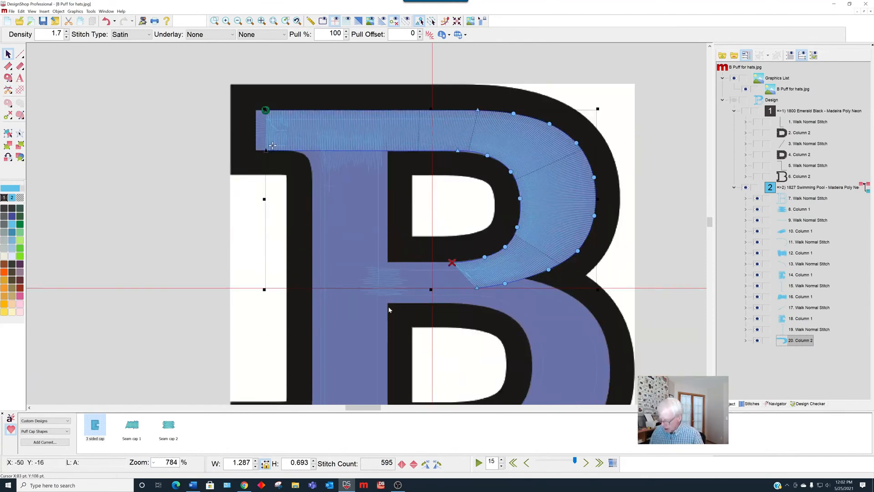
pyautogui.press('w')
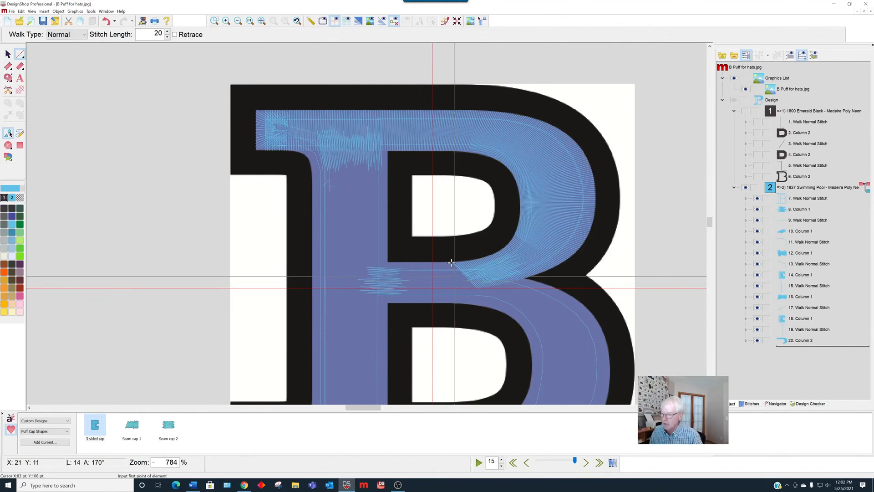
pyautogui.click(452, 279)
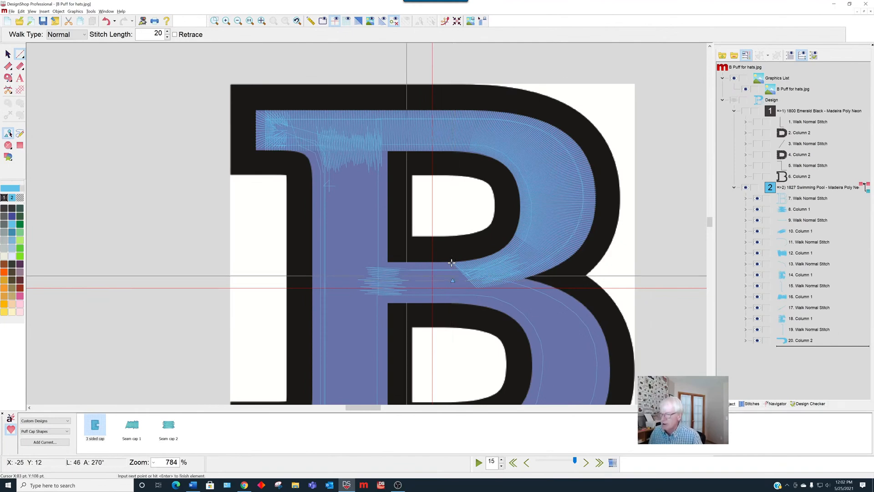
pyautogui.click(391, 279)
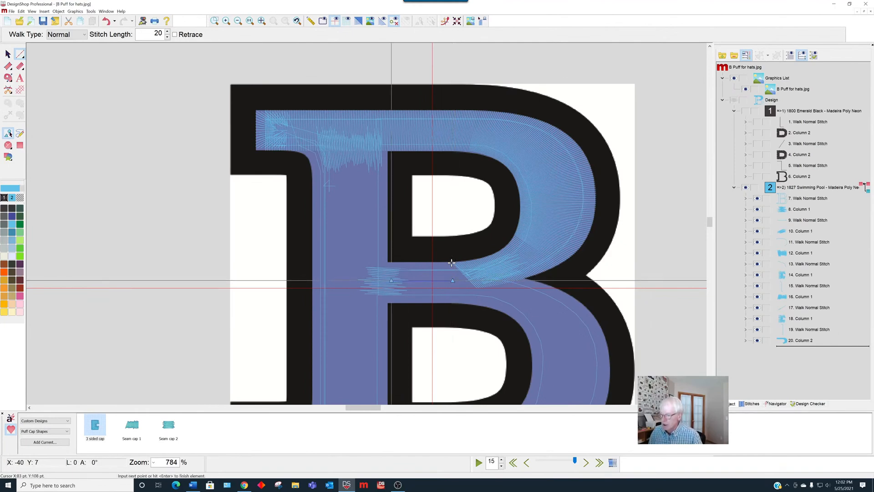
pyautogui.press('Return')
# - Trace the outer edge of a Column 2 from the stem along the middle crossbar, around the lower bowl to the lower serif's bottom corner
pyautogui.press('1')
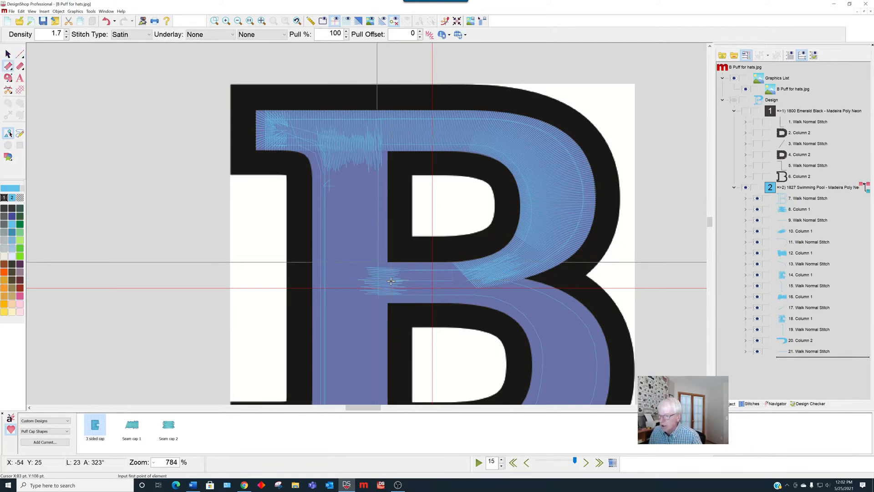
pyautogui.scroll(1, 391, 281)
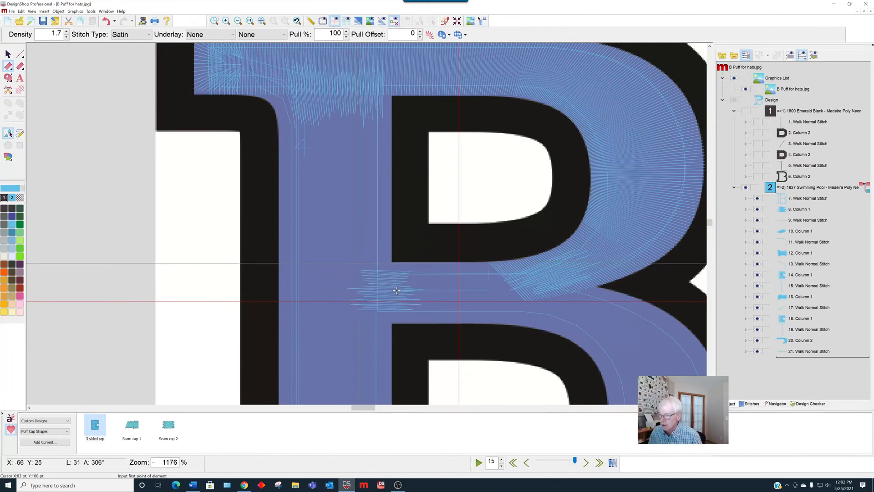
pyautogui.click(359, 262)
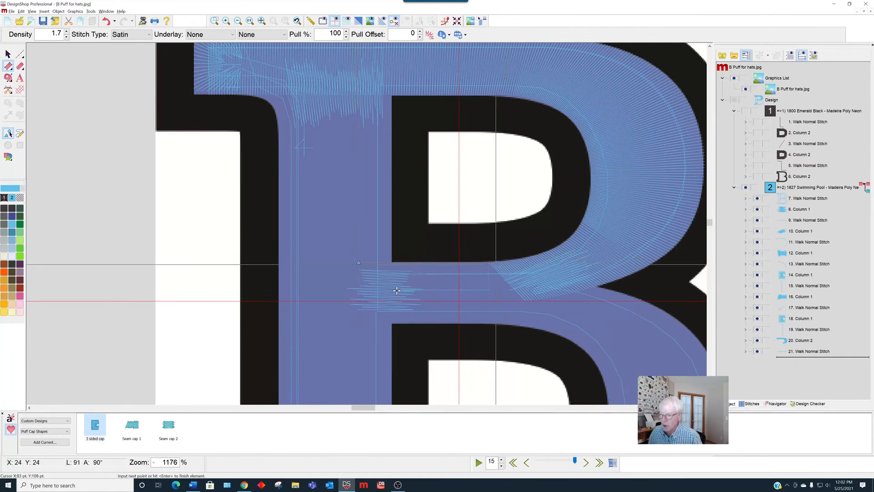
pyautogui.click(498, 262)
pyautogui.rightClick(549, 270)
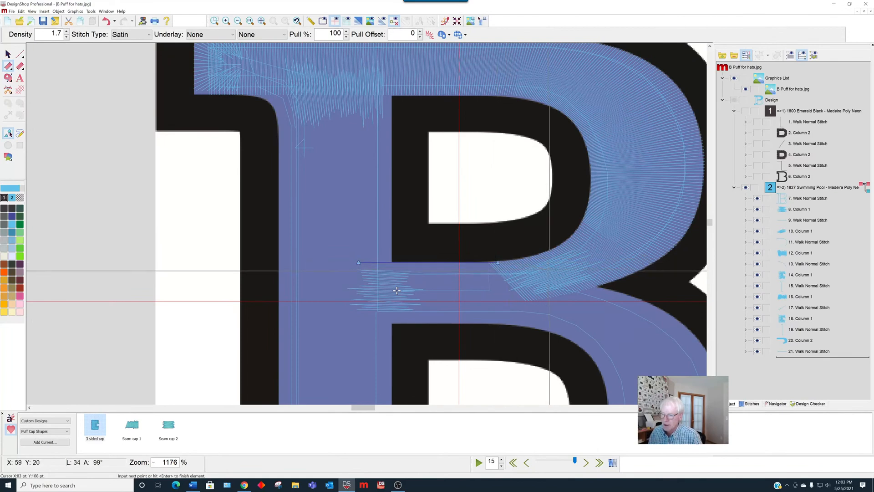
pyautogui.rightClick(606, 288)
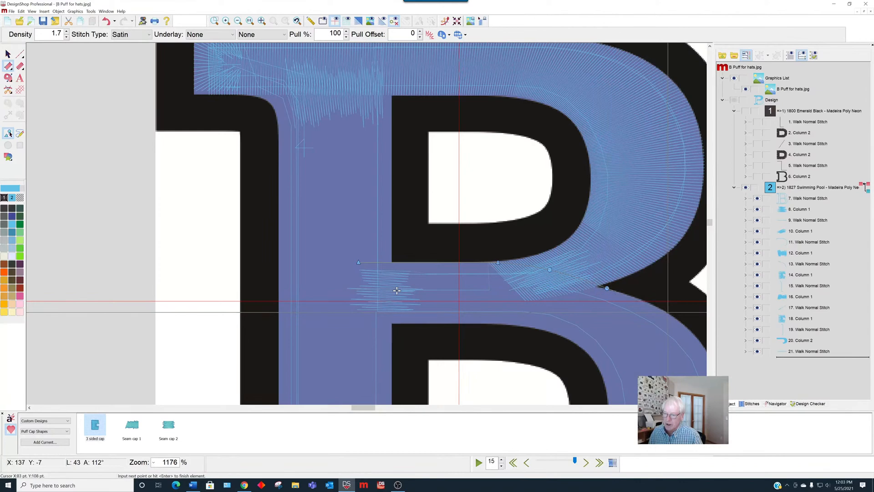
pyautogui.rightClick(667, 312)
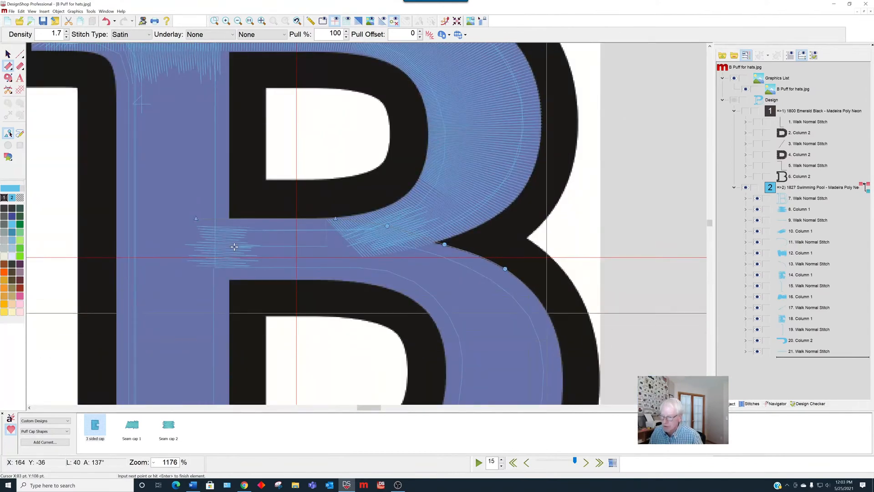
pyautogui.rightClick(550, 317)
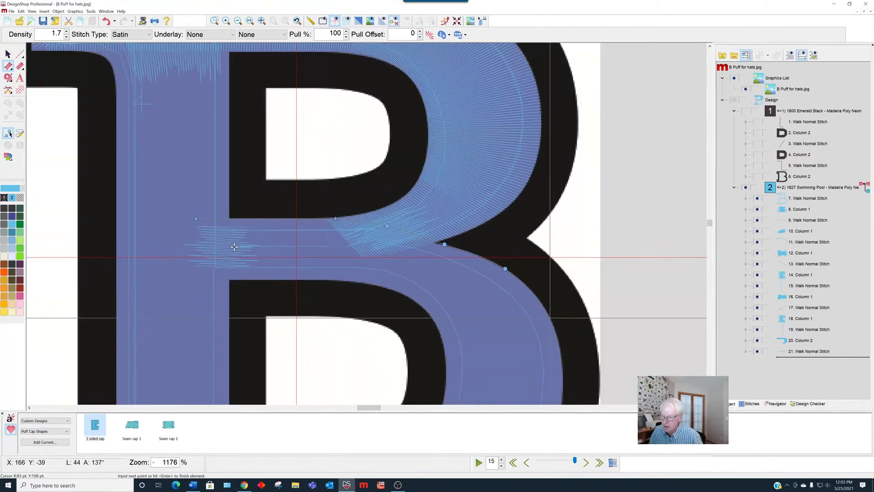
pyautogui.rightClick(562, 383)
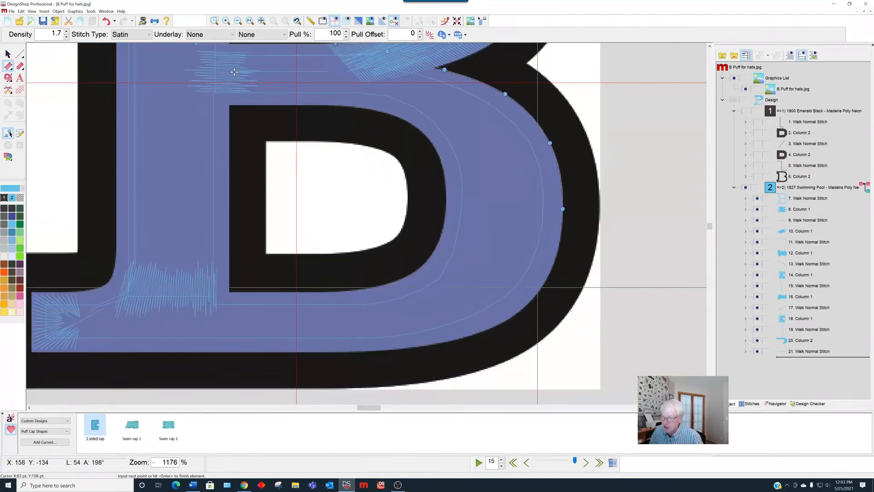
pyautogui.rightClick(540, 289)
pyautogui.rightClick(488, 328)
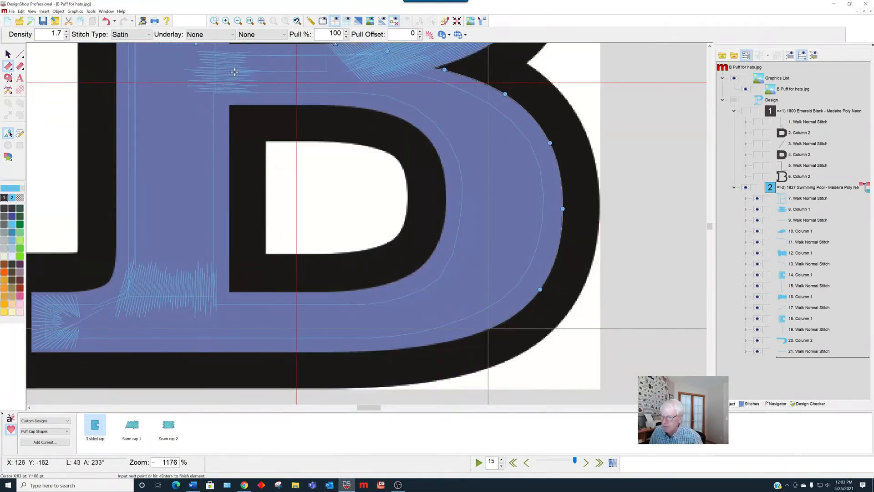
pyautogui.rightClick(425, 344)
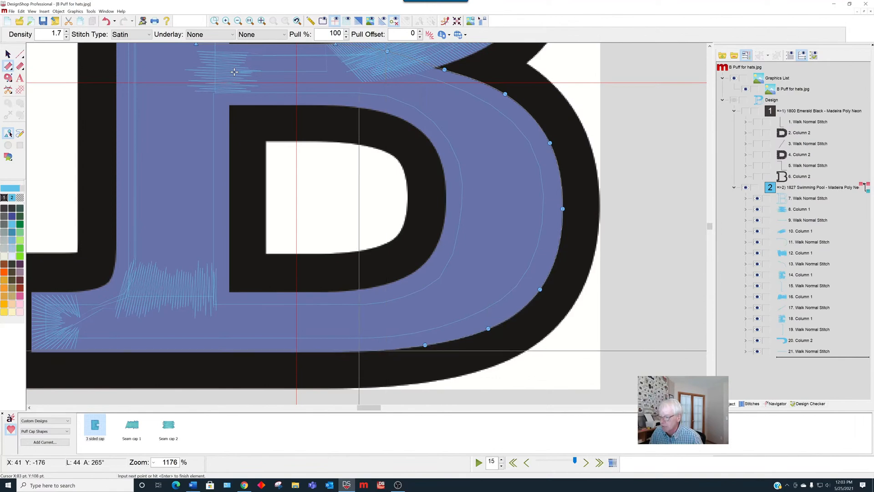
pyautogui.click(357, 350)
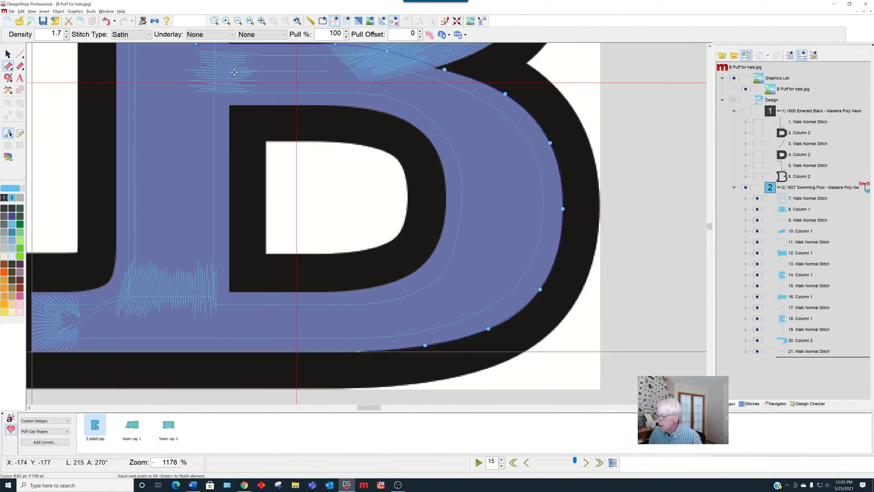
pyautogui.click(32, 351)
# - Trace the column's inner edge from the crossbar's lower edge around the lower counter to the lower serif's upper corner and generate the column
pyautogui.scroll(3, 233, 72)
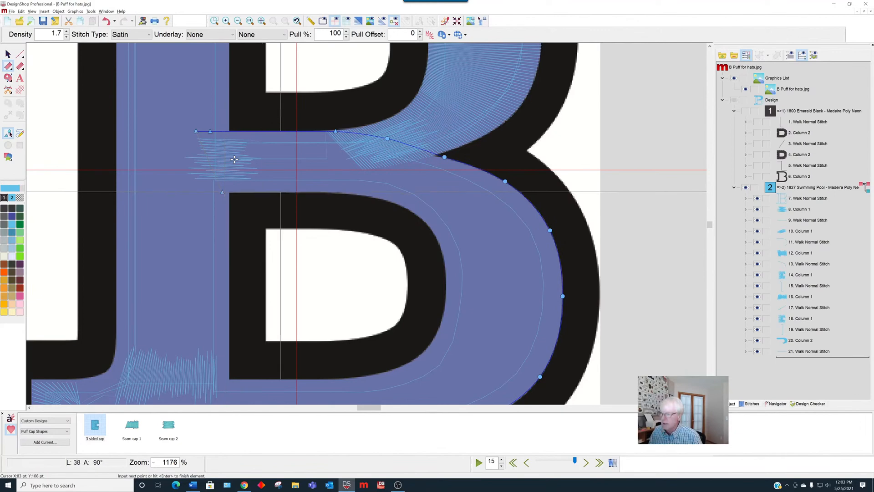
pyautogui.click(336, 192)
pyautogui.rightClick(371, 197)
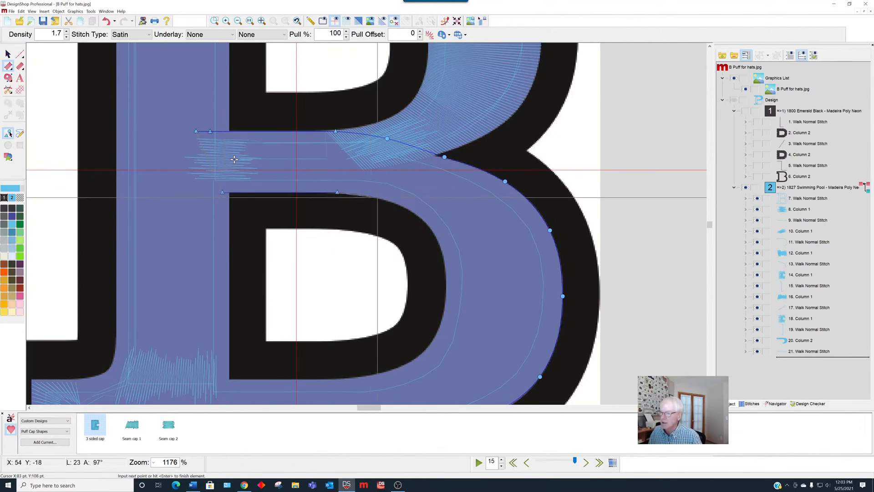
pyautogui.rightClick(404, 205)
pyautogui.rightClick(429, 227)
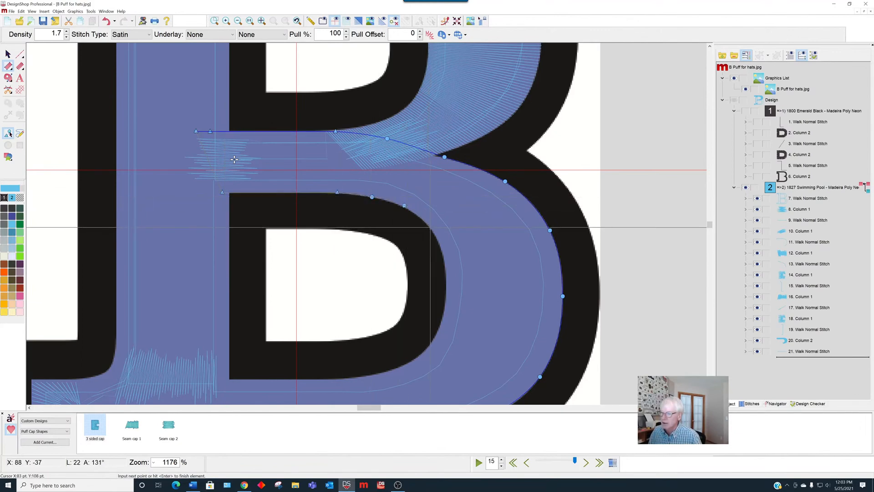
pyautogui.rightClick(446, 270)
pyautogui.rightClick(440, 327)
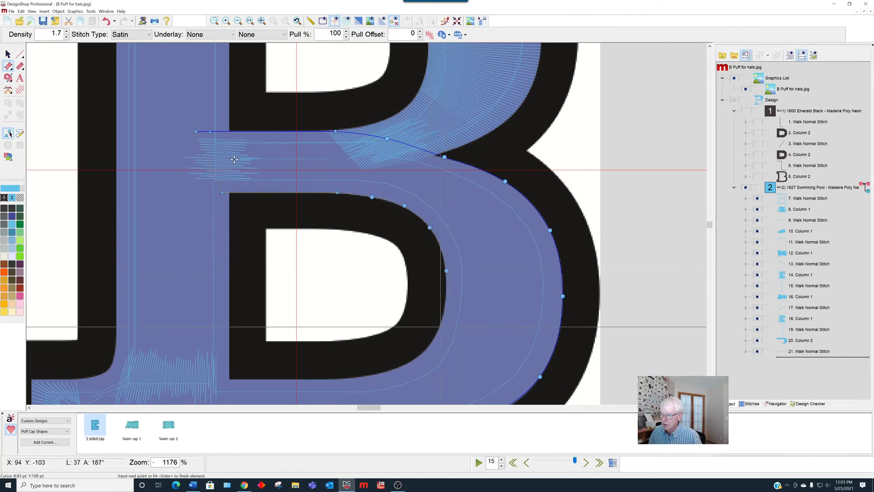
pyautogui.rightClick(415, 358)
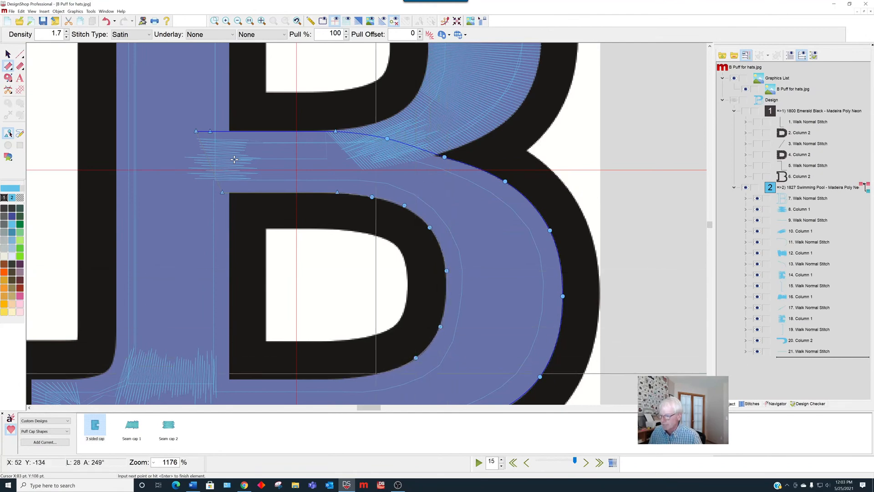
pyautogui.rightClick(375, 374)
pyautogui.click(340, 379)
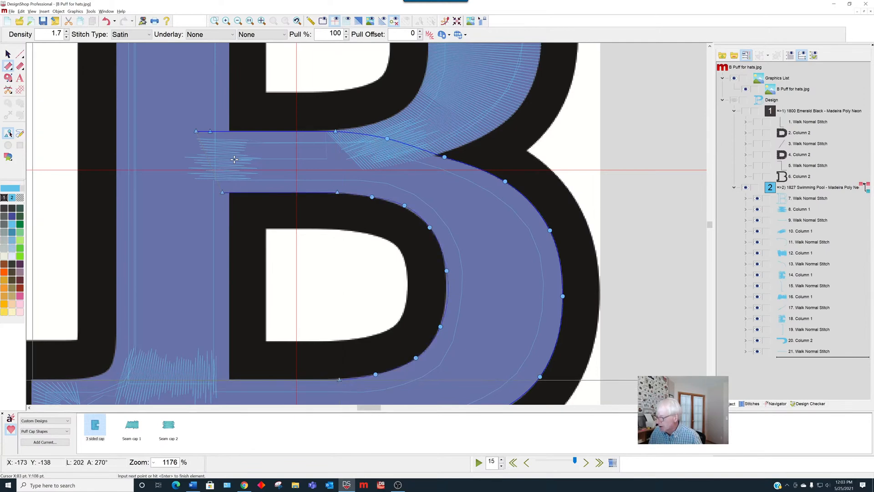
pyautogui.click(32, 379)
pyautogui.press('Return')
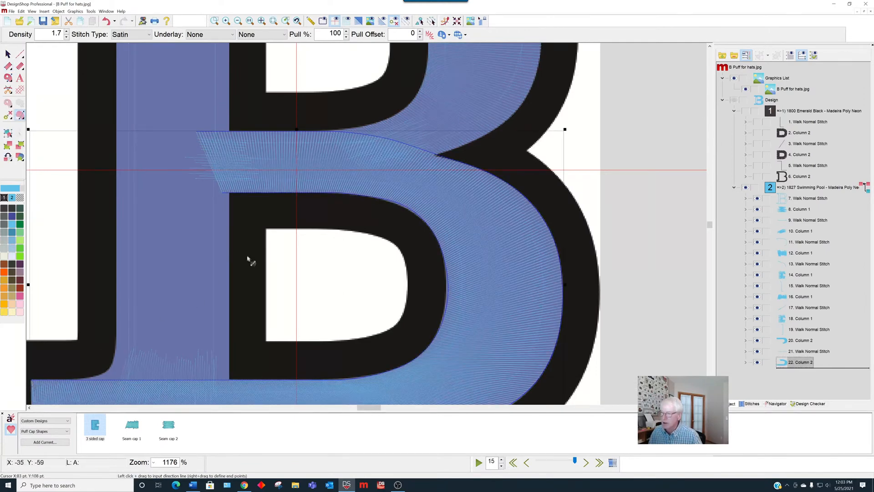
# - Add four stitch direction lines to the lower bowl column: across its shoulder, lower curve, bottom bar and mid-bowl, adjusting the shoulder line's inner end
pyautogui.moveTo(429, 227); pyautogui.dragTo(469, 166)
pyautogui.scroll(-3, 468, 266)
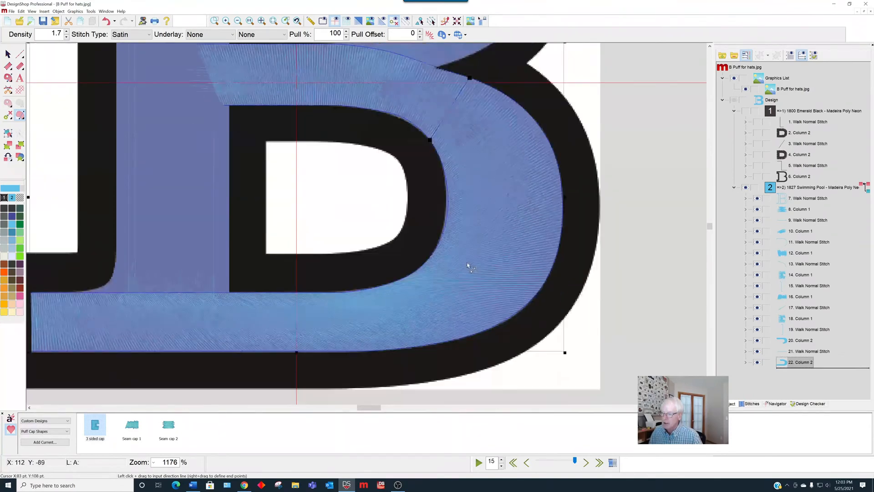
pyautogui.moveTo(386, 284); pyautogui.dragTo(425, 344)
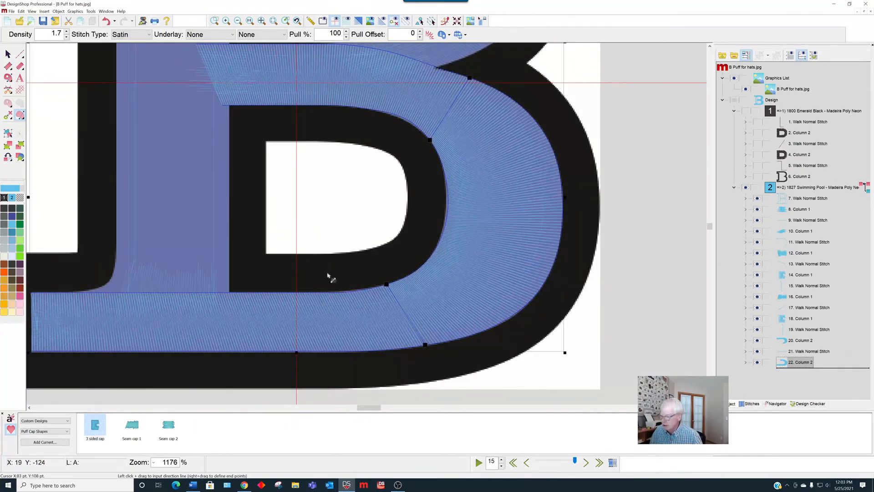
pyautogui.moveTo(328, 273); pyautogui.dragTo(338, 301)
pyautogui.moveTo(325, 379); pyautogui.dragTo(327, 389)
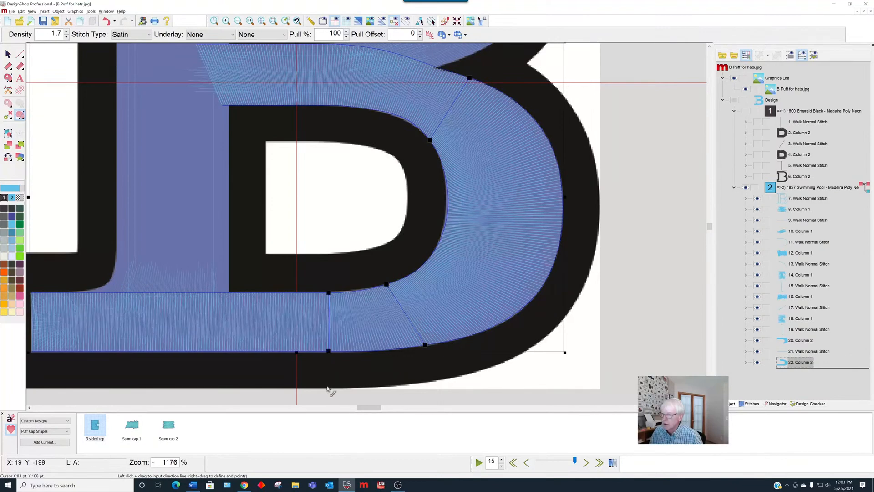
pyautogui.moveTo(408, 213); pyautogui.dragTo(636, 218)
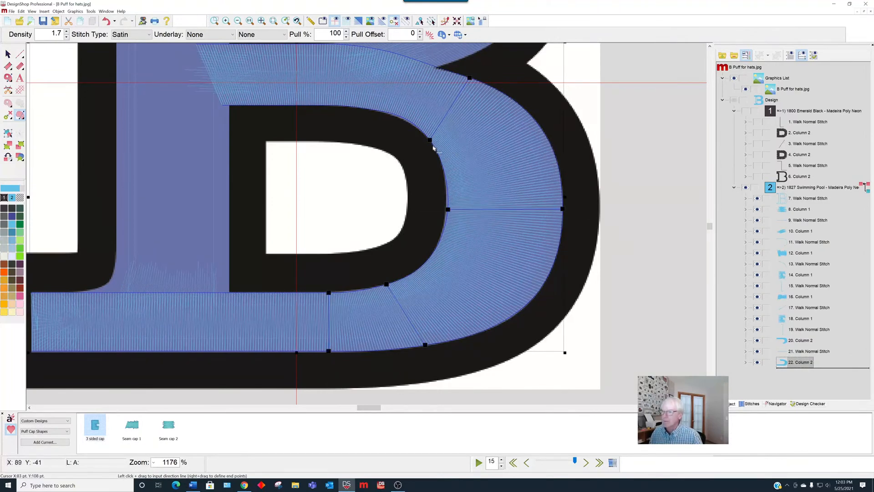
pyautogui.moveTo(430, 141); pyautogui.dragTo(430, 141)
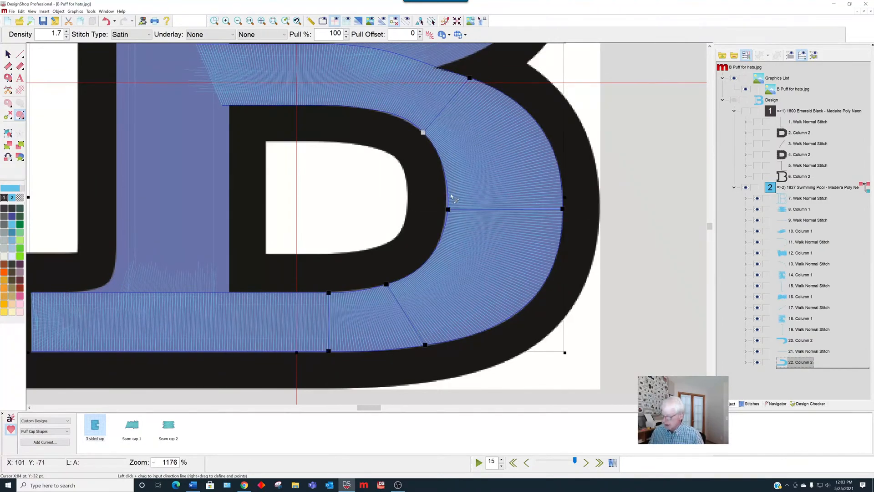
pyautogui.press('Return')
# - Reshape the lower bowl column by shifting the curve points on its upper edge near the notch and on its inner edge above the counter
pyautogui.scroll(3, 448, 197)
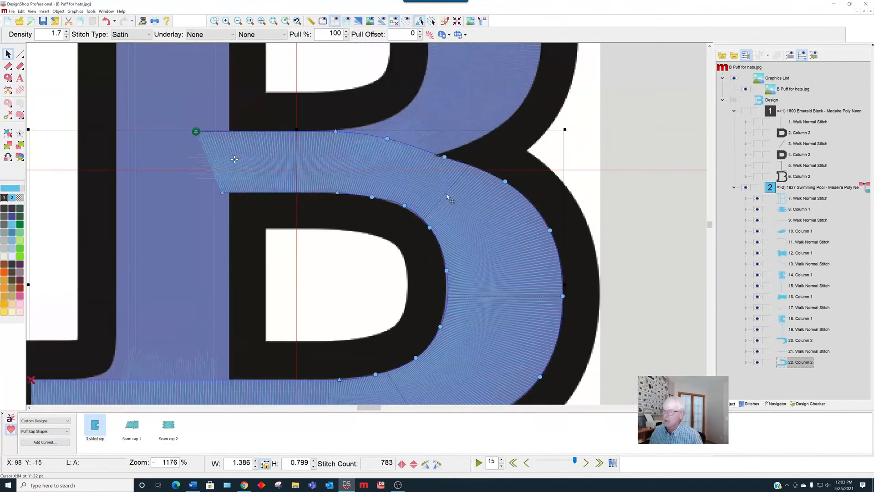
pyautogui.click(387, 139)
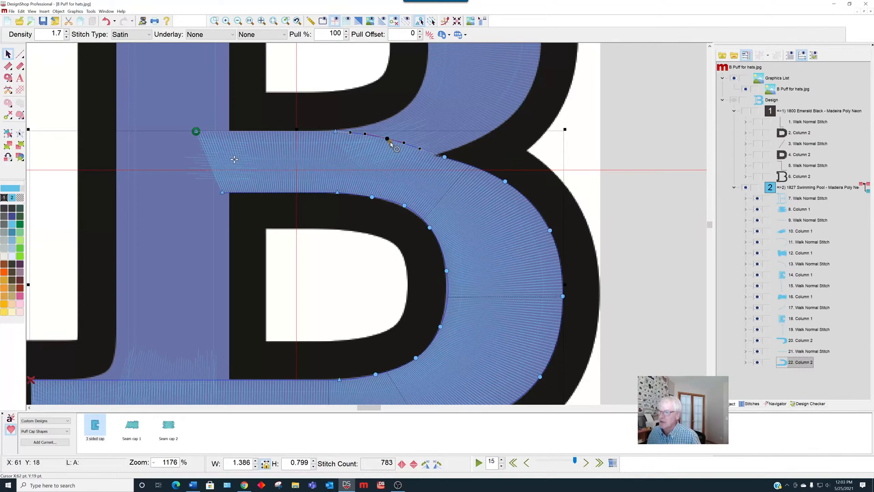
pyautogui.moveTo(391, 143); pyautogui.dragTo(393, 145)
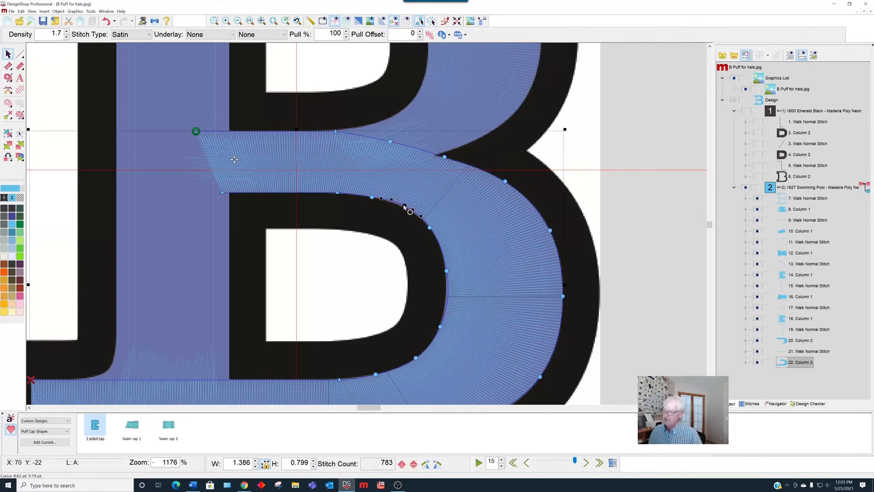
pyautogui.moveTo(405, 207); pyautogui.dragTo(414, 214)
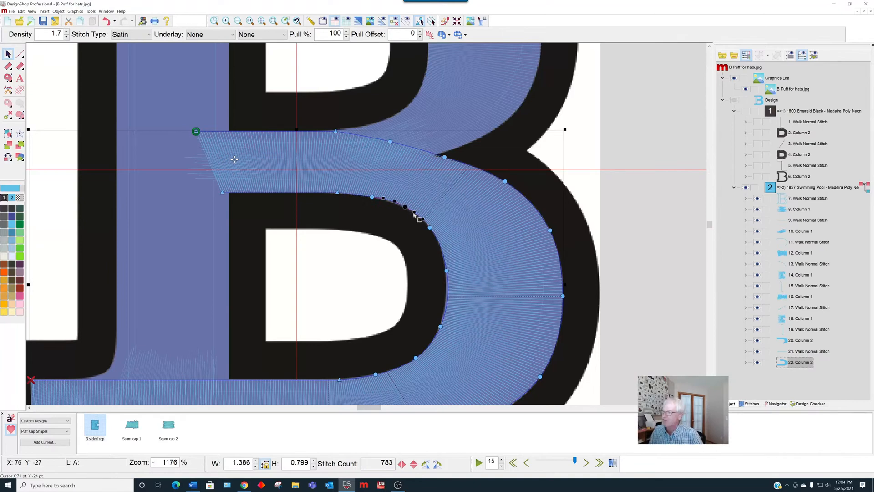
# - Move the lower bowl column's exit point along the bottom bar's upper edge to beneath the stem
pyautogui.scroll(-3, 414, 214)
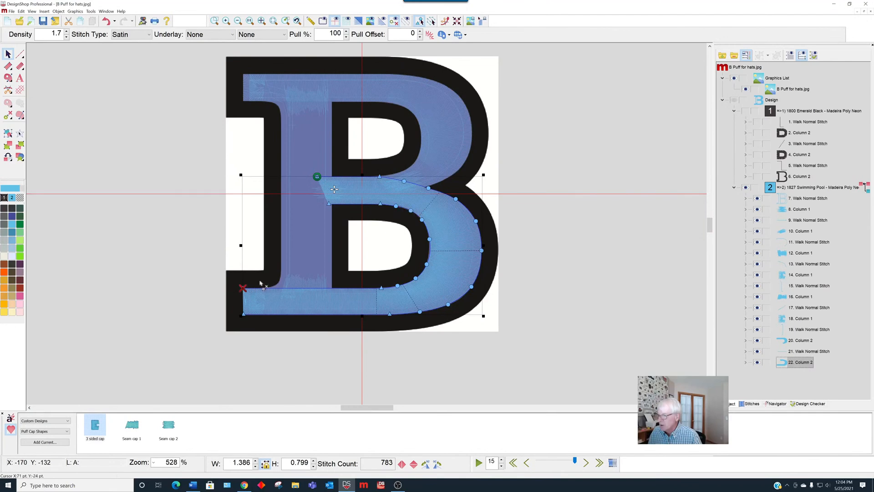
pyautogui.moveTo(294, 292); pyautogui.dragTo(294, 292)
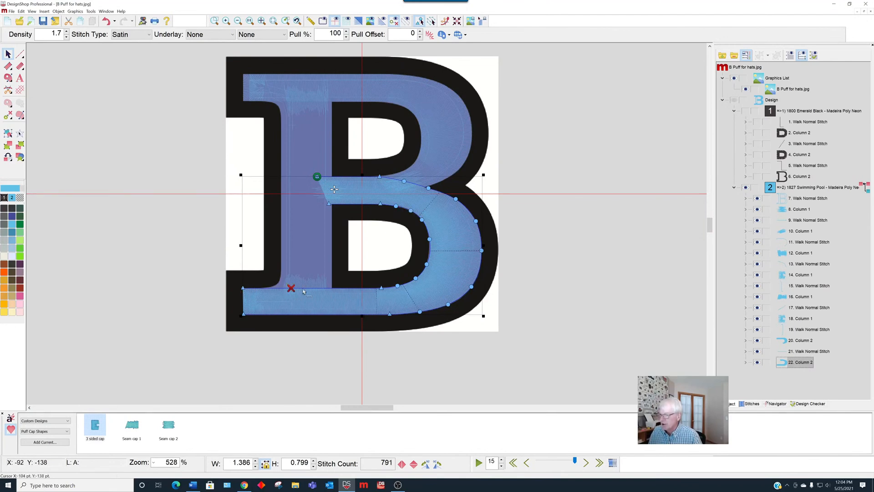
pyautogui.scroll(-1, 296, 253)
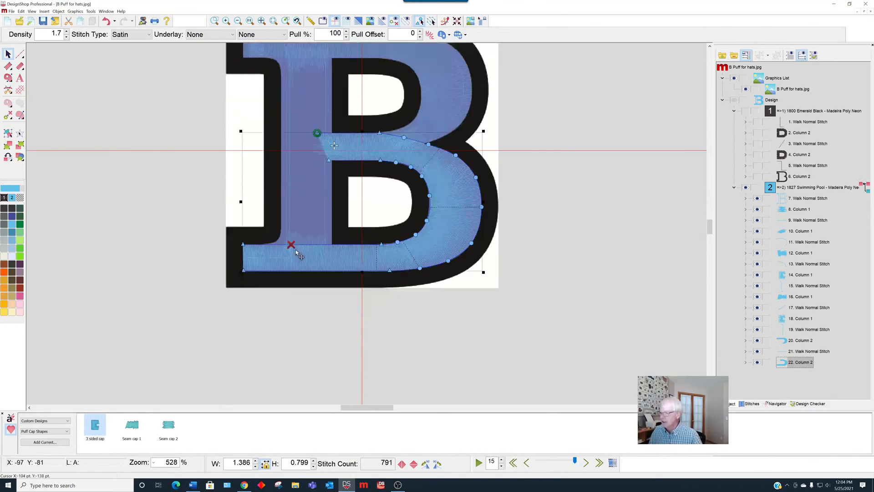
# - Trace the left edge of a Column 2 for the stem, from the lower serif's fillet up around the upper serif's fillet
pyautogui.scroll(1, 298, 252)
pyautogui.scroll(1, 299, 233)
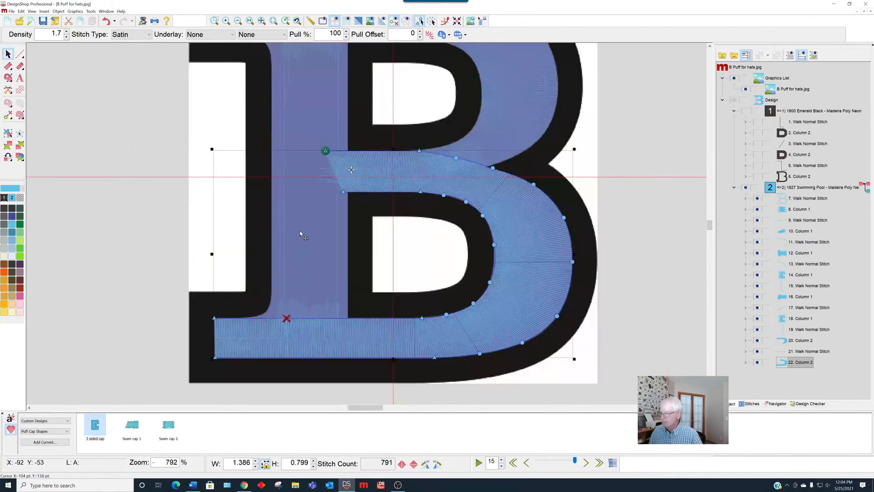
pyautogui.press('Return')
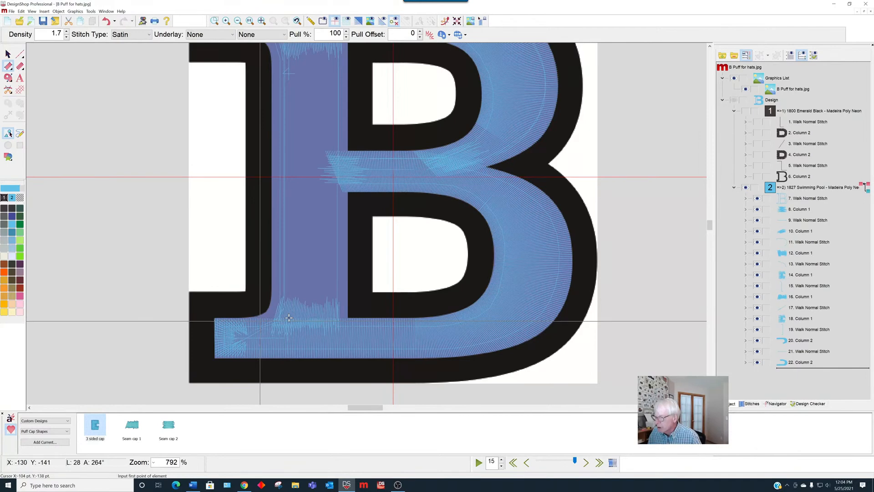
pyautogui.click(260, 320)
pyautogui.click(268, 314)
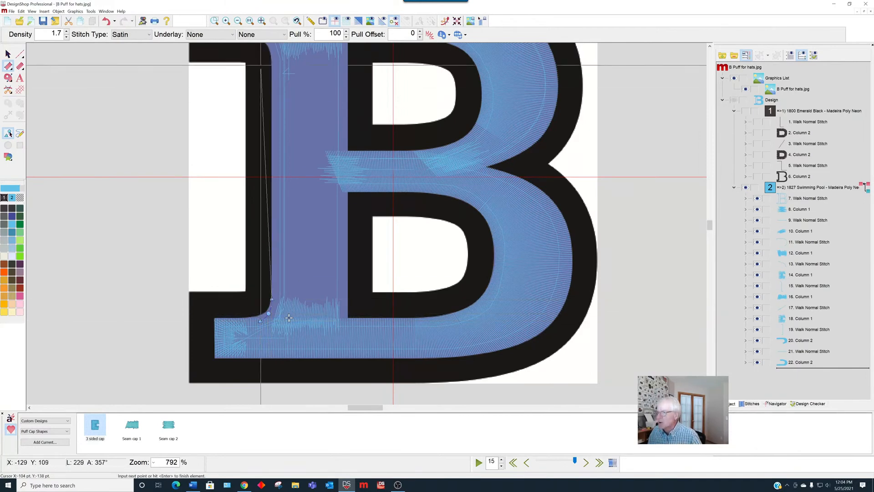
pyautogui.scroll(3, 262, 51)
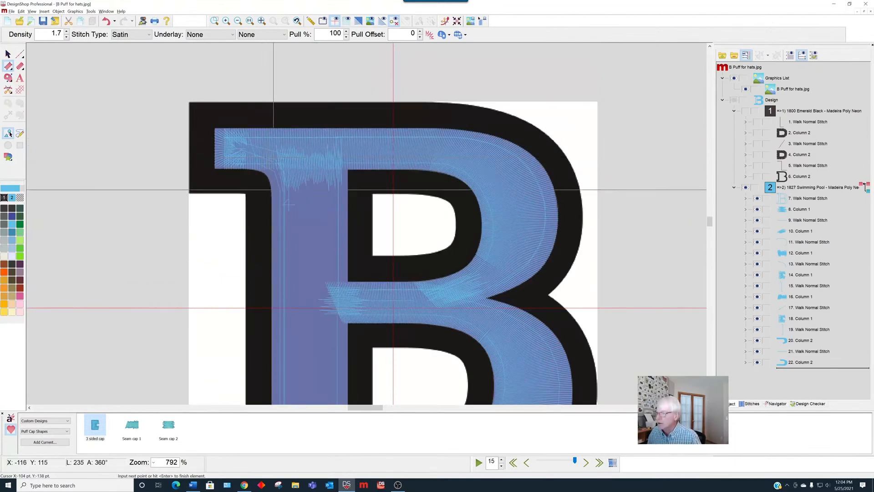
pyautogui.click(272, 189)
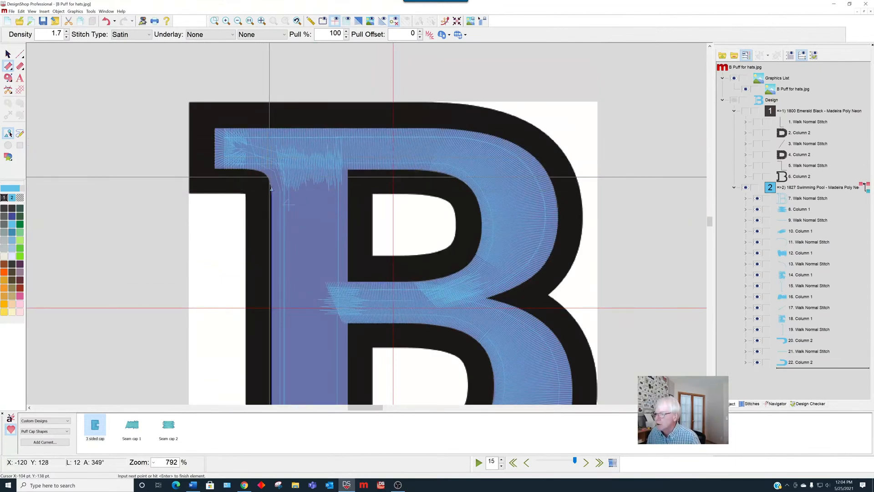
pyautogui.click(269, 177)
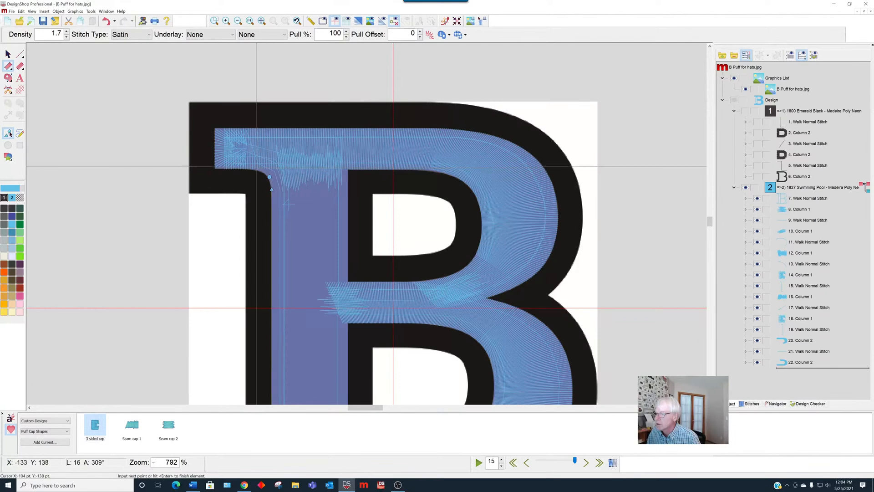
# - Trace the stem column's right edge from bottom to top, generate the column and add a horizontal stitch direction line across its lower half
pyautogui.scroll(-5, 288, 205)
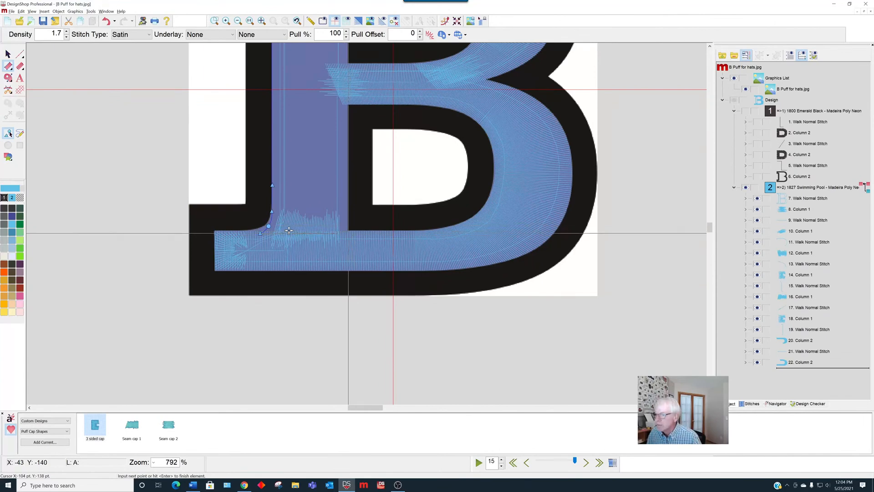
pyautogui.scroll(3, 288, 230)
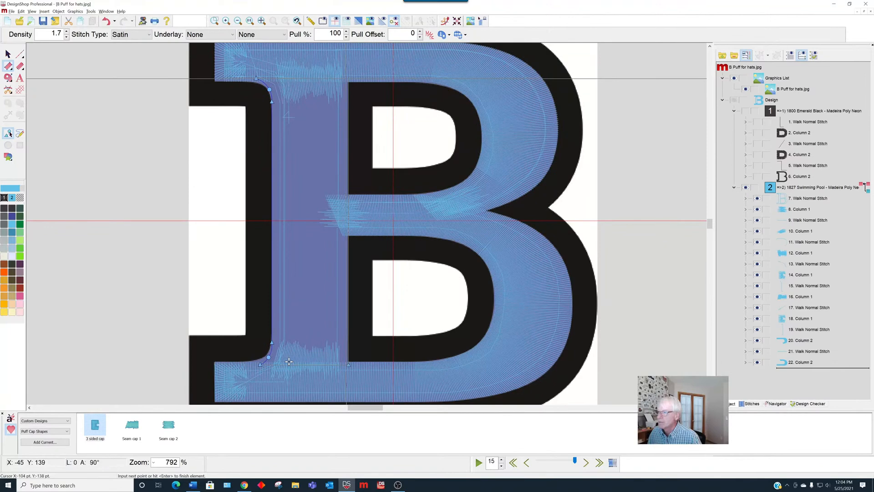
pyautogui.click(348, 82)
pyautogui.press('Return')
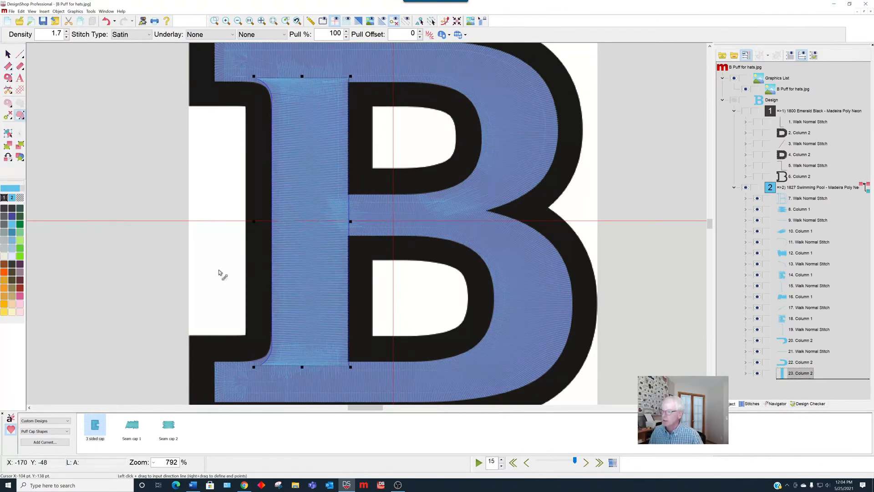
pyautogui.moveTo(207, 251); pyautogui.dragTo(414, 247)
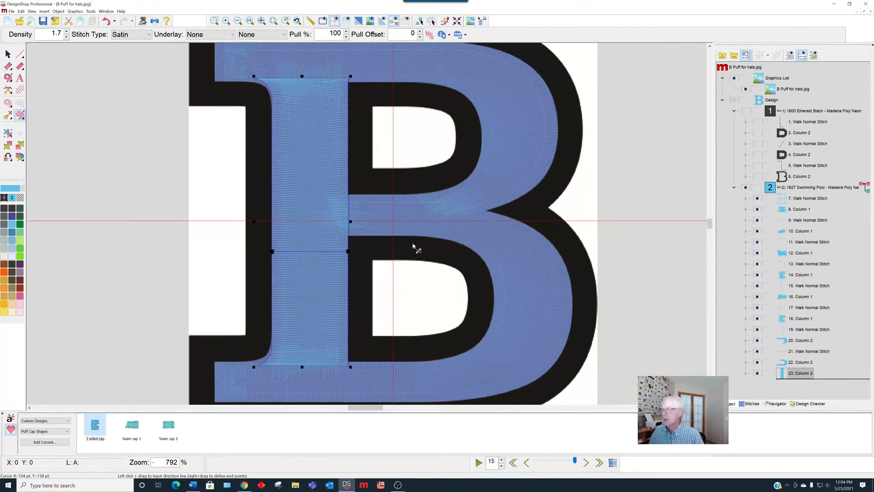
pyautogui.press('Return')
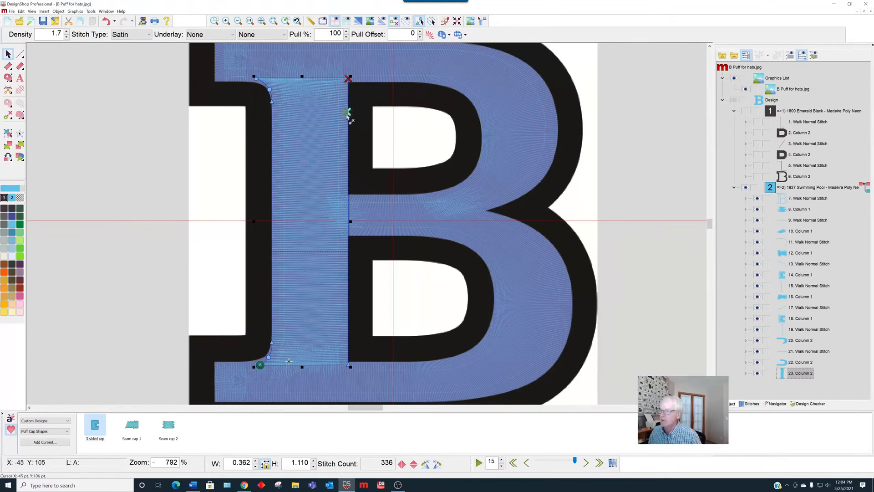
# - Move the stem column's exit point to its left edge, a little below the upper serif
pyautogui.click(271, 135)
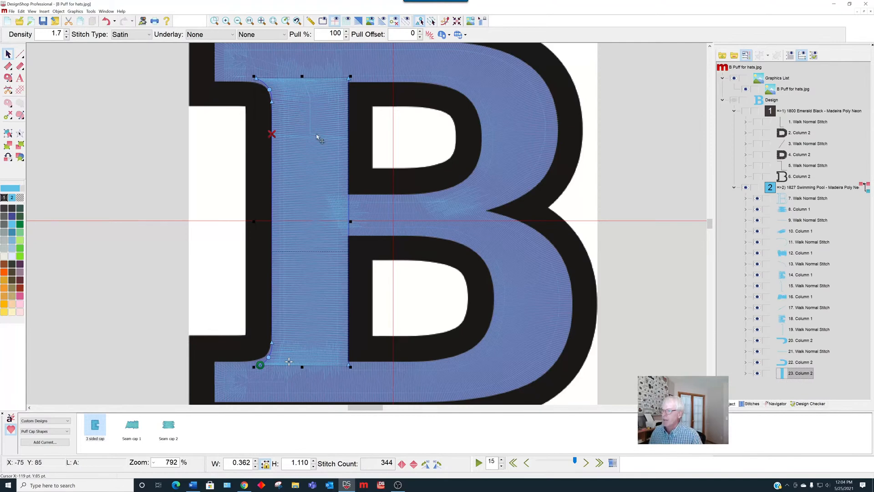
pyautogui.scroll(-3, 315, 171)
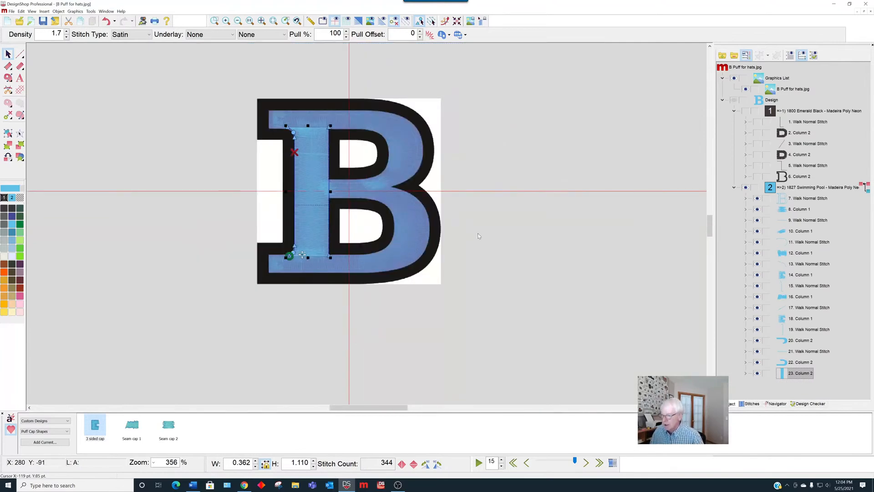
pyautogui.click(479, 236)
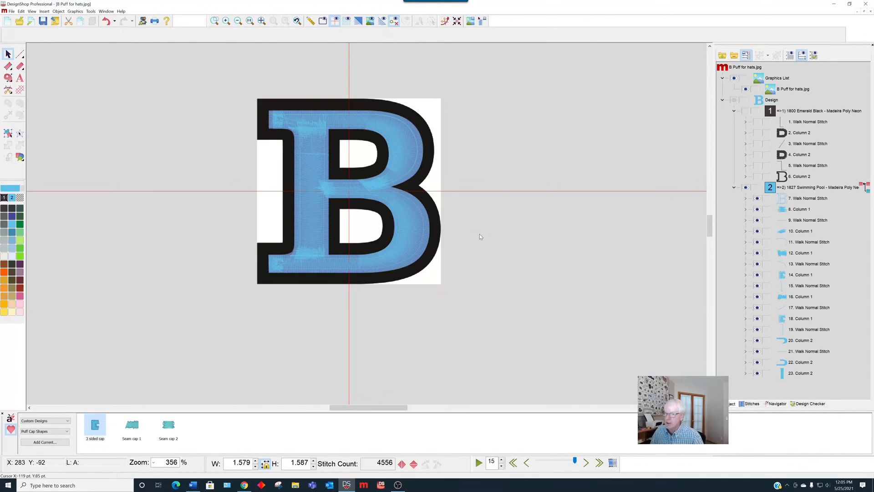
# - Set the density of the four satin patches at the crossbar, bowl notch and stem ends to 2.5 and show the black border elements again
pyautogui.click(788, 375)
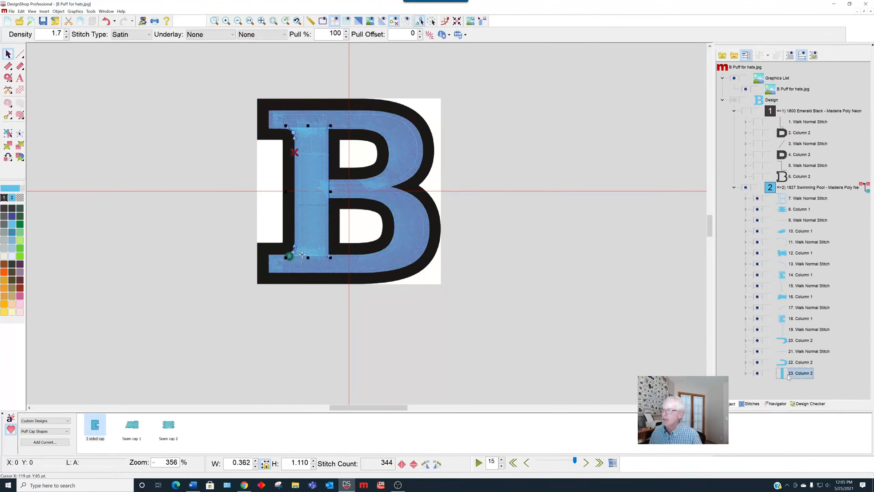
pyautogui.click(798, 210)
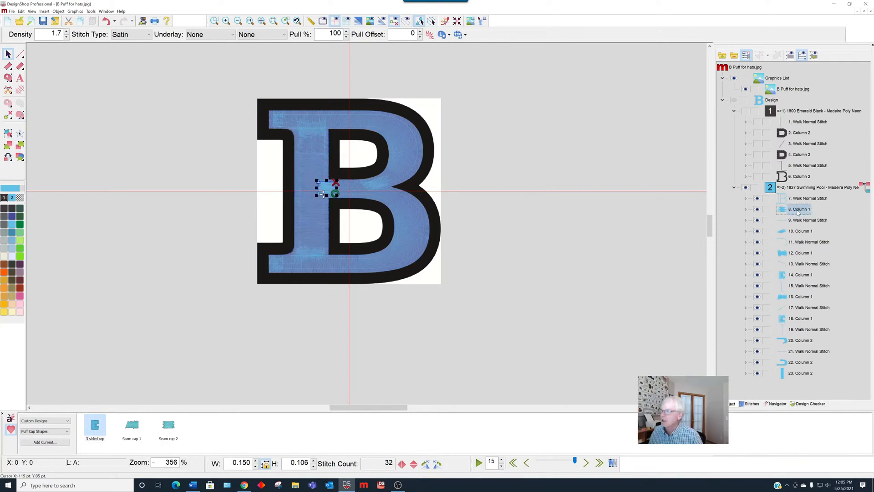
pyautogui.keyDown('ctrl'); pyautogui.click(798, 232); pyautogui.keyUp('ctrl')
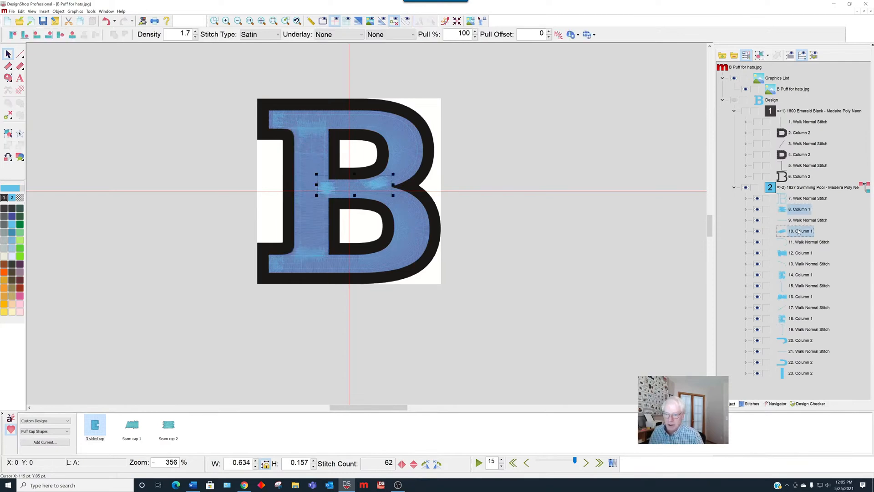
pyautogui.keyDown('ctrl'); pyautogui.click(789, 254); pyautogui.keyUp('ctrl')
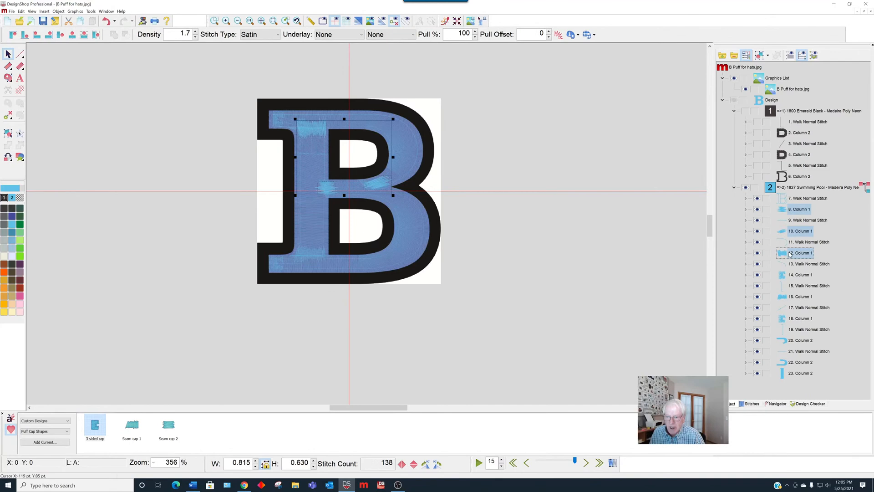
pyautogui.keyDown('ctrl'); pyautogui.click(795, 297); pyautogui.keyUp('ctrl')
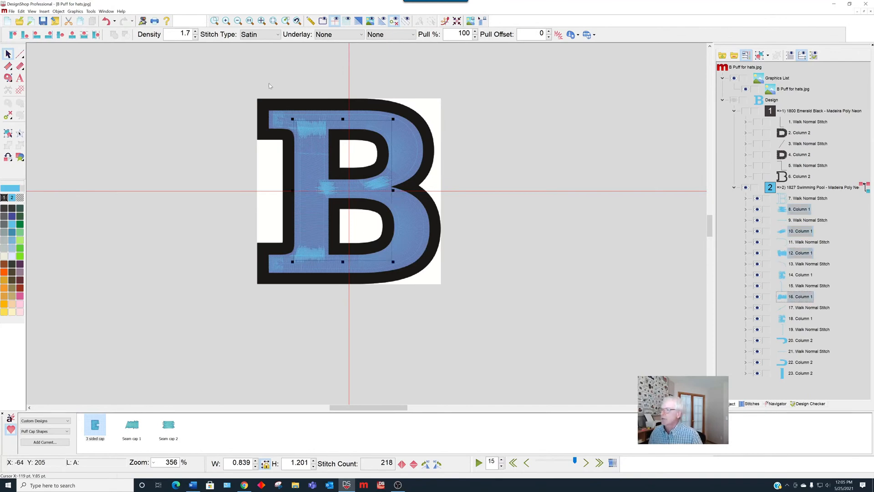
pyautogui.doubleClick(184, 33)
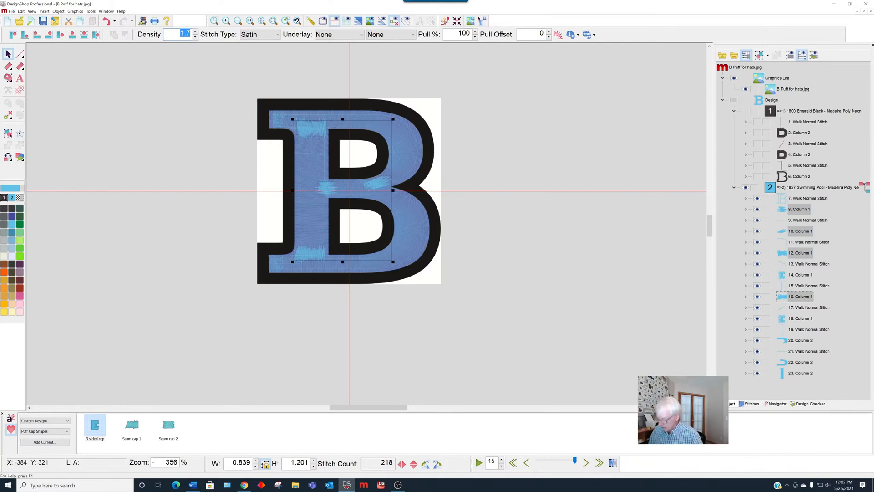
pyautogui.write('2.5')
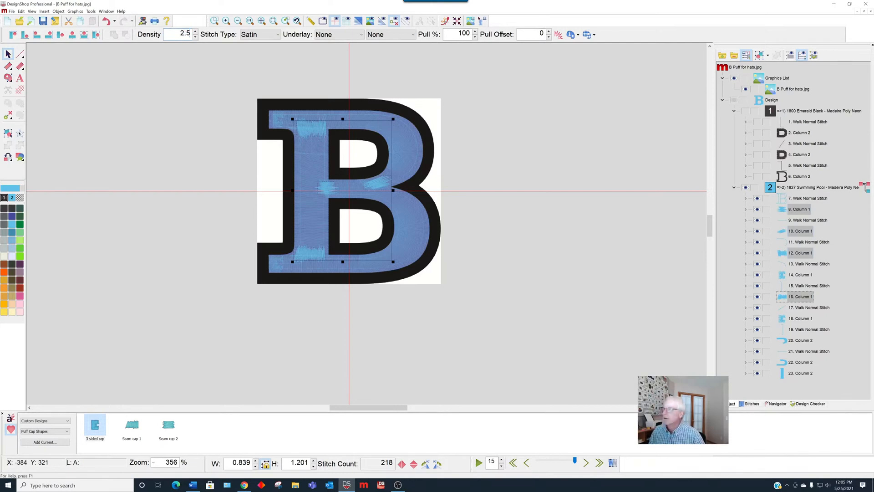
pyautogui.press('Return')
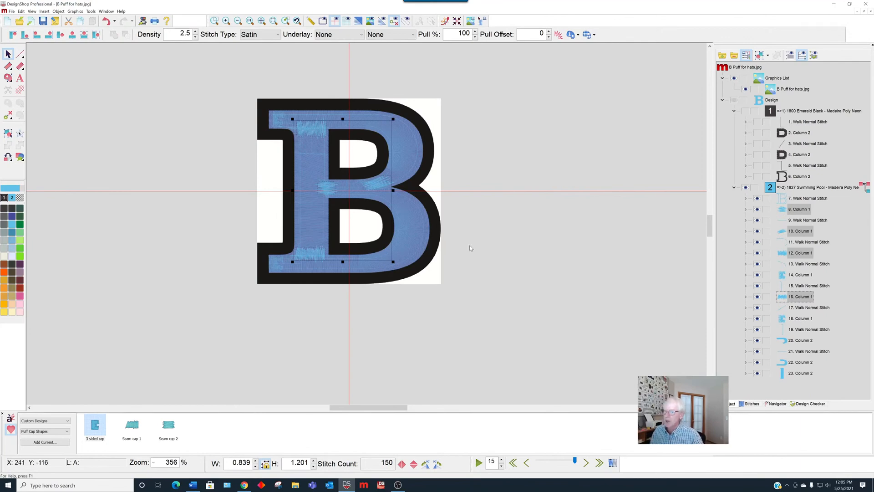
pyautogui.click(513, 250)
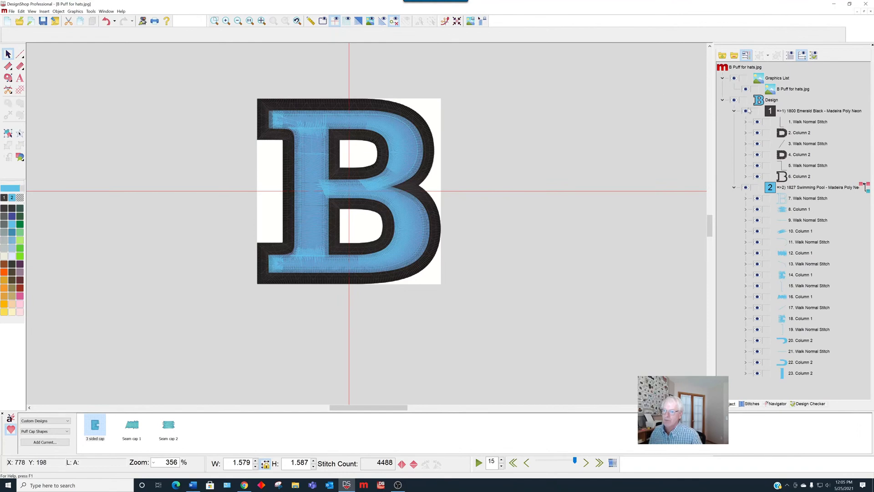
# - Apply a pull offset of 2 pt to the multi-stitch line elements of the whole design through the object properties
pyautogui.click(770, 102)
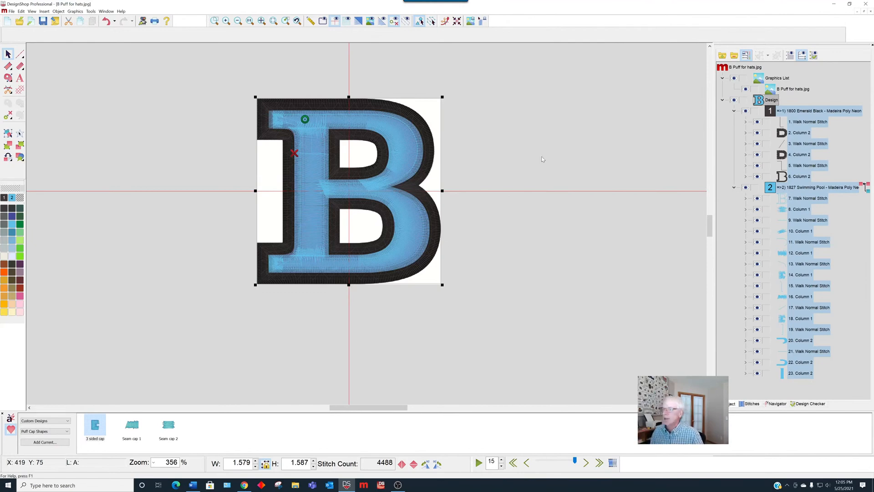
pyautogui.rightClick(380, 146)
pyautogui.click(392, 150)
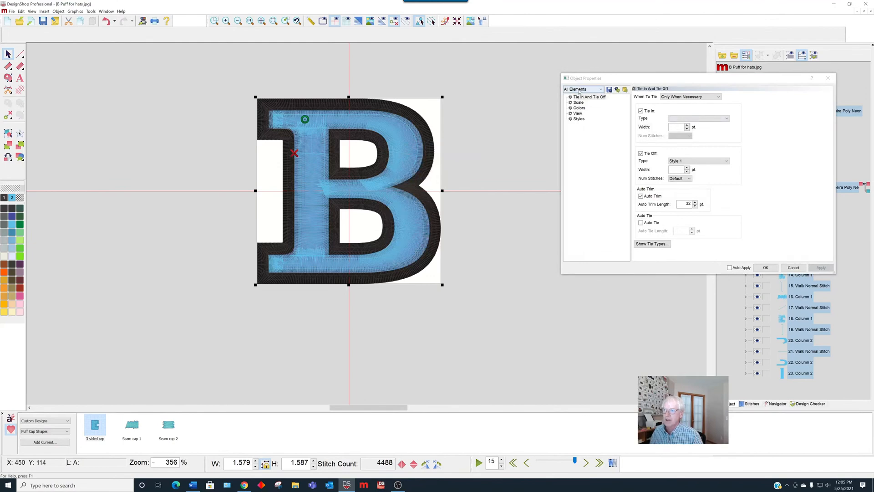
pyautogui.click(579, 90)
pyautogui.click(581, 99)
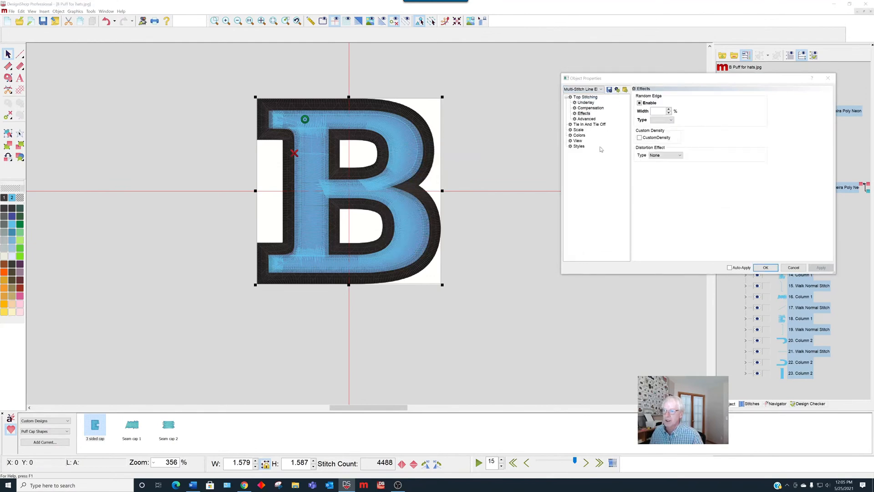
pyautogui.click(590, 108)
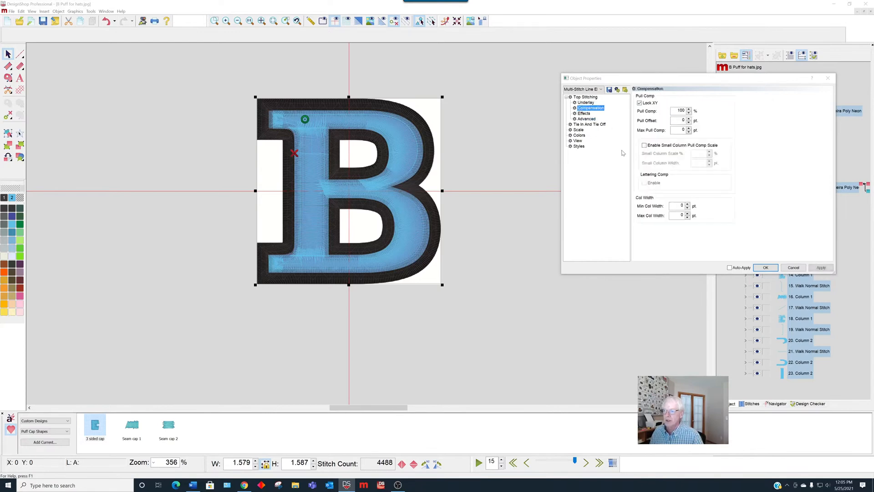
pyautogui.click(689, 118)
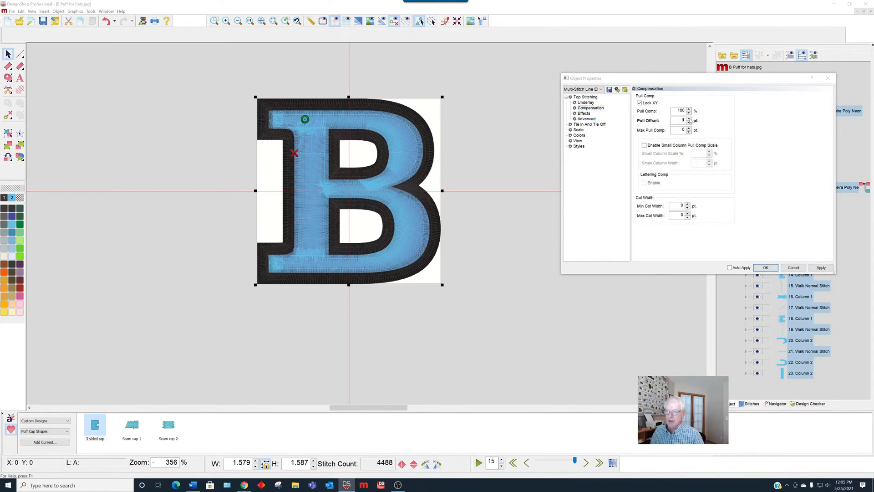
pyautogui.click(689, 119)
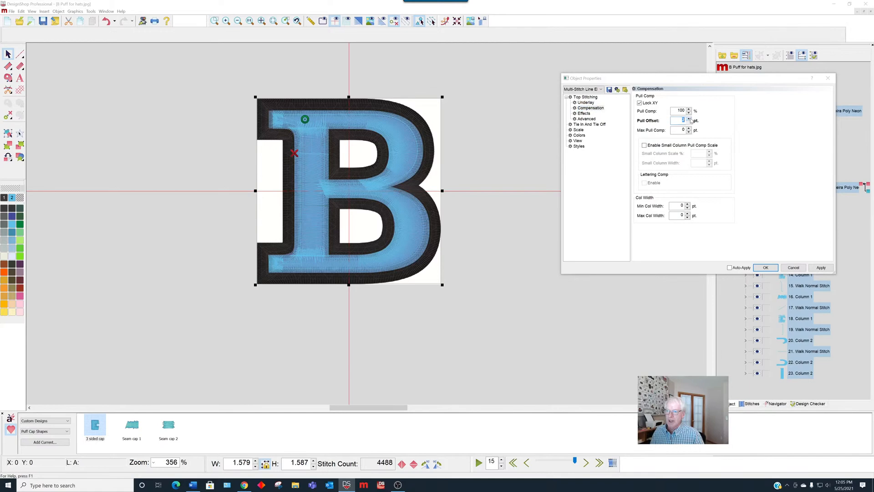
pyautogui.click(821, 268)
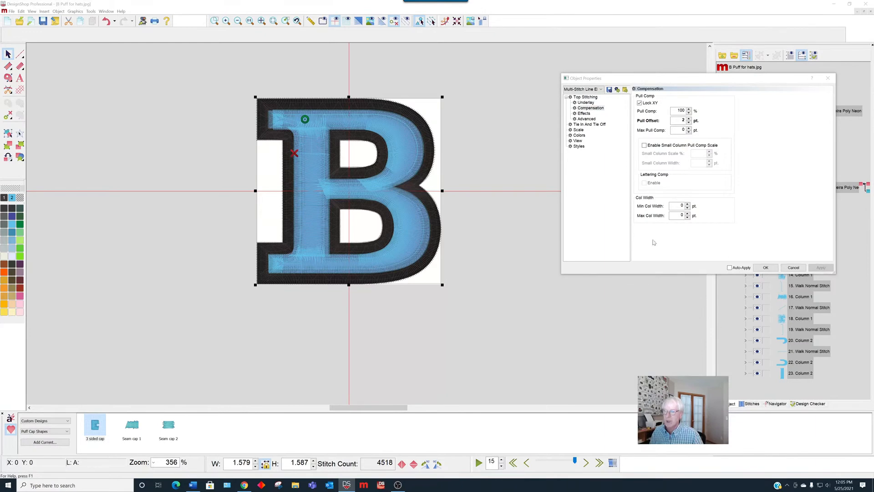
pyautogui.click(827, 78)
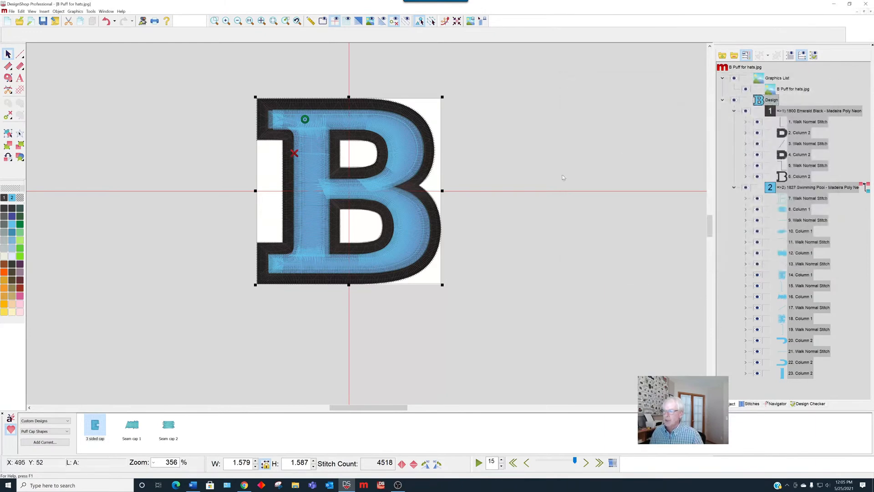
pyautogui.click(583, 224)
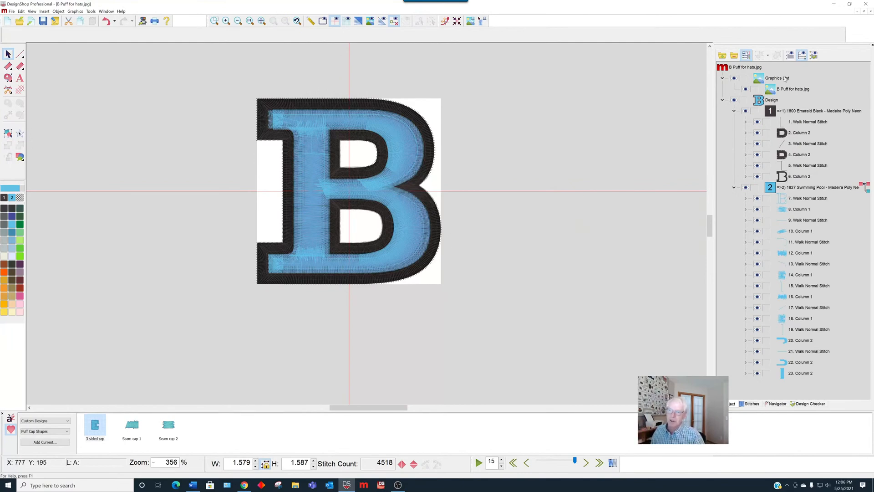
# - Stretch all black border elements horizontally about their centre to a width of about 1.606, leaving the blue elements out
pyautogui.click(771, 112)
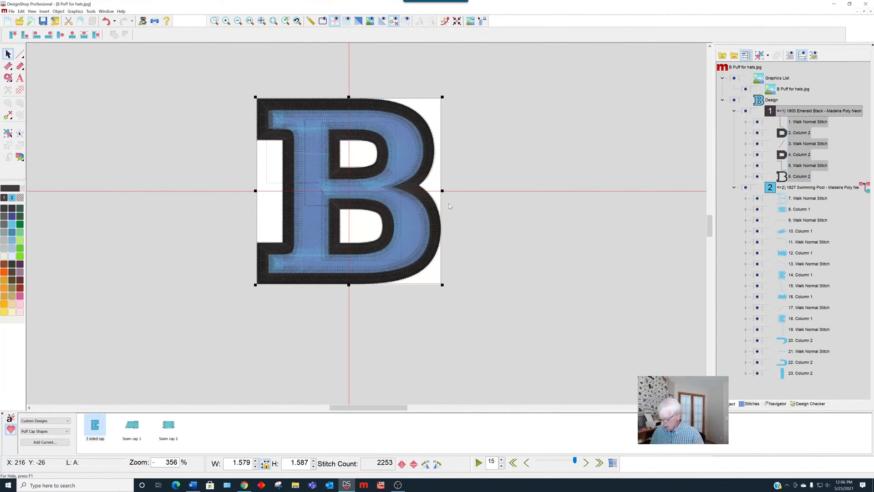
pyautogui.scroll(1, 405, 180)
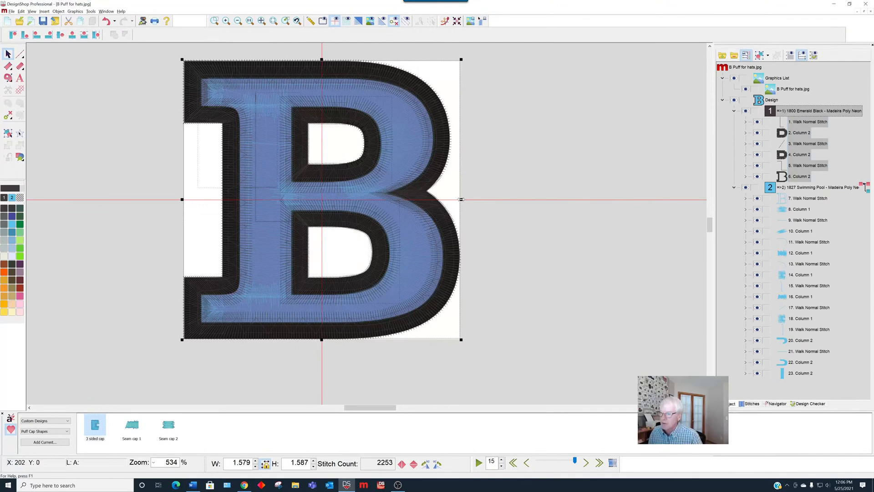
pyautogui.moveTo(461, 199); pyautogui.dragTo(464, 199)
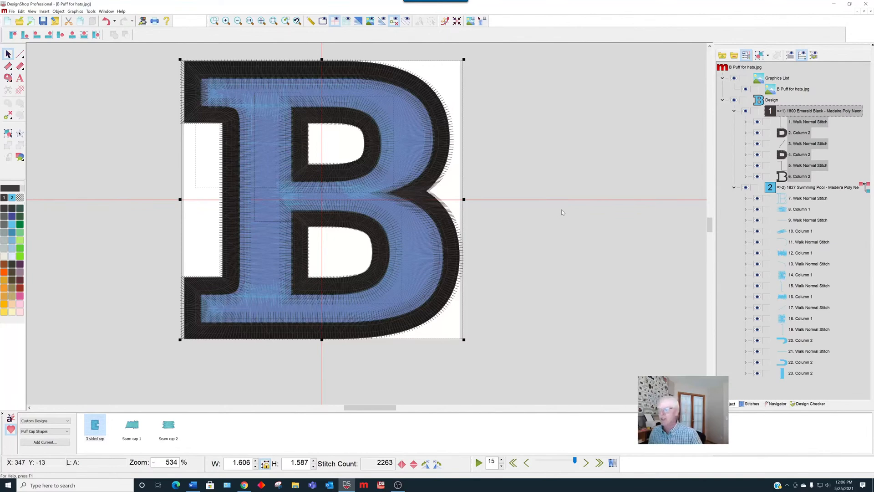
# - Switch the design to the 3D stitch view and examine the widened black border around the blue columns
pyautogui.hscroll(-2, 517, 236)
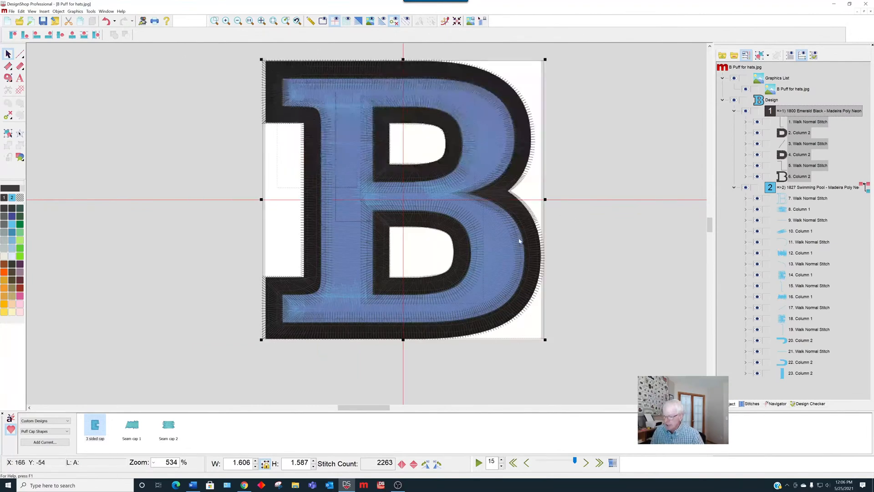
pyautogui.press('3')
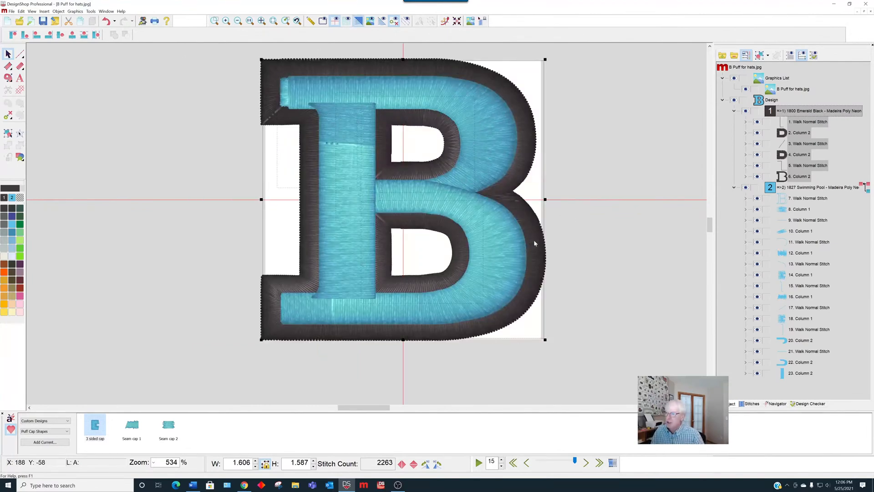
pyautogui.scroll(-1, 552, 250)
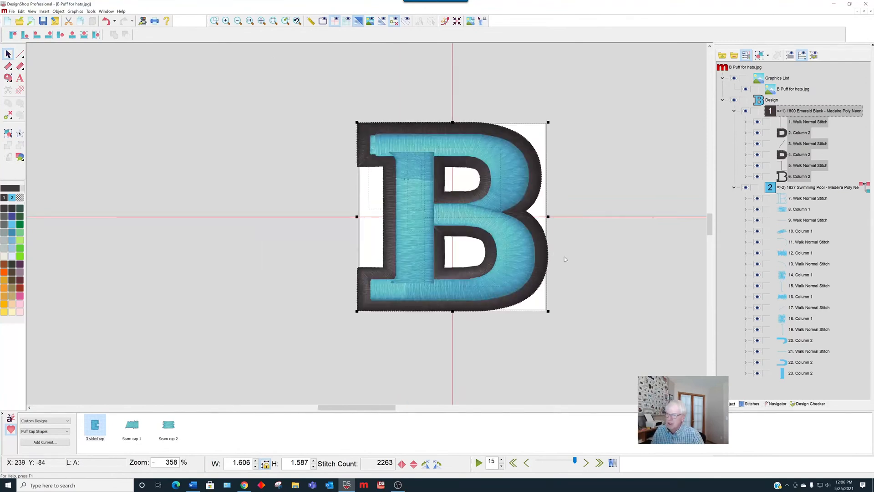